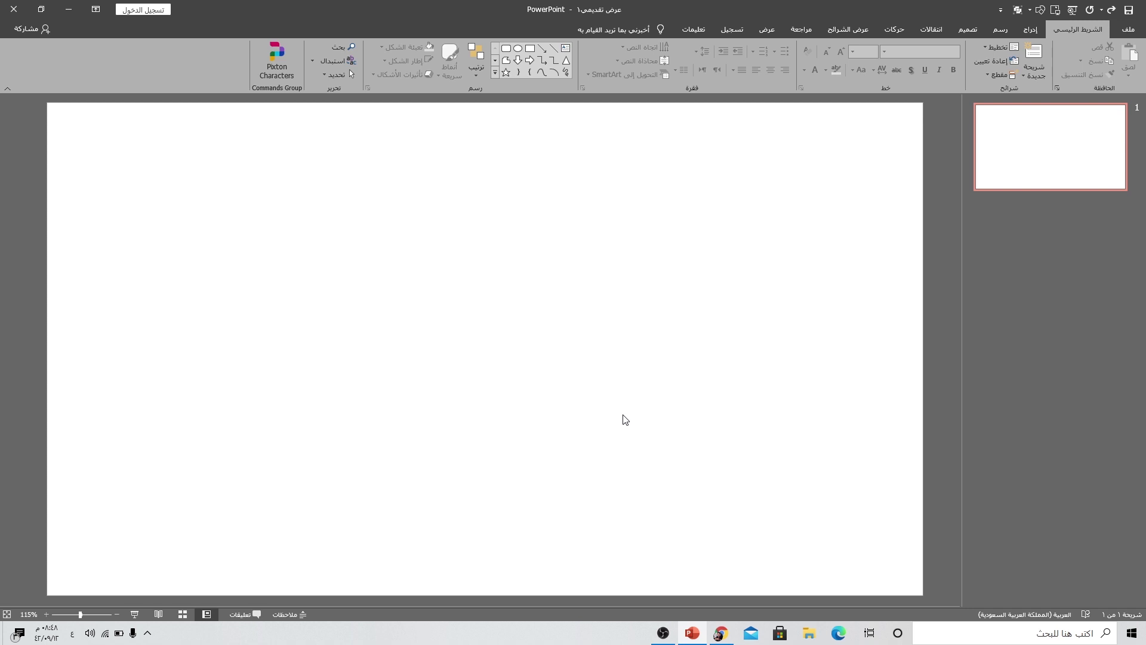
Step: Draw a blue rectangle covering the lower part of the slide
left_click(1037, 28)
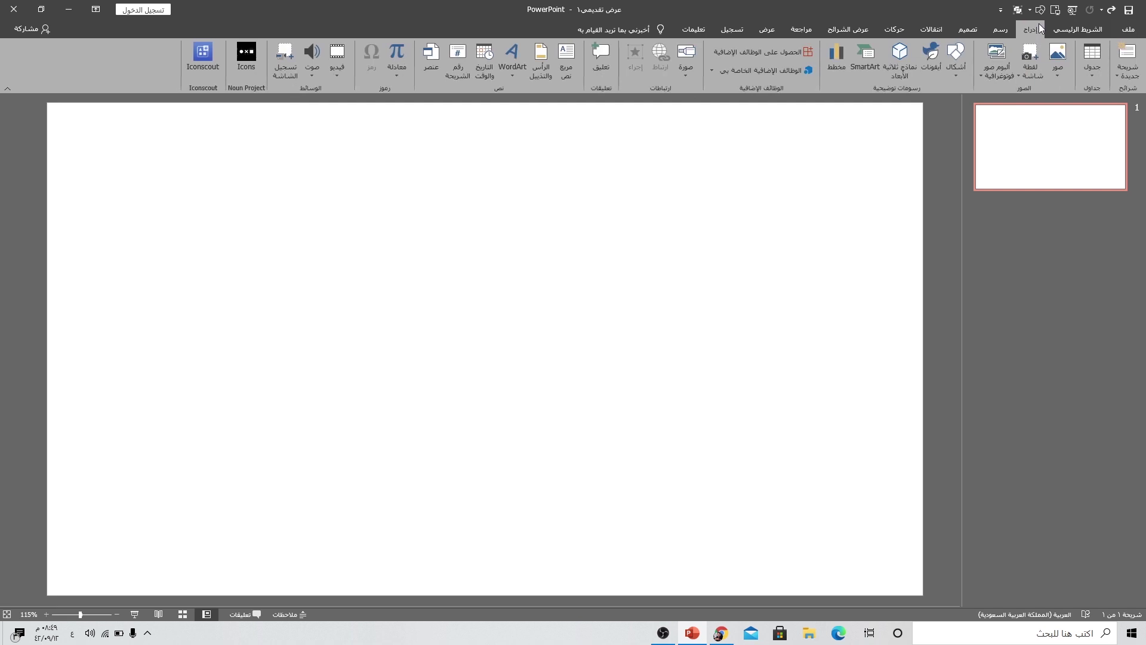
left_click(956, 78)
left_click(926, 101)
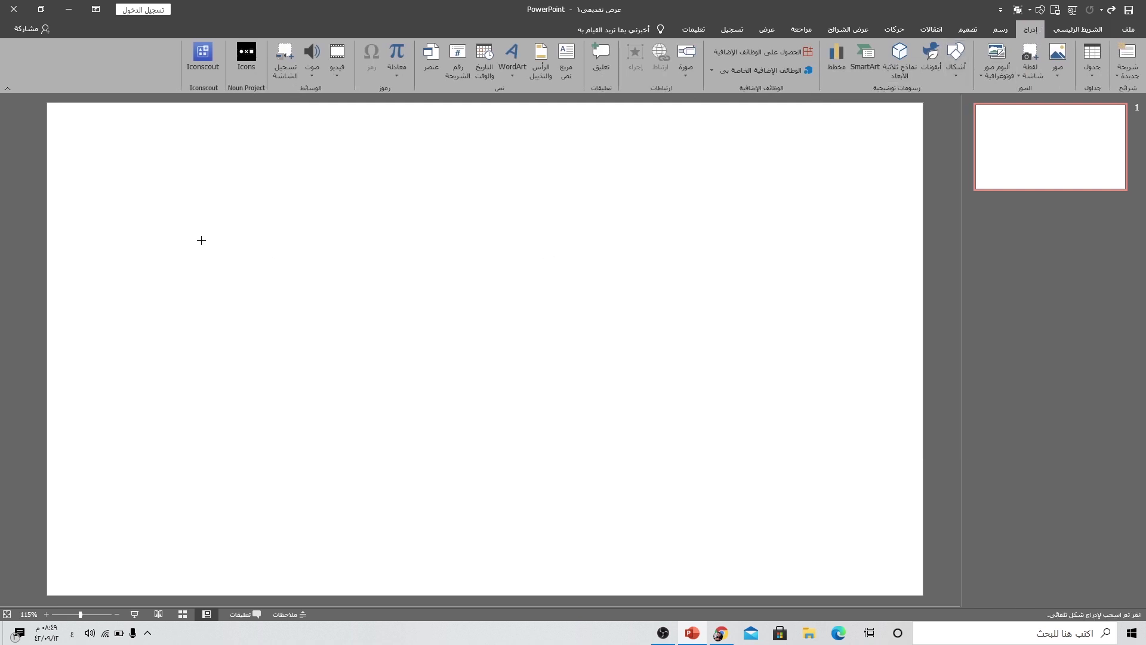
mouse_move(45, 161)
left_mouse_down()
mouse_move(490, 370)
mouse_move(923, 594)
left_mouse_up()
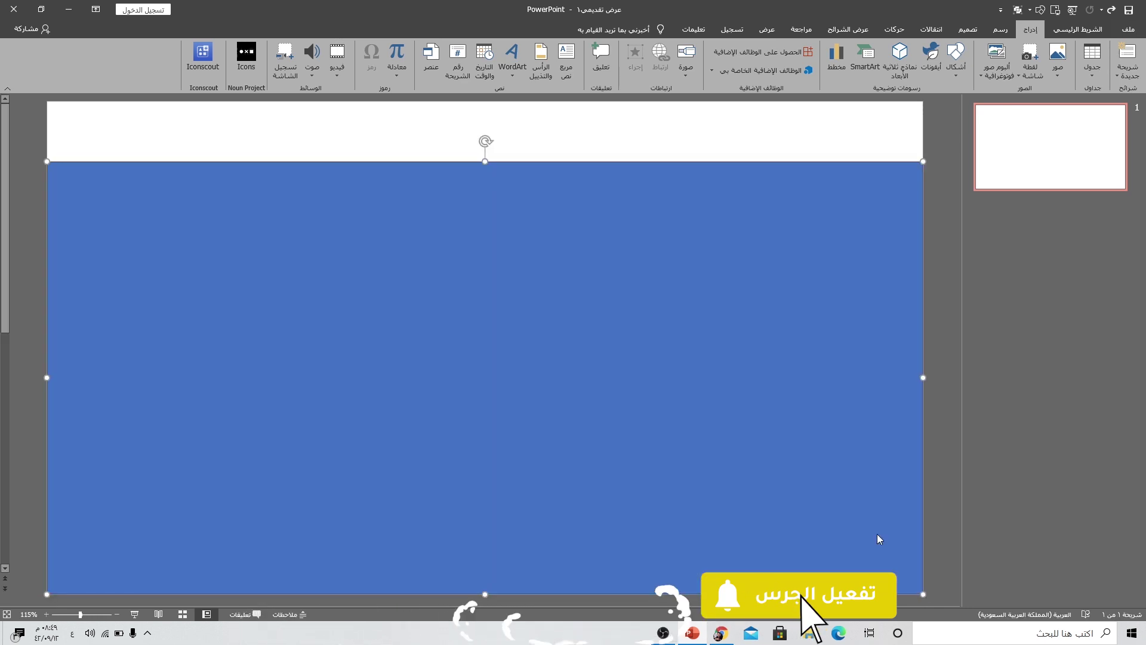
Step: Add a point on the rectangle's top edge and pull it down into a deep V-shaped dip
right_click(682, 231)
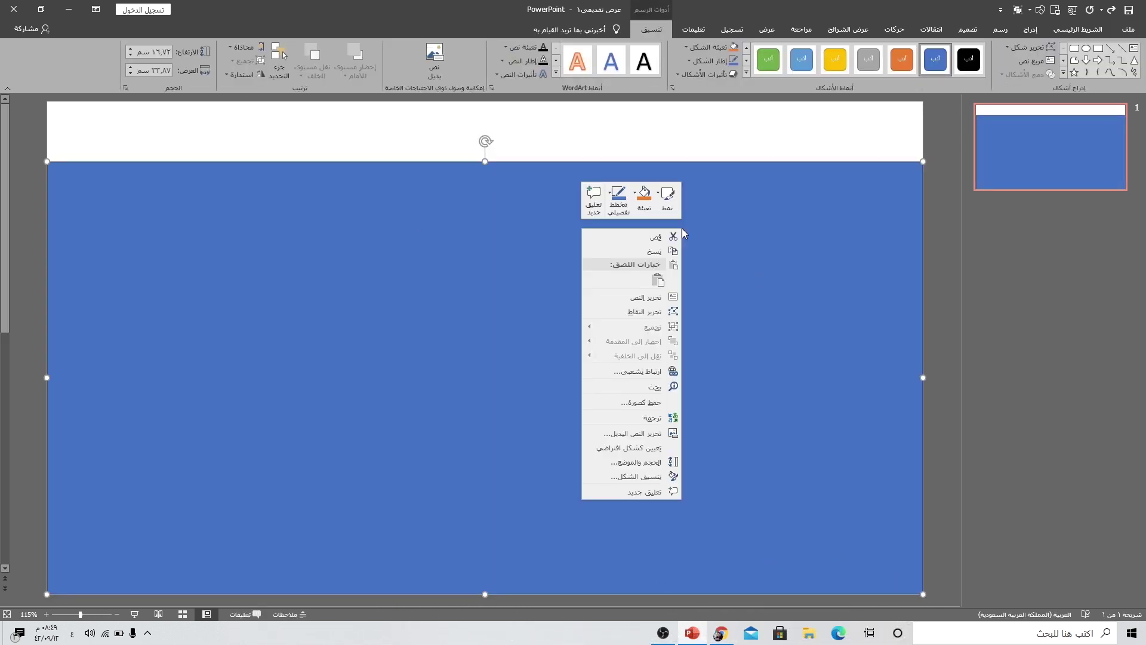
left_click(632, 312)
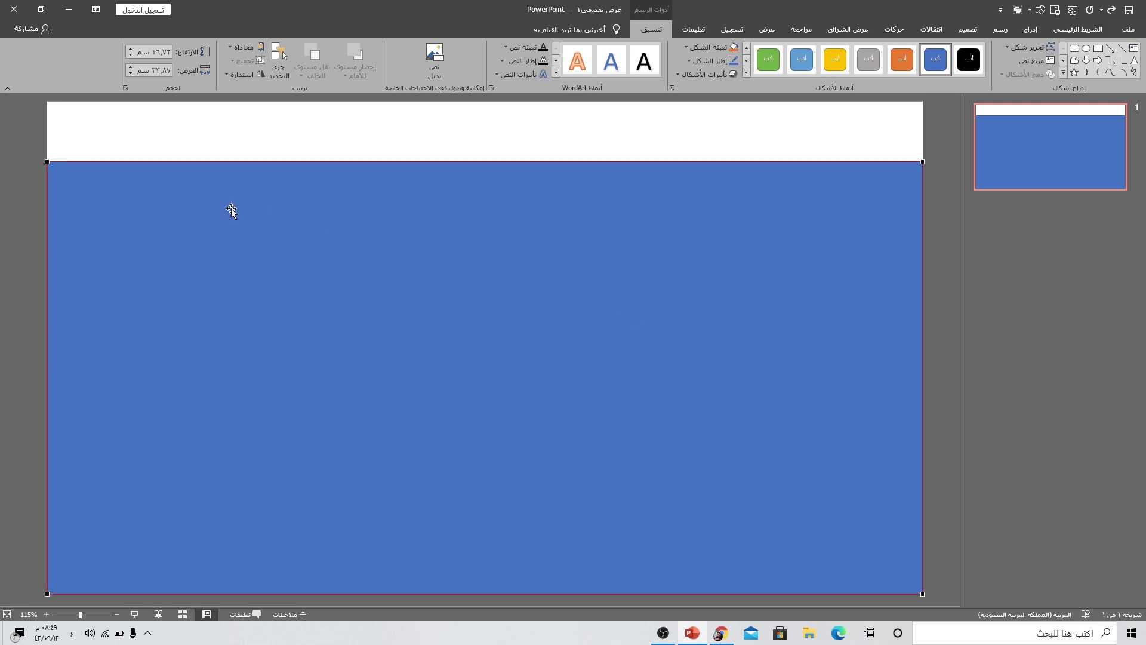
right_click(216, 160)
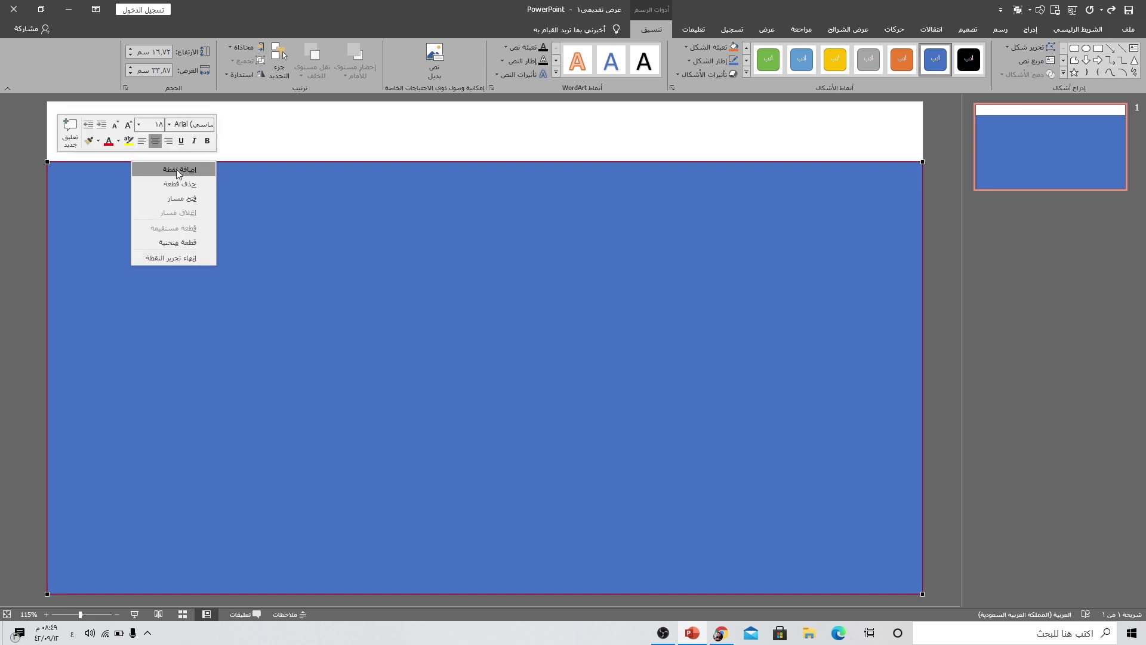
left_click(155, 170)
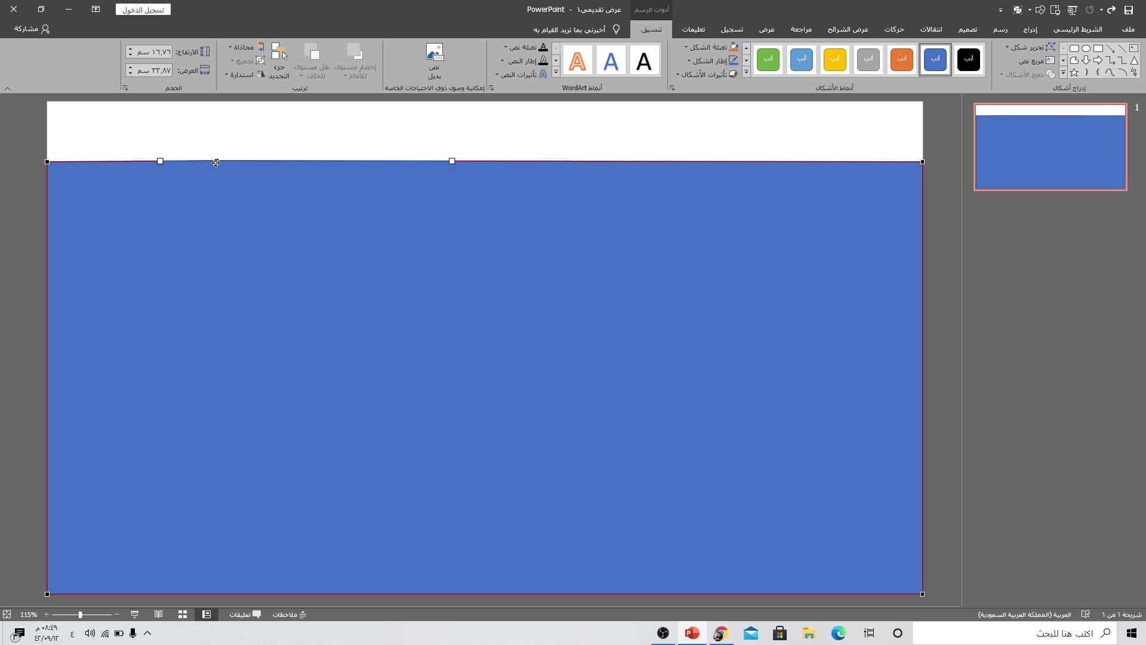
left_click_drag(215, 228, 225, 278)
left_click_drag(240, 354, 255, 457)
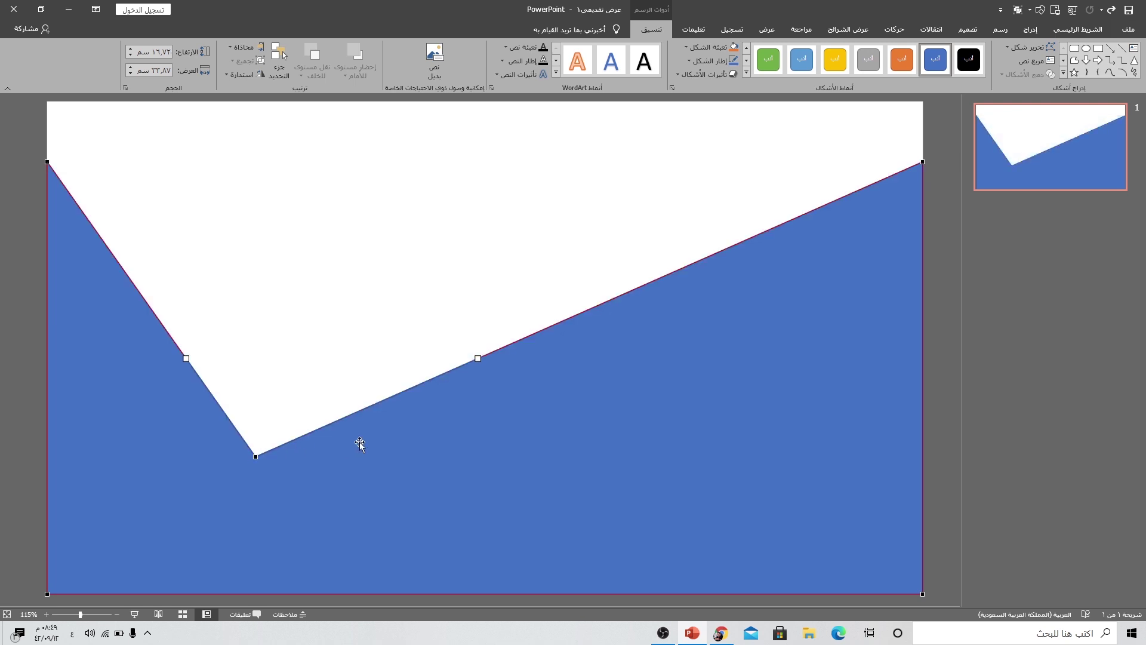
Step: Make the dip a smooth point and adjust handles so the top edge dips low left, rising right
right_click(256, 456)
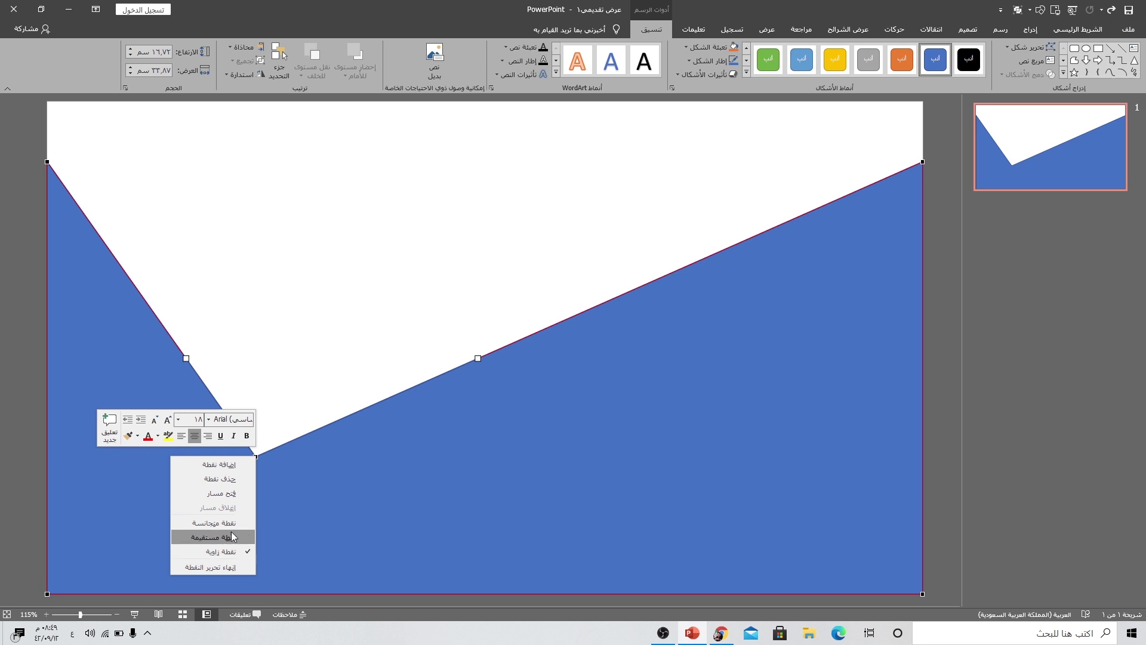
left_click(202, 523)
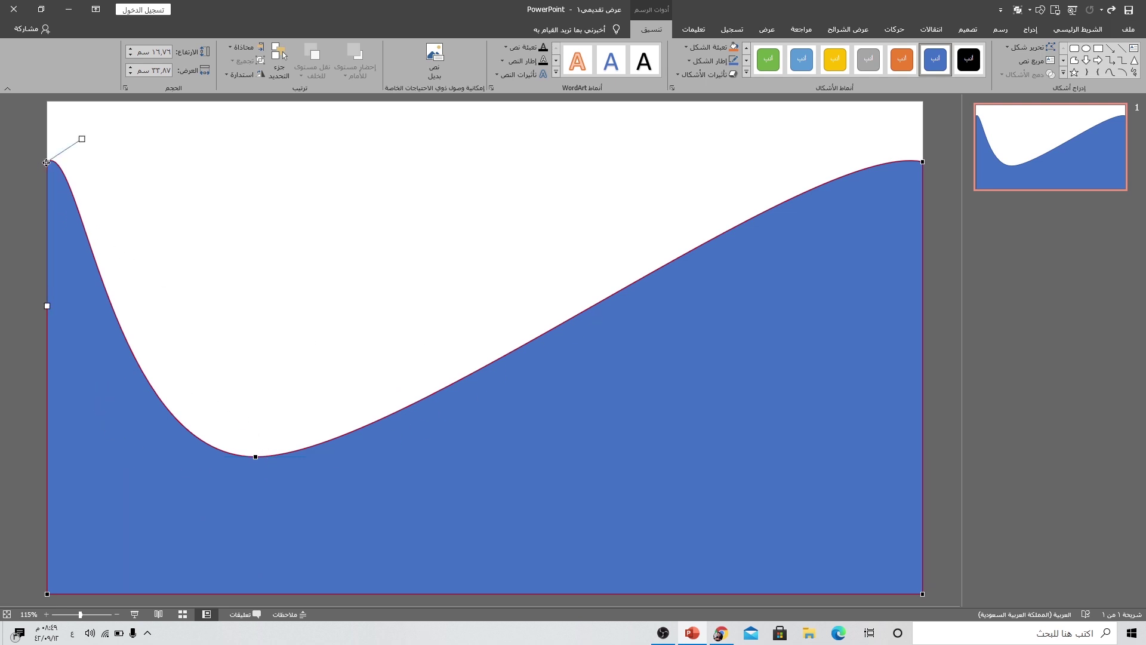
left_click_drag(82, 138, 81, 172)
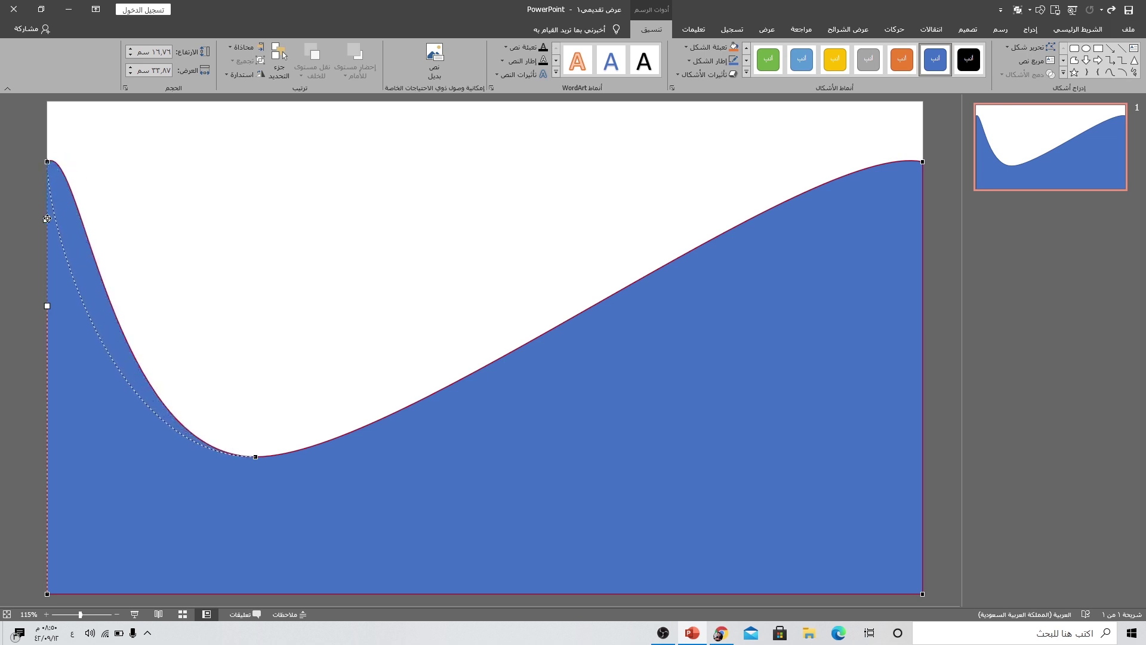
left_click_drag(47, 219, 47, 218)
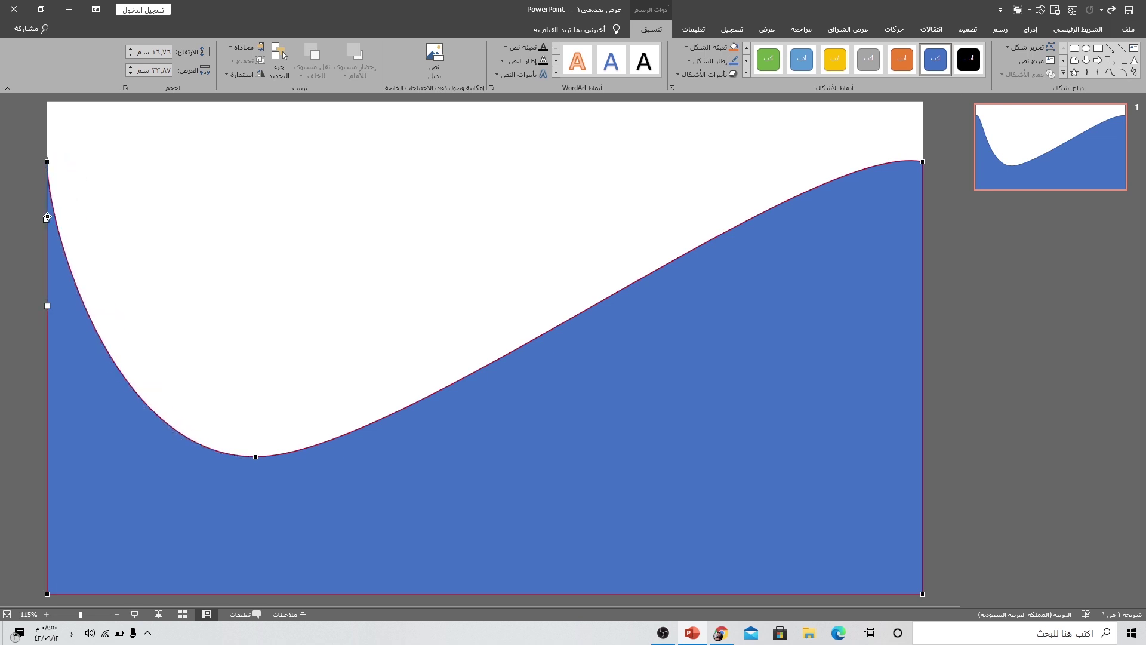
left_click(921, 163)
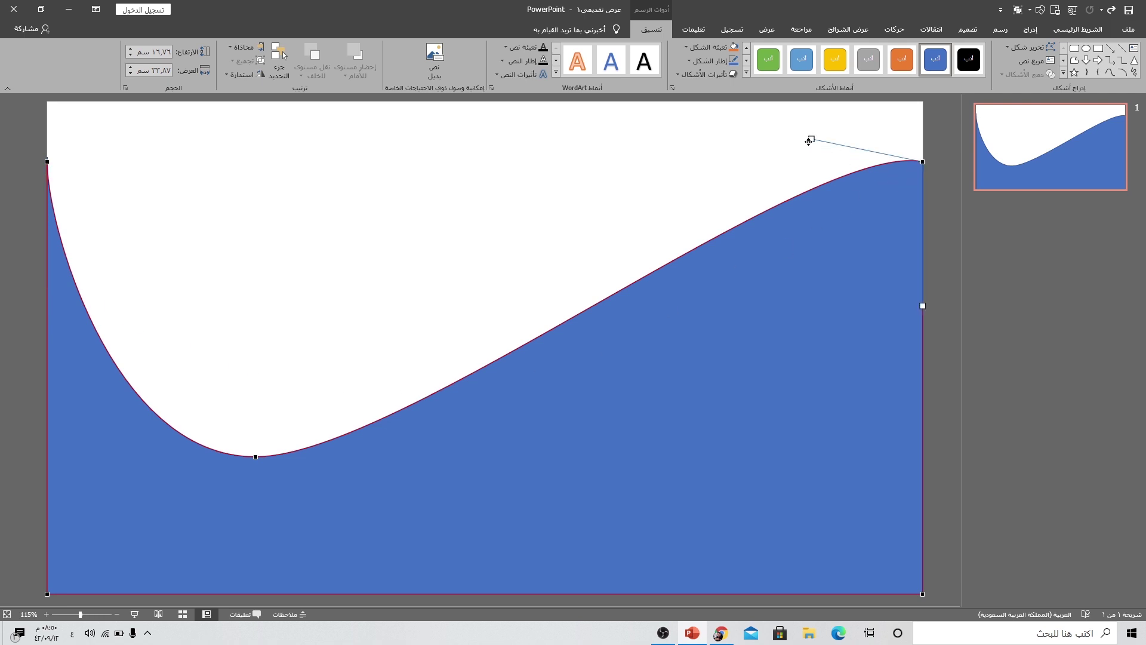
left_click_drag(810, 139, 806, 166)
left_click_drag(806, 162, 807, 162)
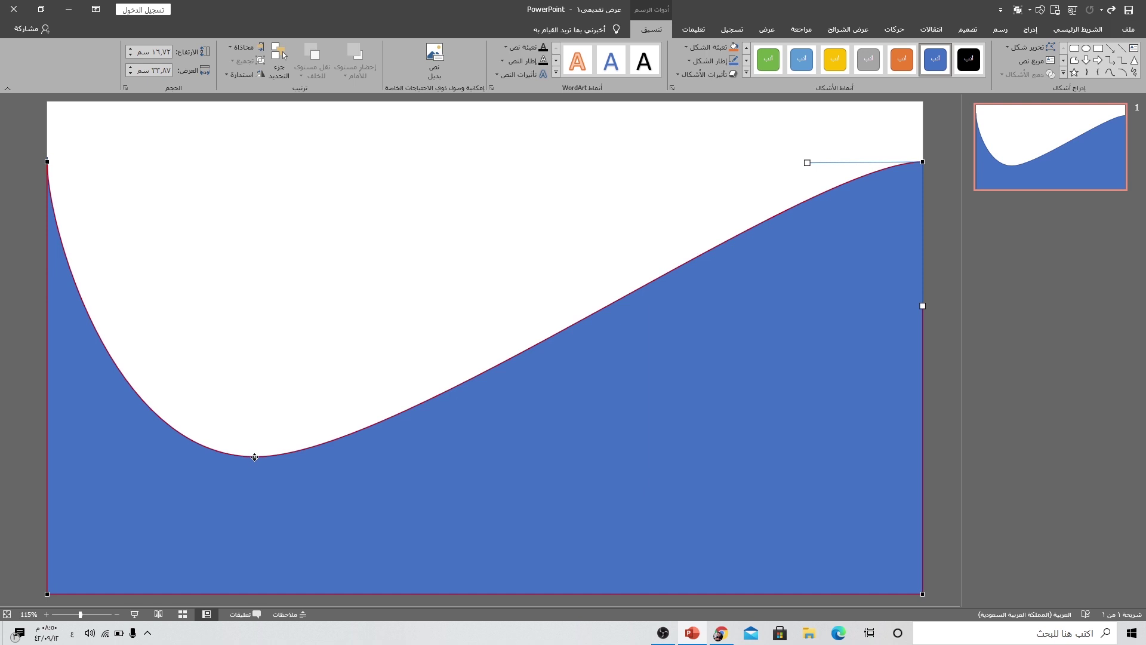
left_click_drag(254, 457, 303, 463)
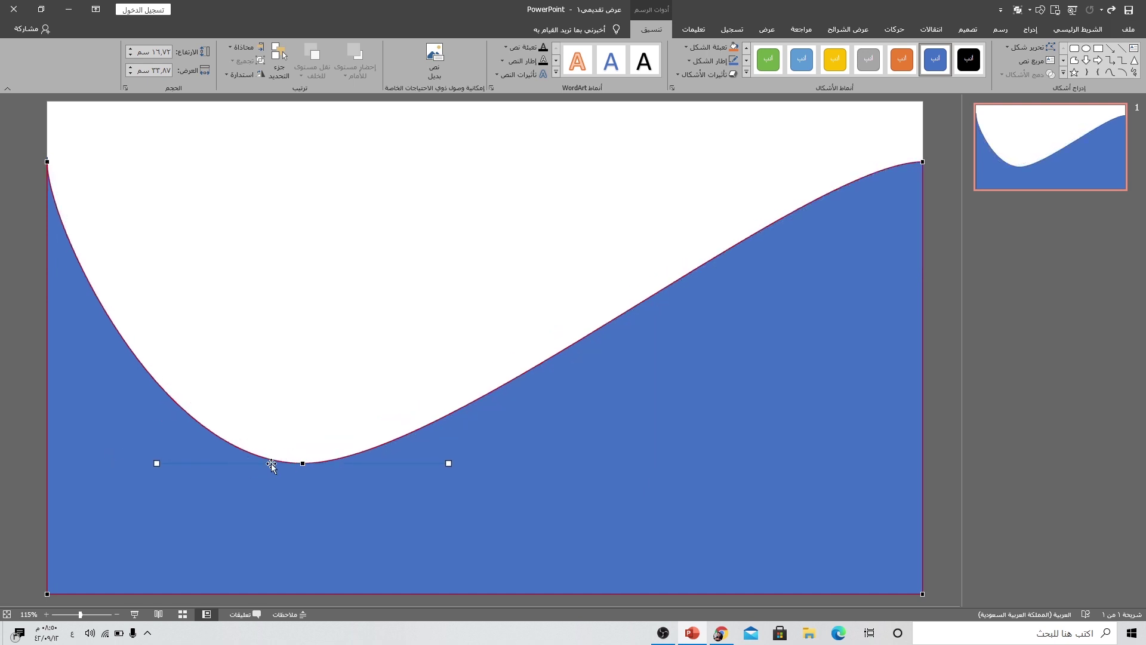
left_click(370, 302)
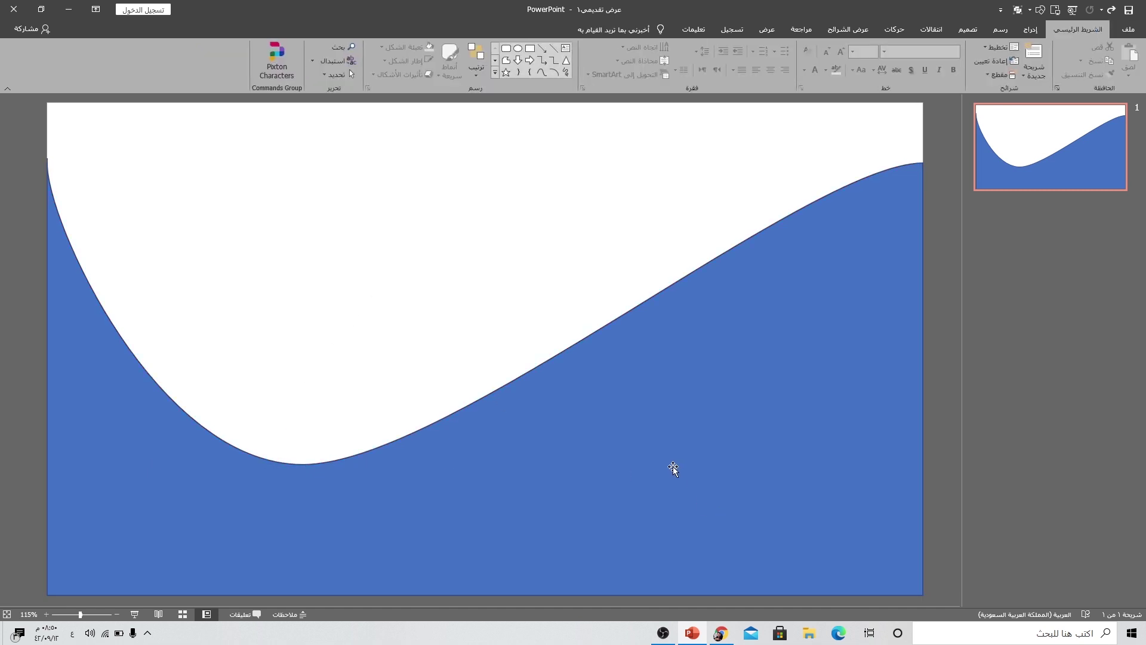
Step: Remove the outline from the blue wave shape
left_click(664, 368)
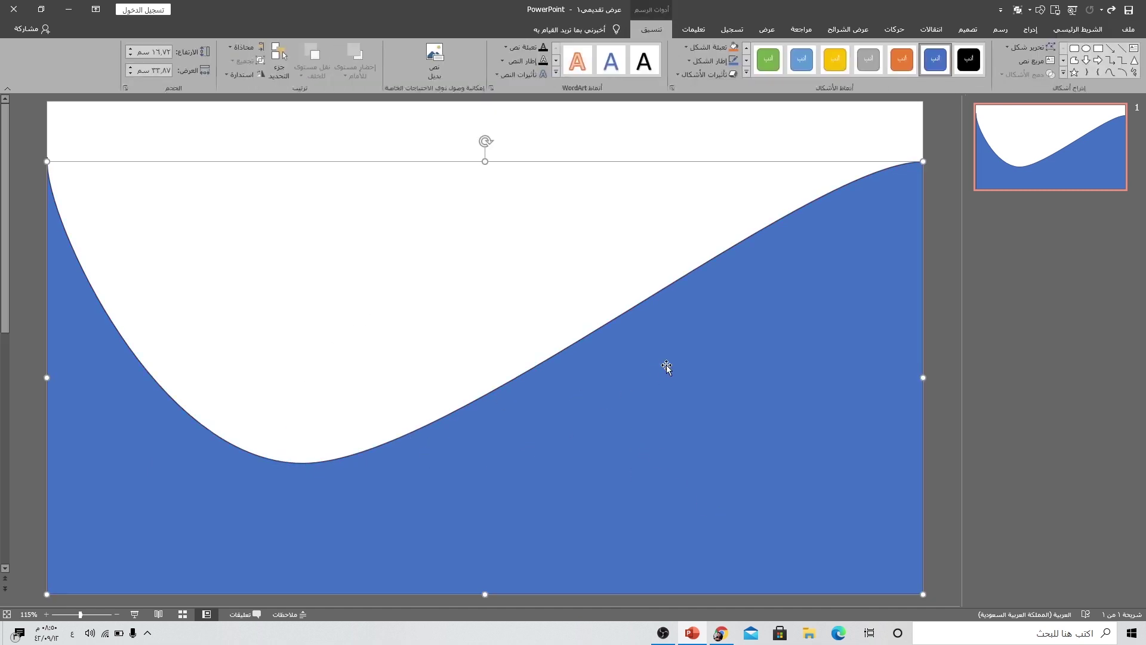
left_click(709, 60)
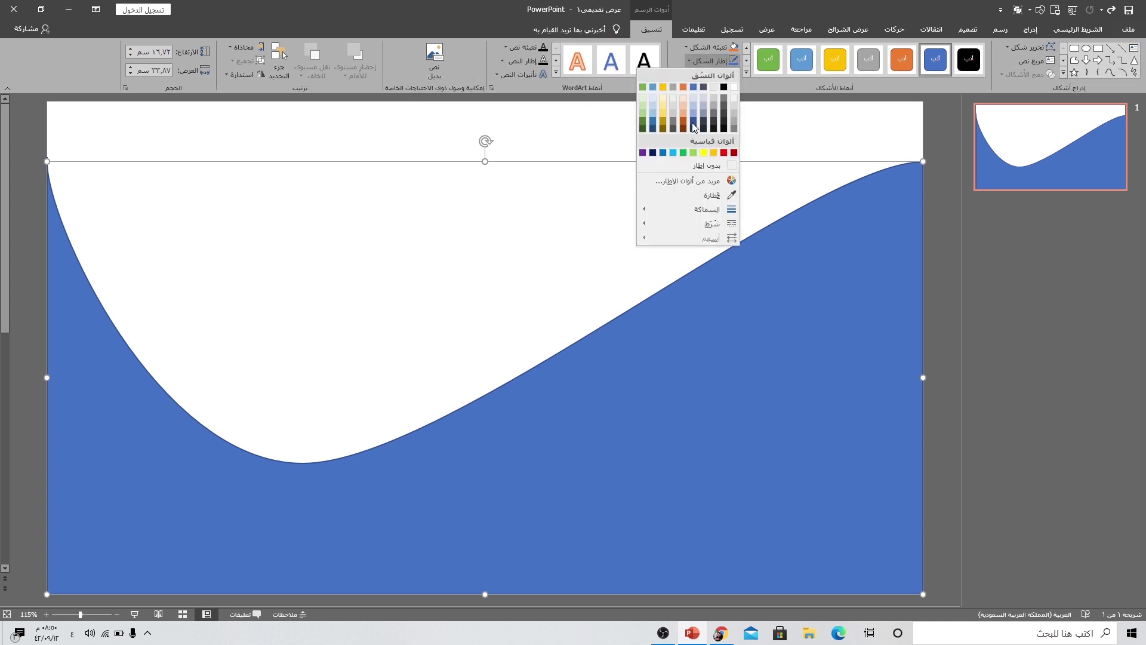
left_click(695, 167)
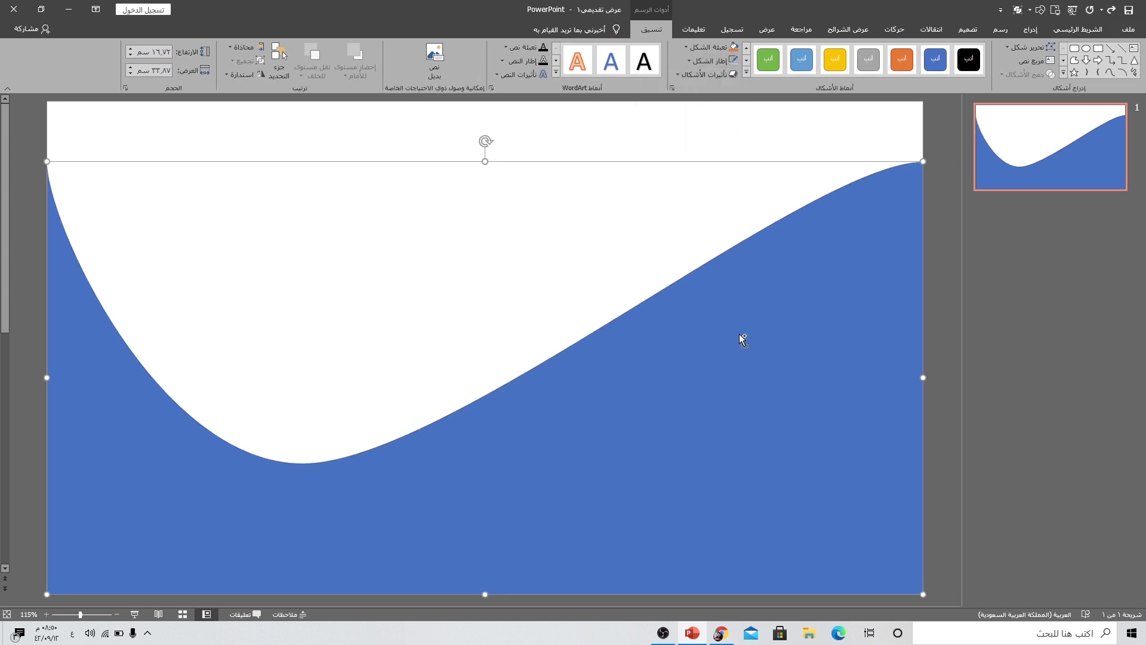
Step: Duplicate the wave, fill the copy peach, send it behind the blue wave and align it
left_click_drag(739, 334, 682, 213)
left_click(708, 48)
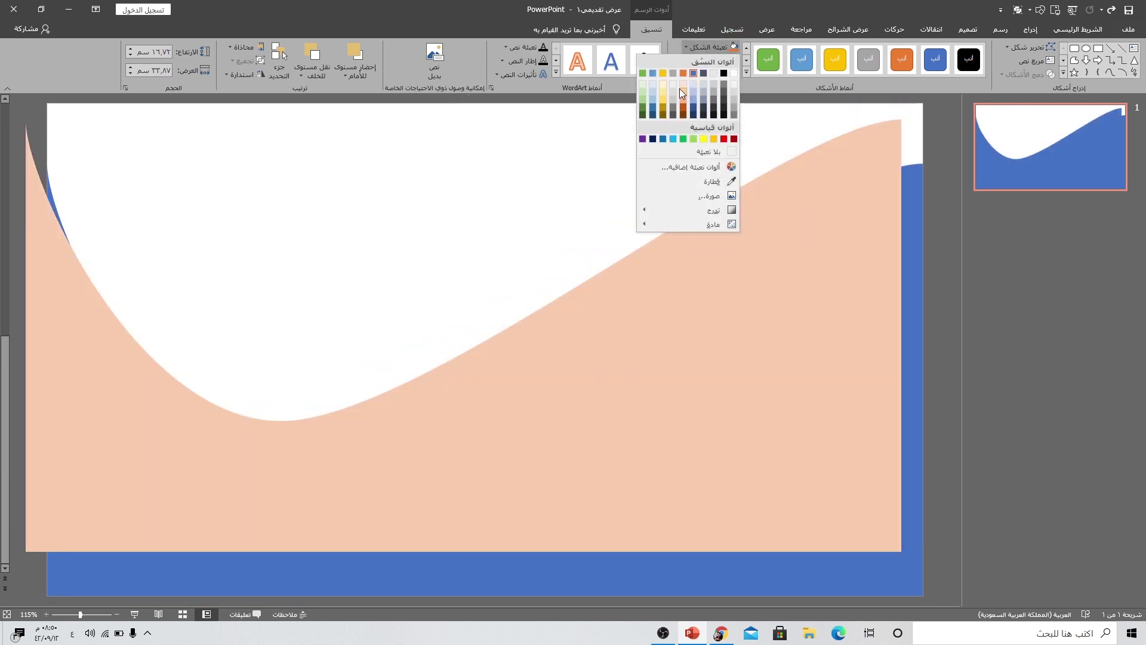
left_click(681, 90)
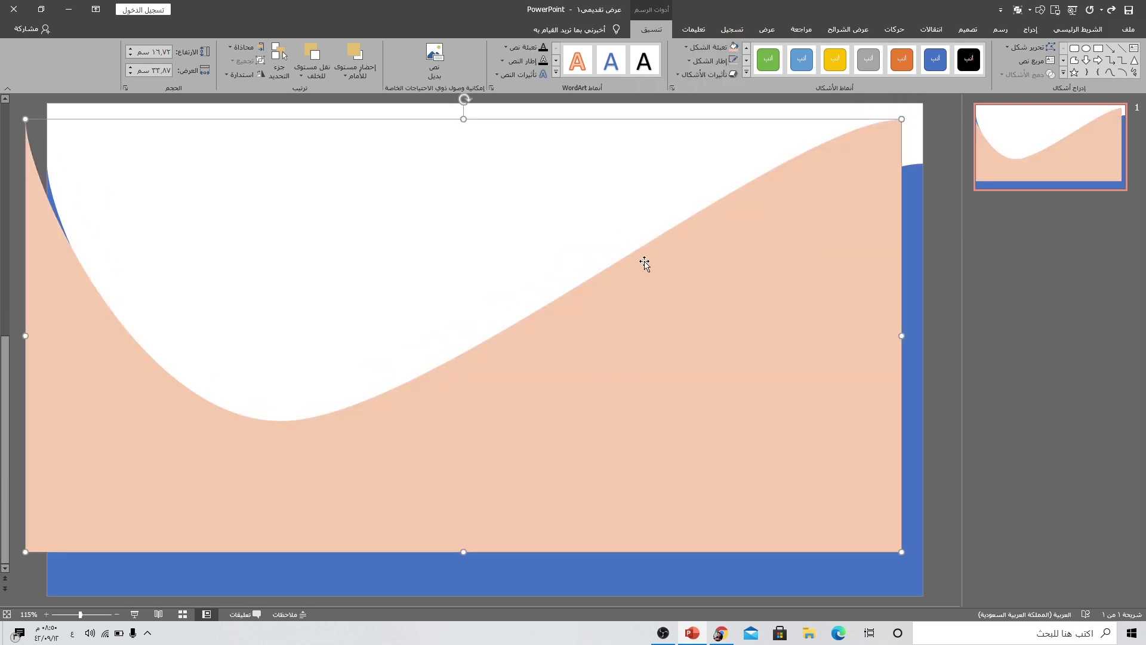
left_click(322, 81)
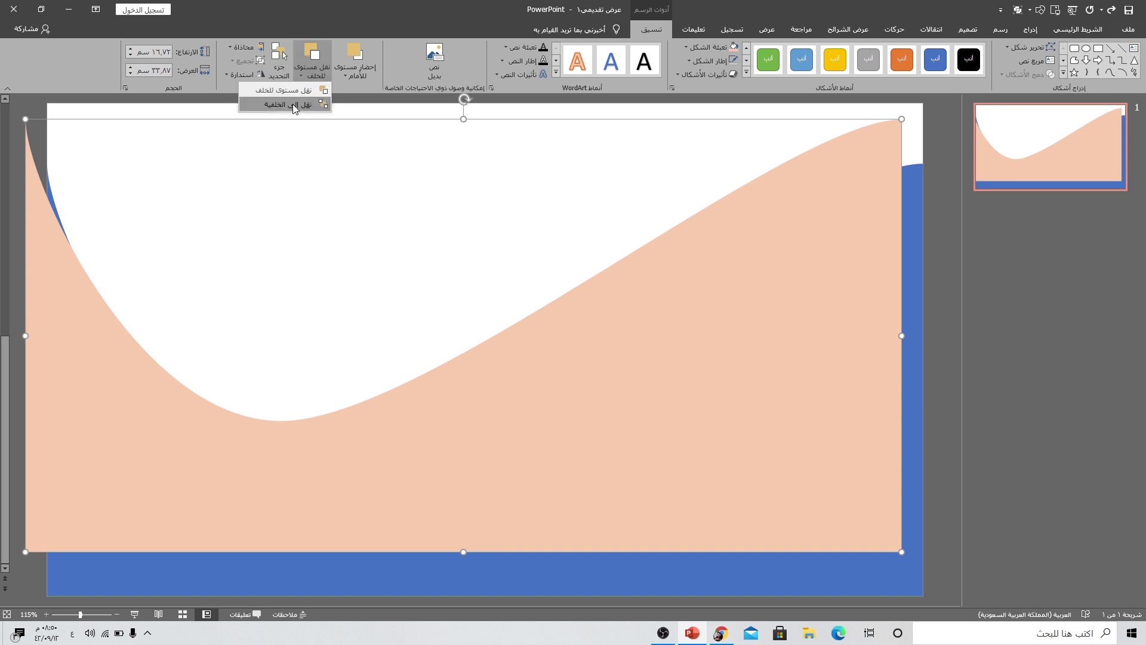
left_click(290, 103)
left_click_drag(691, 230, 713, 229)
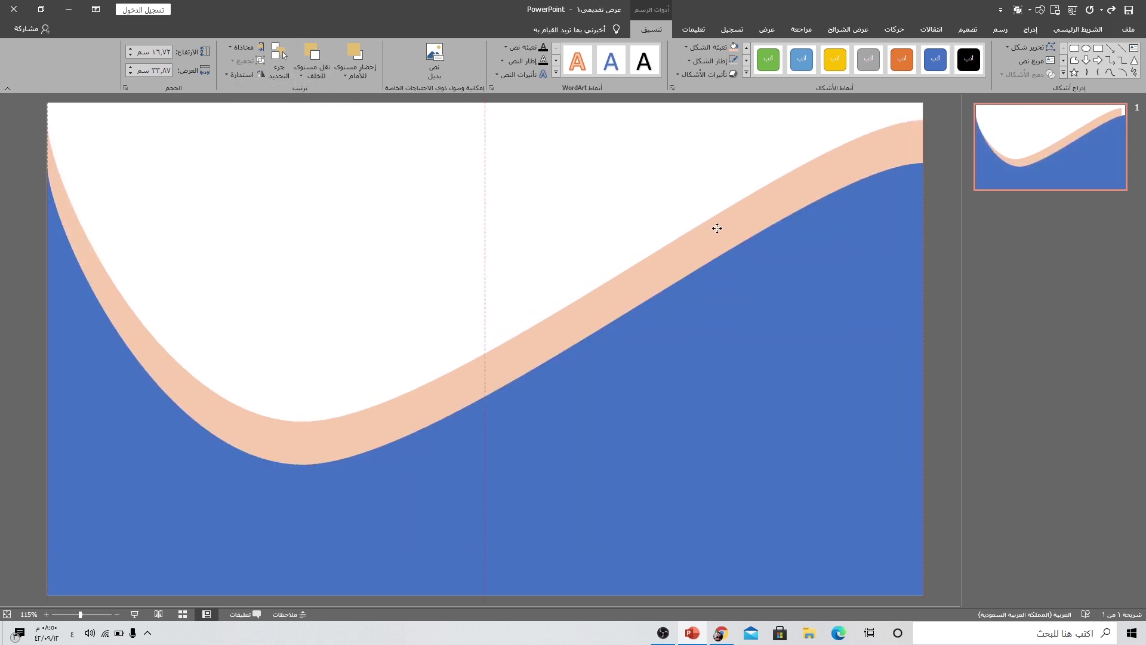
left_click_drag(717, 228, 716, 230)
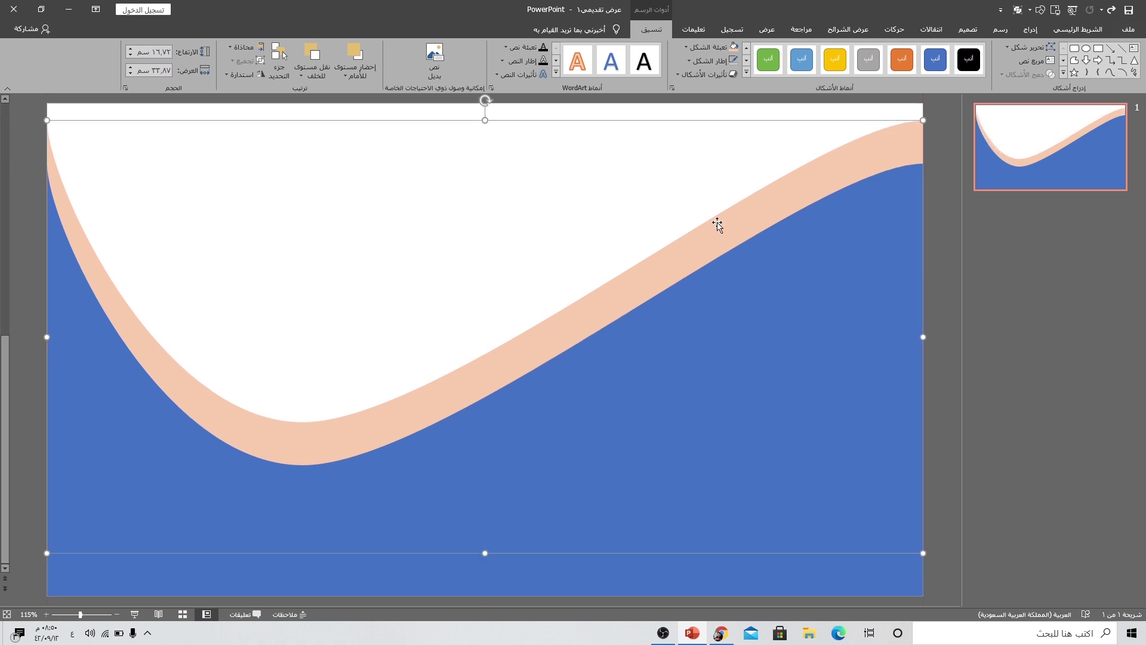
Step: Lower the peach wave's end points and raise its dip point so the band tapers at both edges
right_click(822, 175)
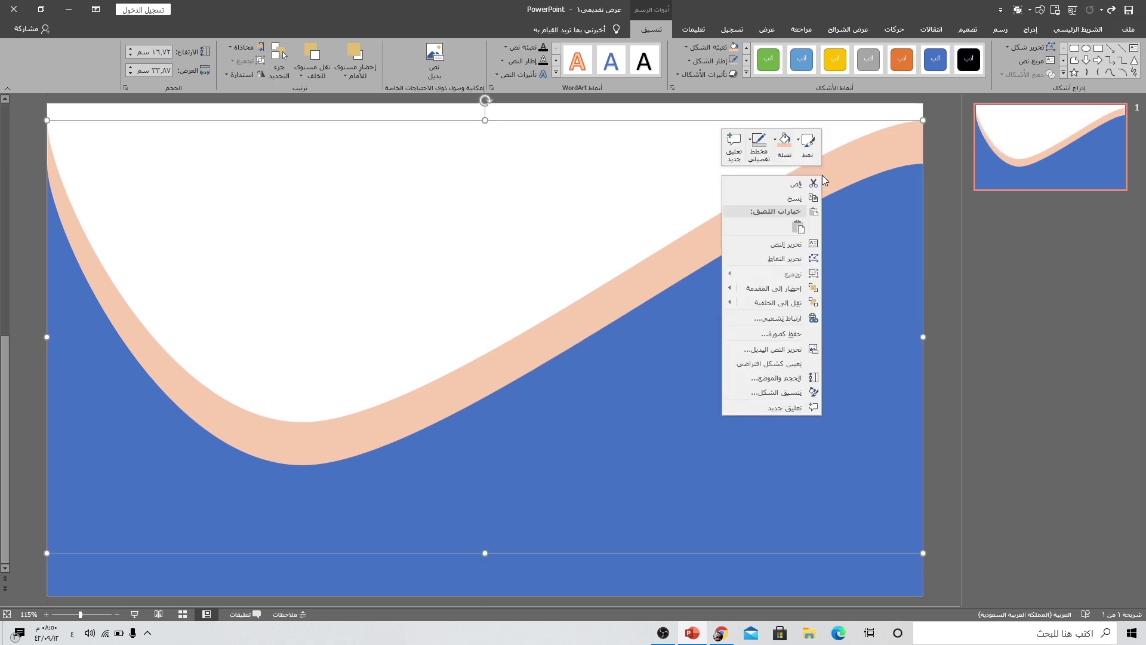
left_click(774, 261)
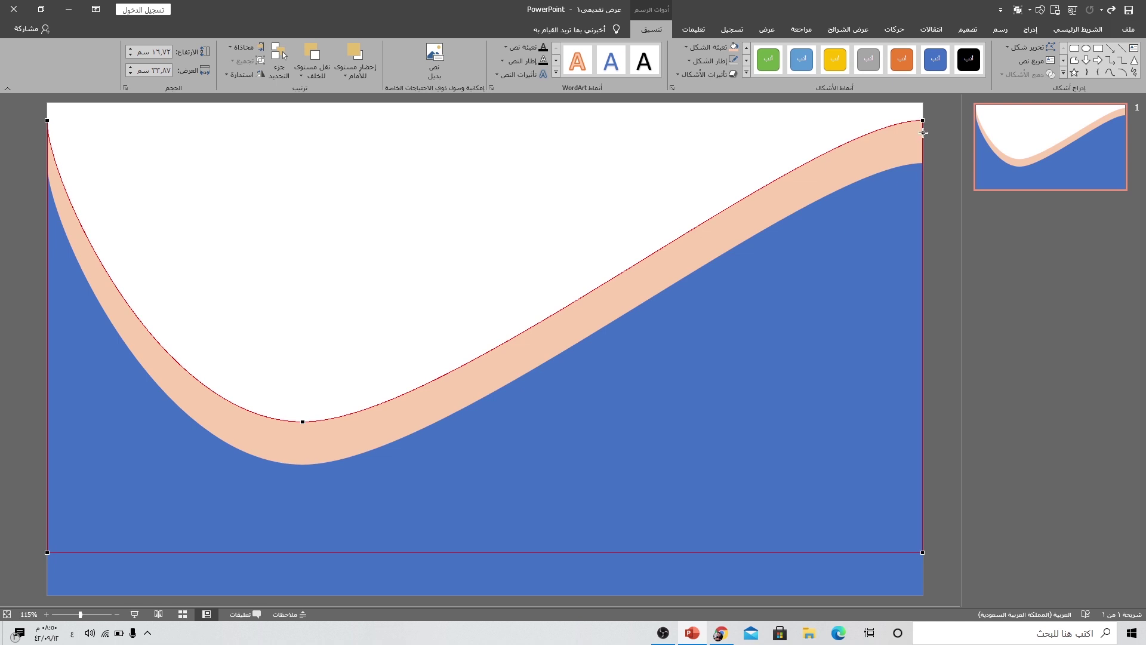
left_click_drag(924, 122, 923, 162)
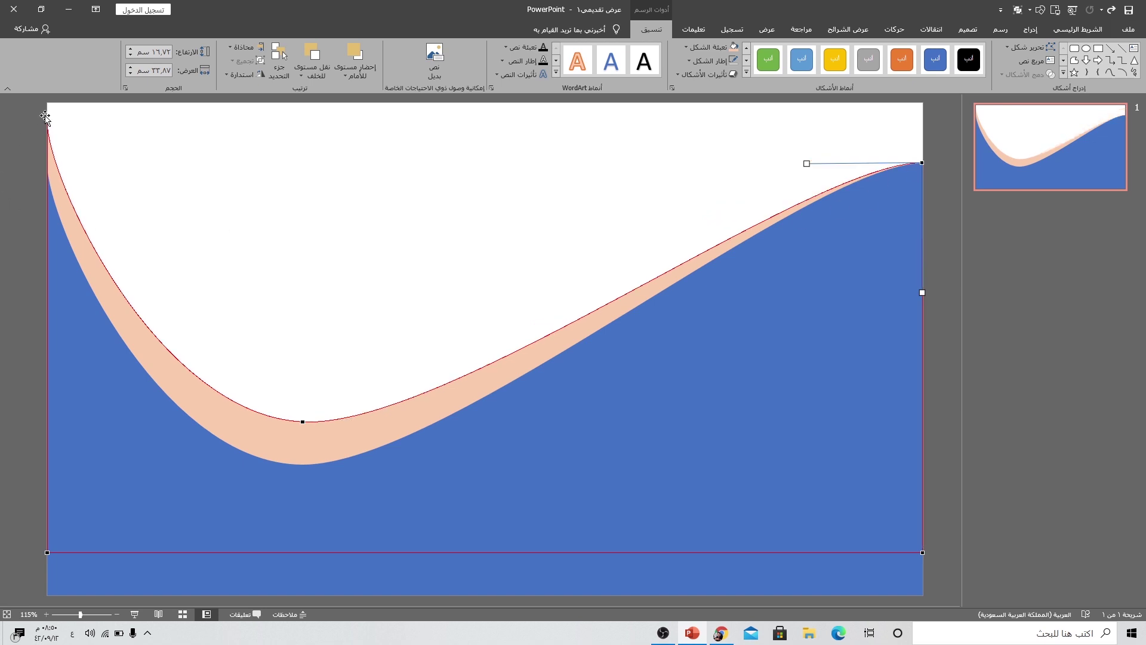
left_click_drag(47, 119, 47, 166)
left_click_drag(303, 423, 308, 413)
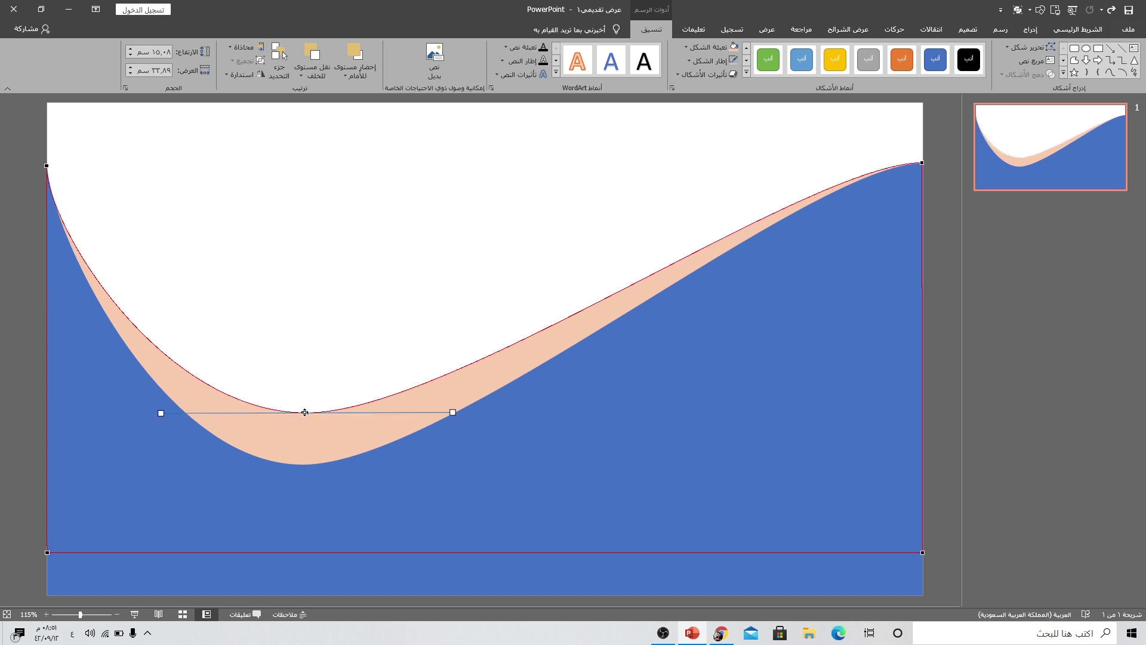
left_click_drag(305, 413, 309, 411)
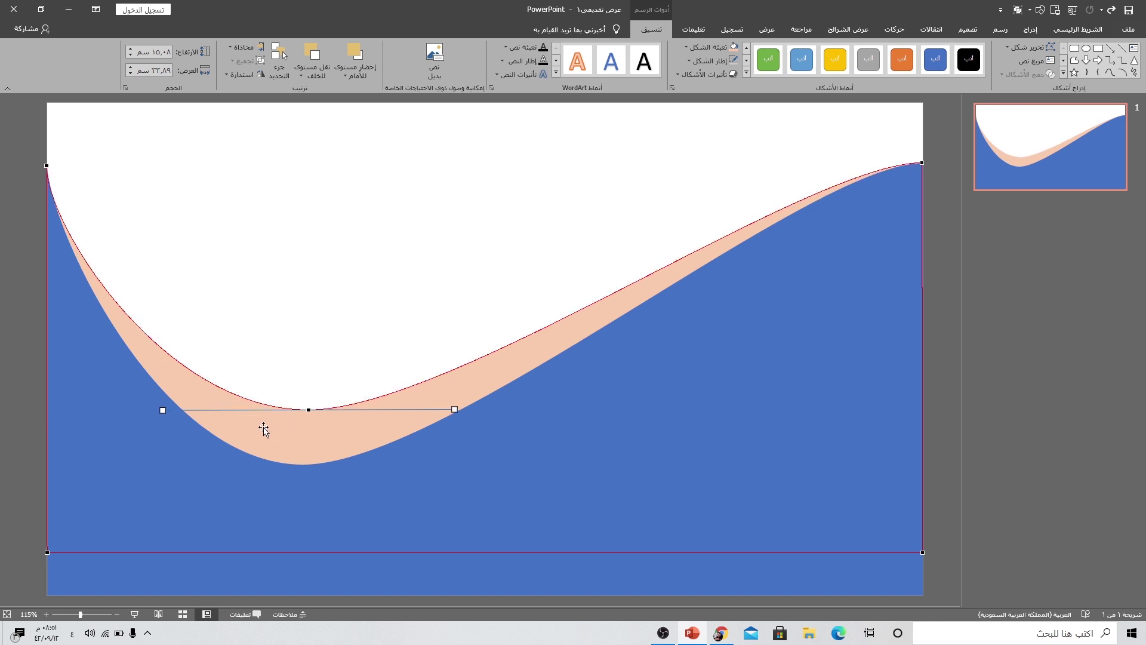
left_click(322, 325)
Step: Draw a full-slide rectangle with no outline
left_click(1030, 29)
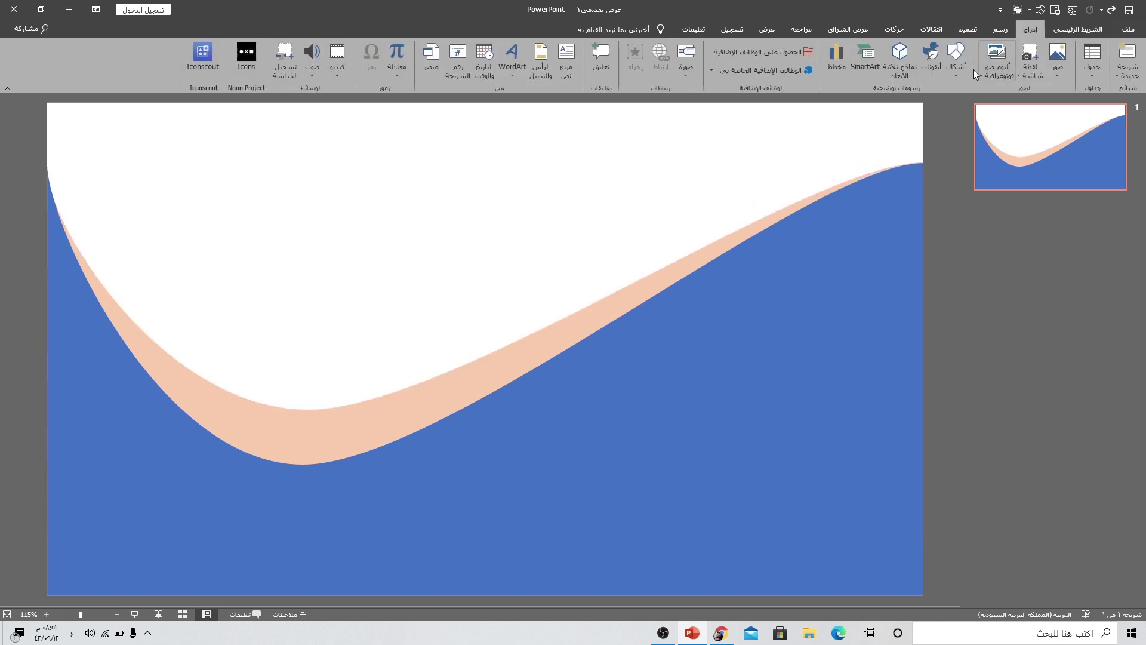
left_click(954, 78)
left_click(920, 107)
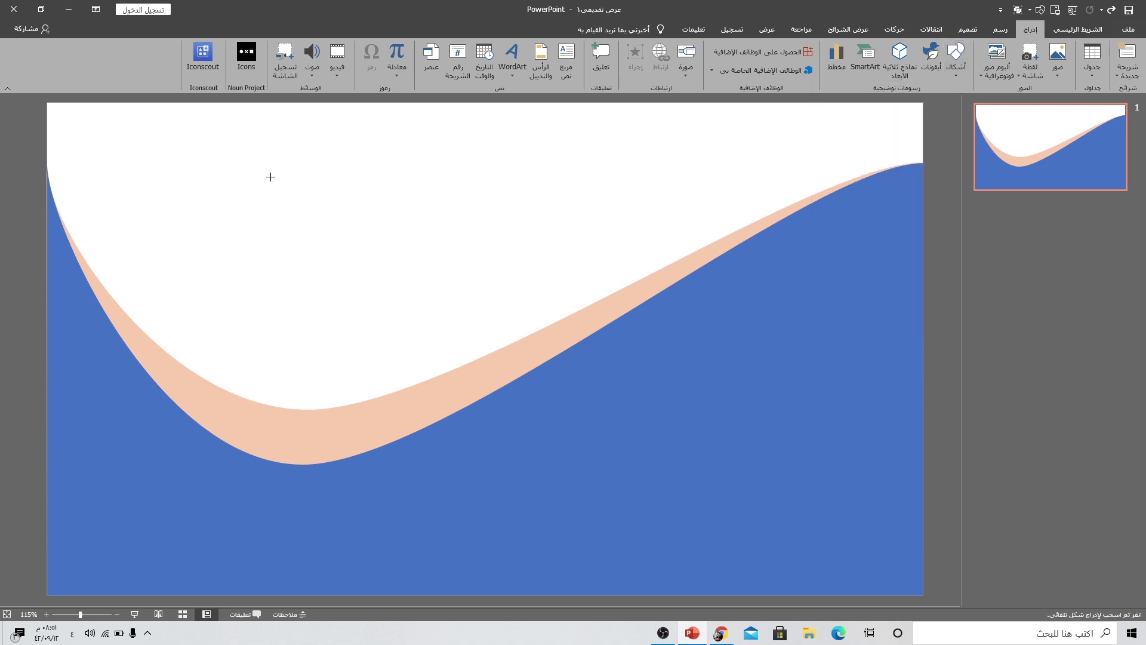
left_click_drag(47, 104, 923, 595)
left_click(711, 60)
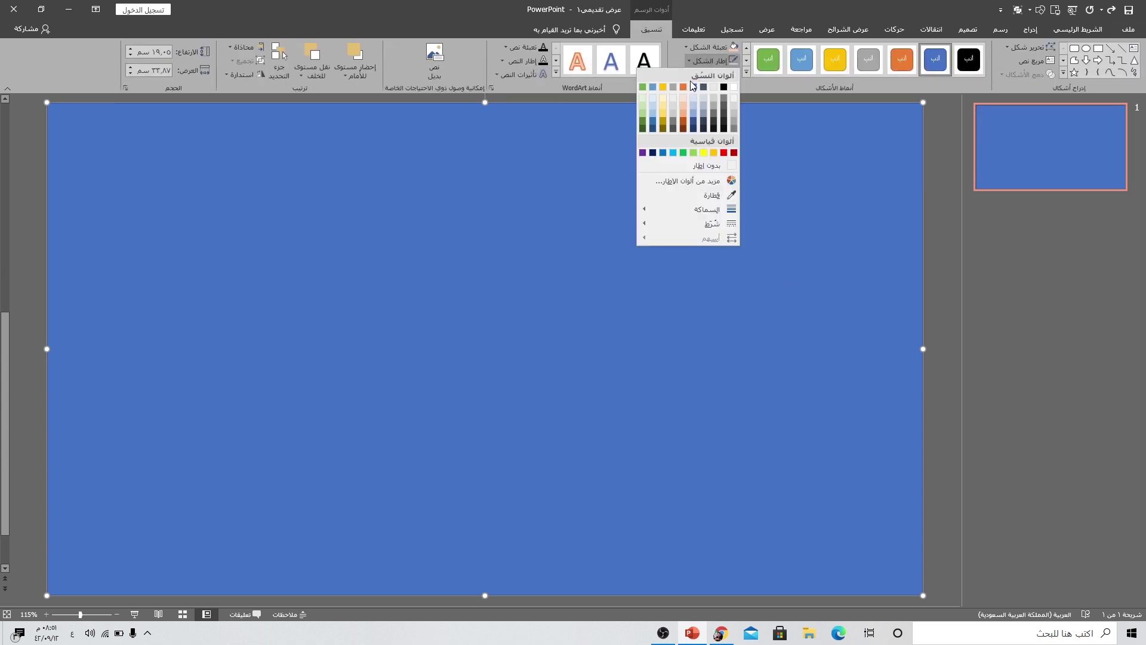
left_click(690, 165)
Step: Fill the rectangle with the city-night architecture photo as a picture fill
right_click(591, 165)
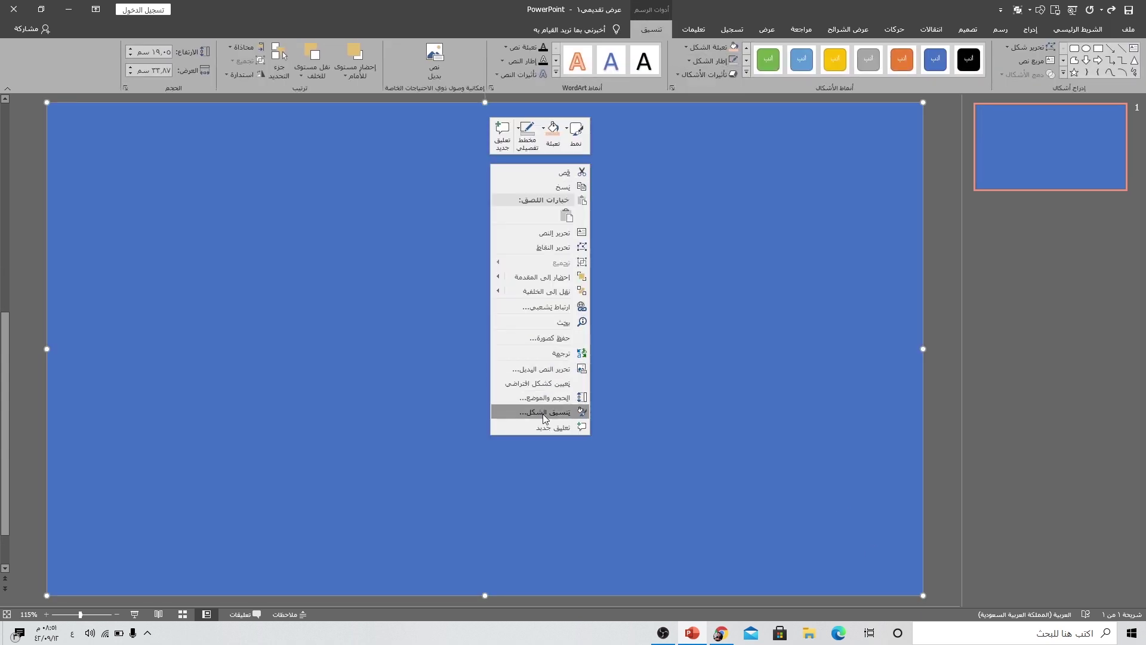
left_click(545, 412)
left_click(188, 178)
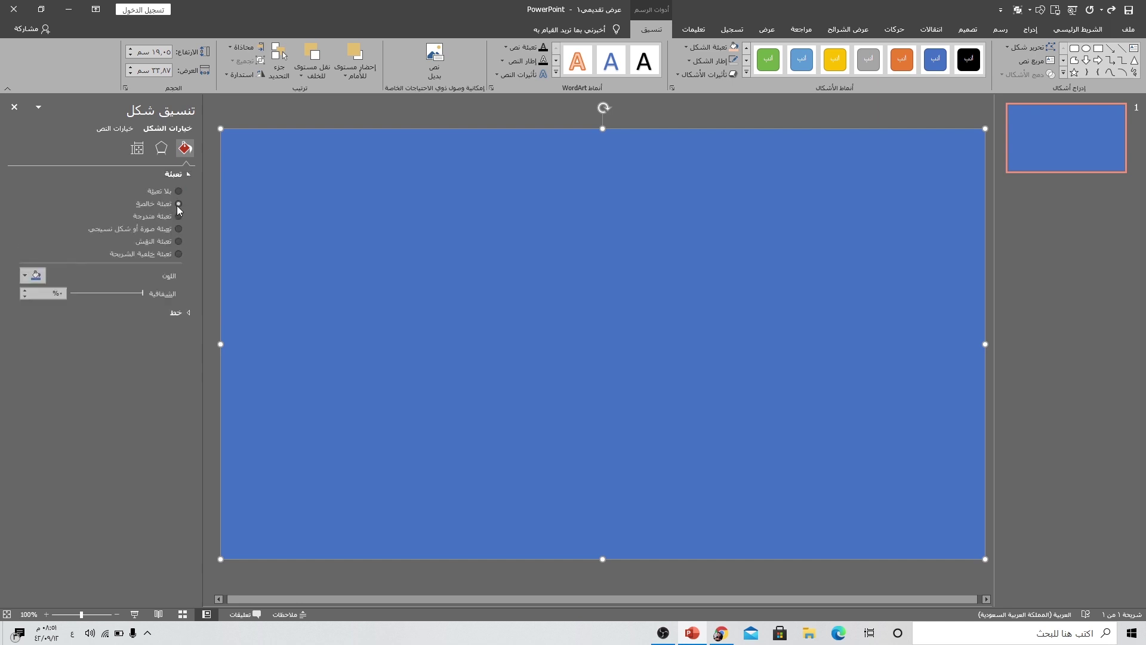
left_click(153, 230)
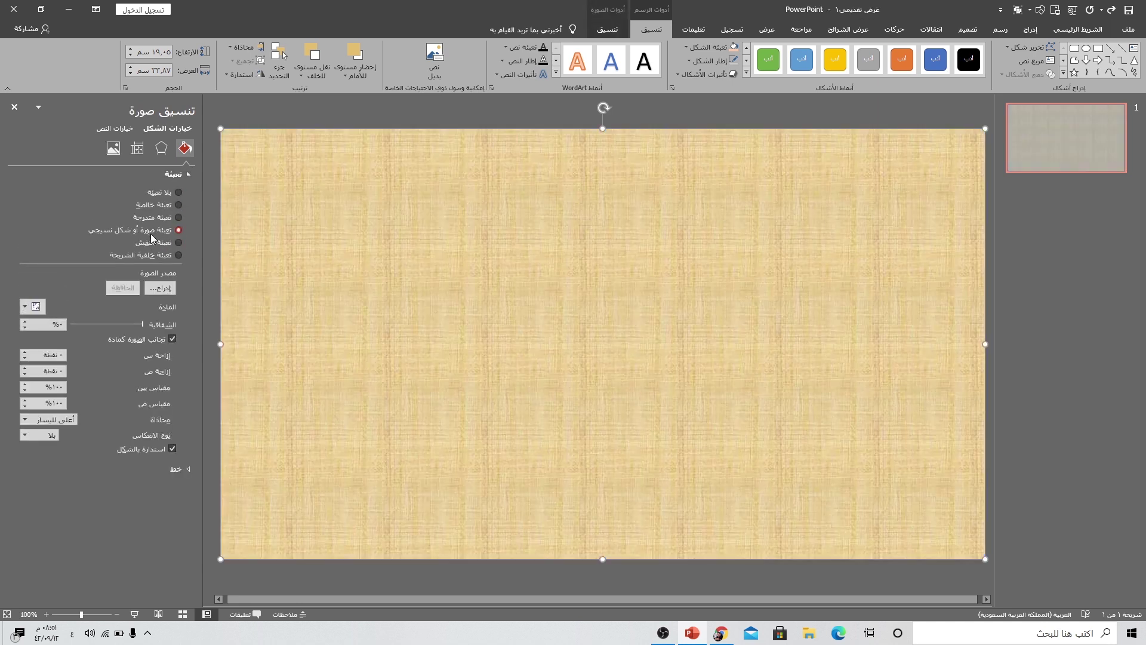
left_click(160, 287)
left_click(675, 285)
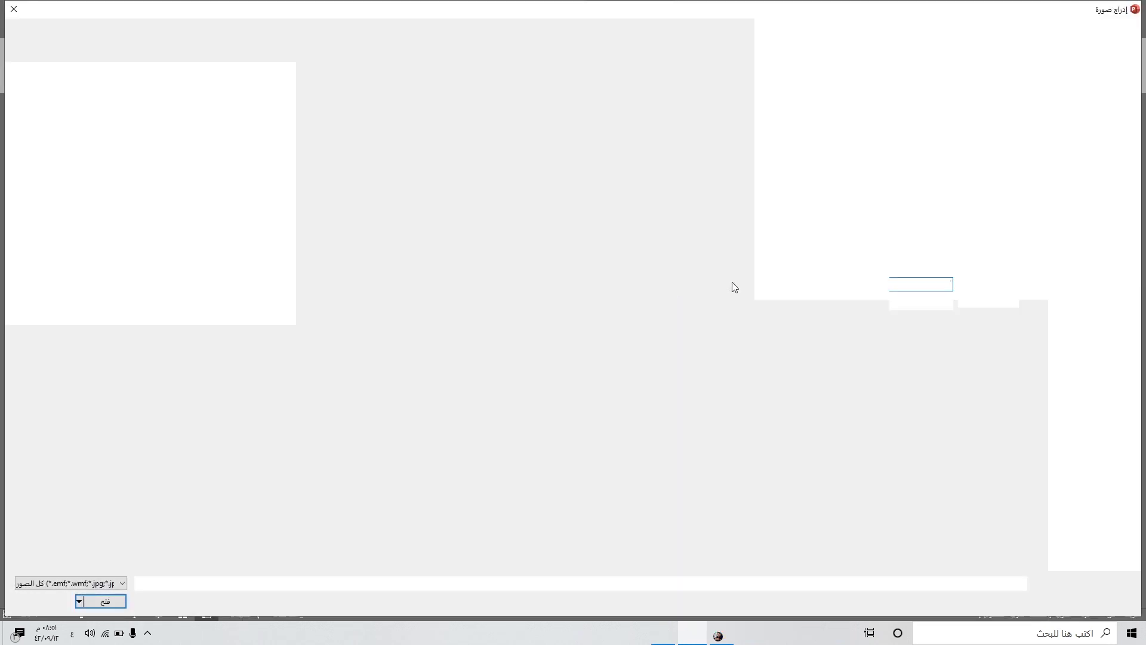
left_click(940, 104)
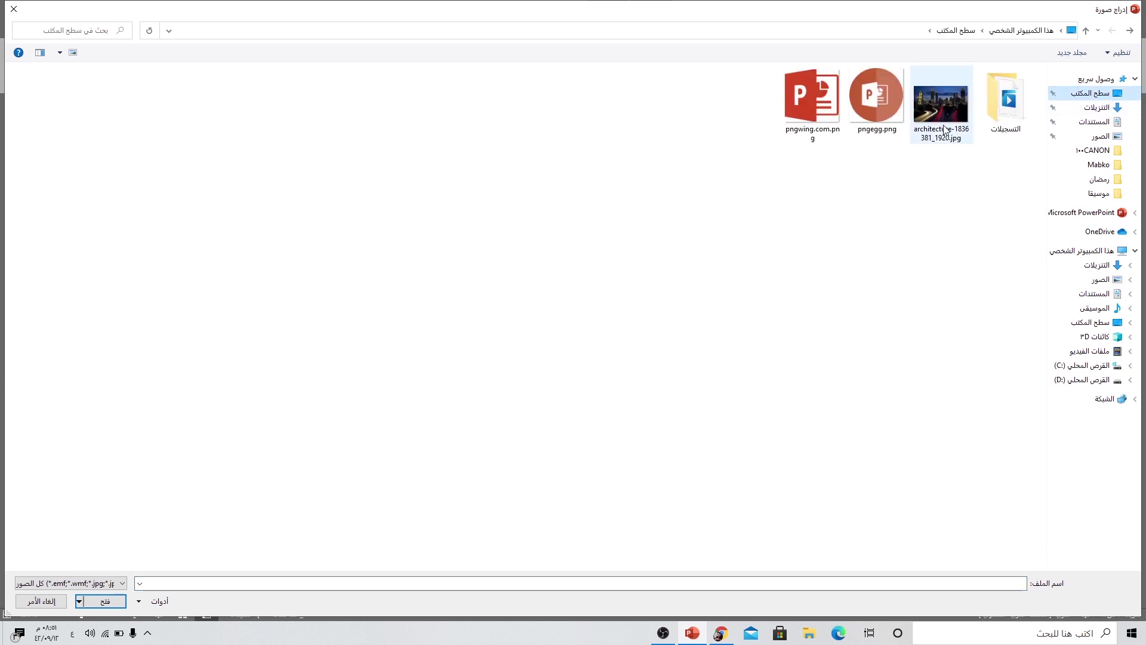
left_click(110, 601)
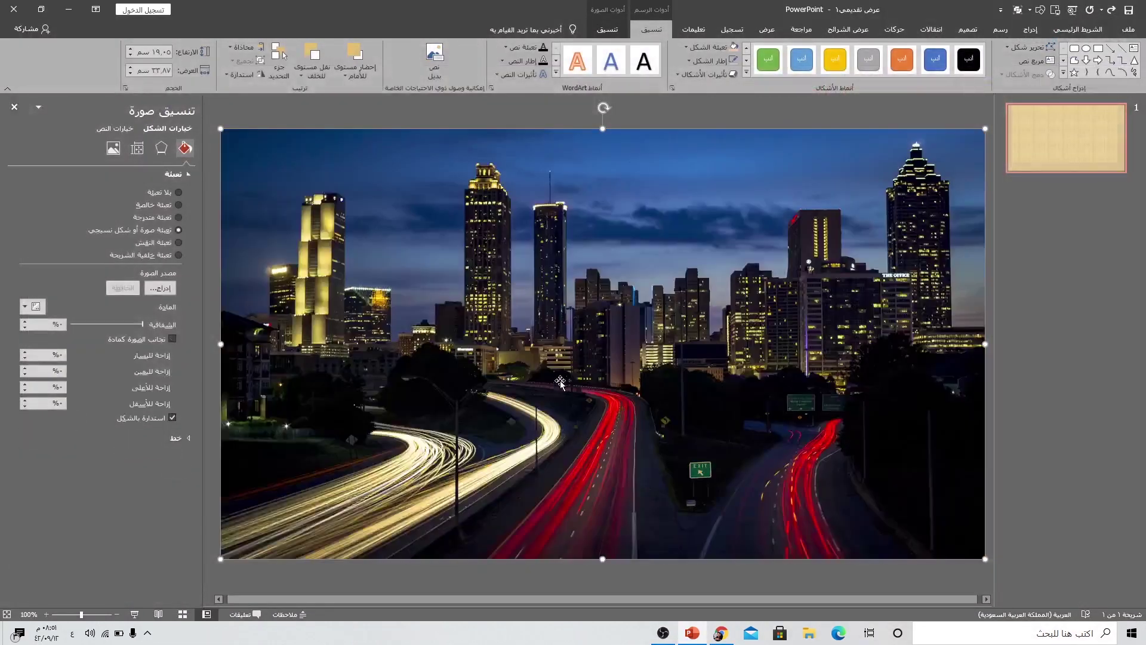
Step: Send the photo rectangle behind everything and select the peach band
left_click(303, 76)
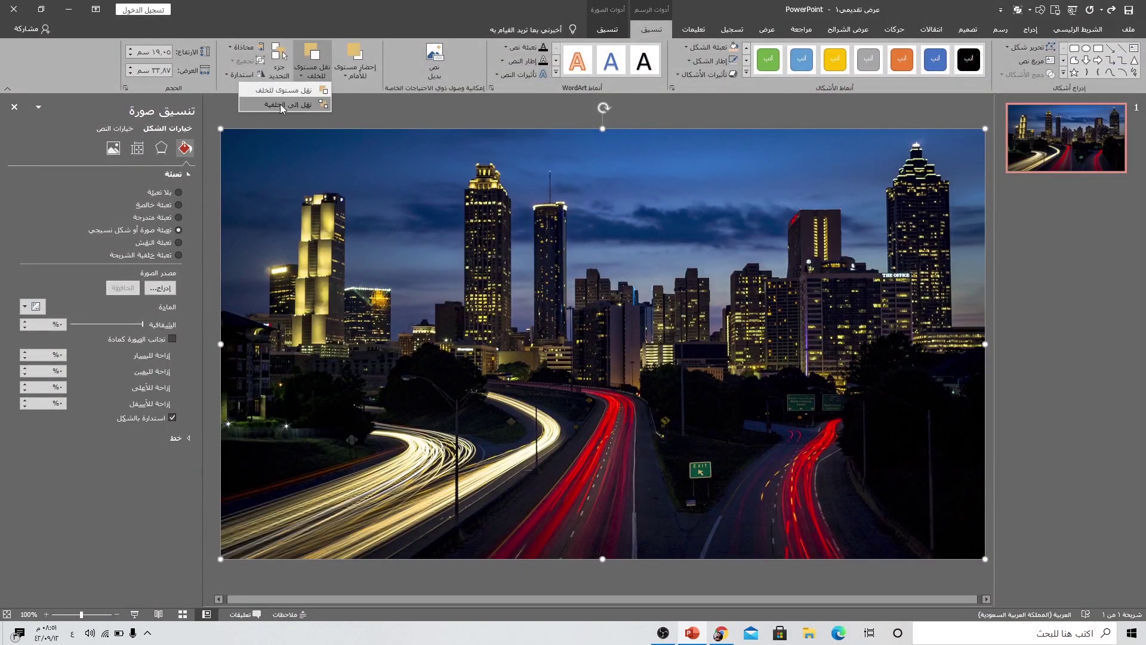
left_click(280, 103)
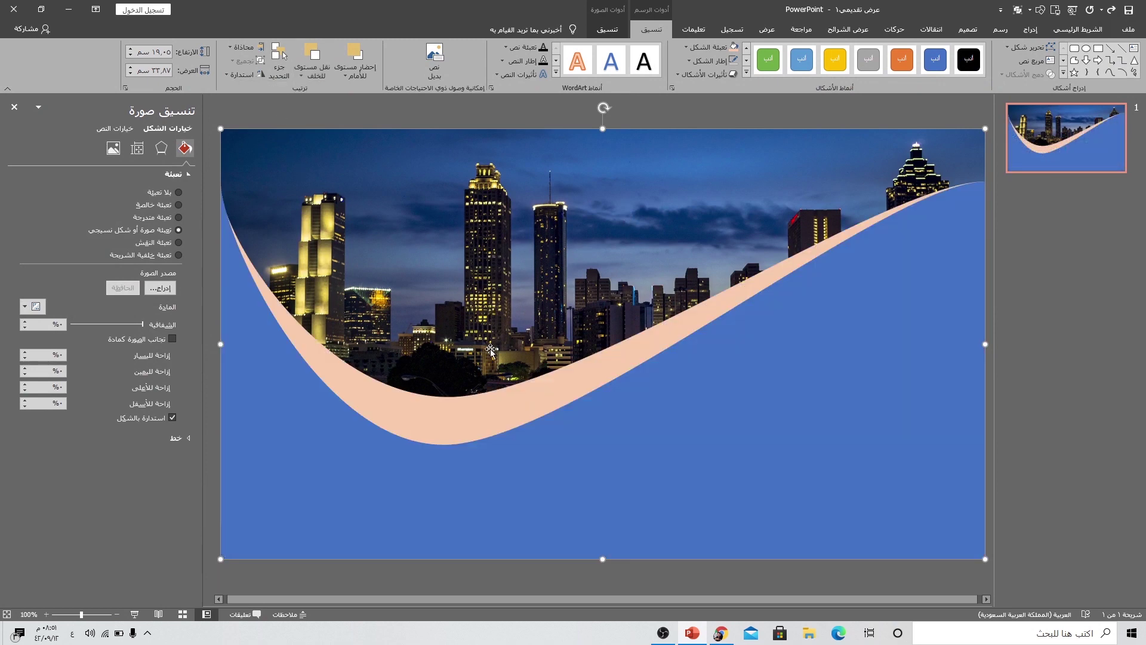
left_click(453, 411)
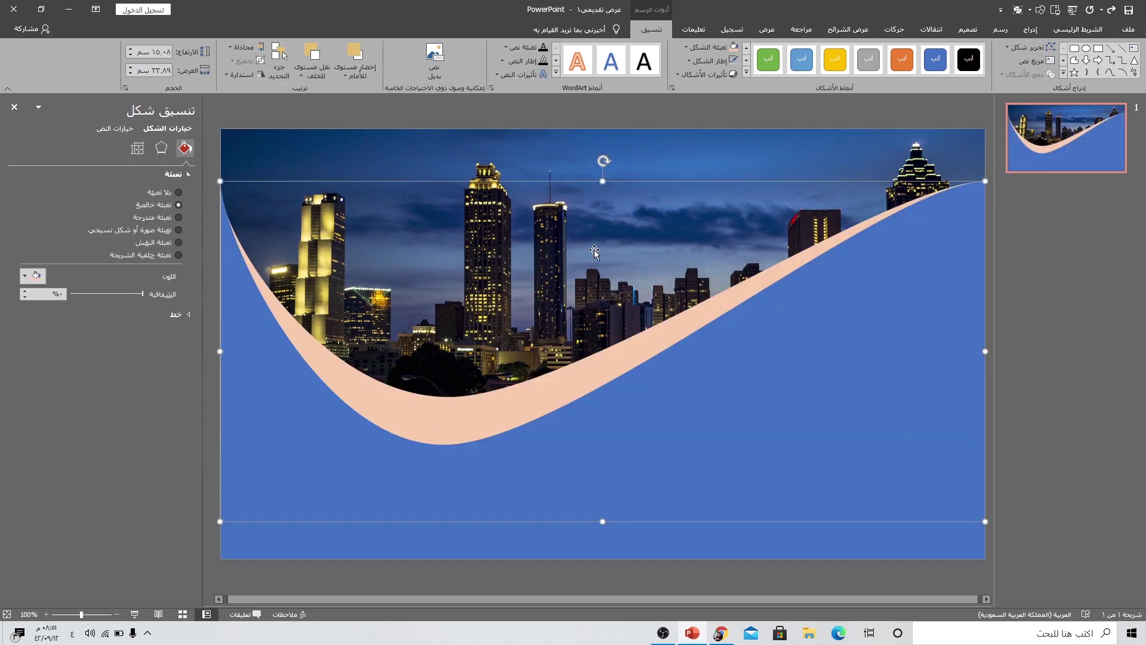
left_click(710, 48)
Step: Make the band white and give the wave a two-stop gradient with its first stop purple
left_click(733, 74)
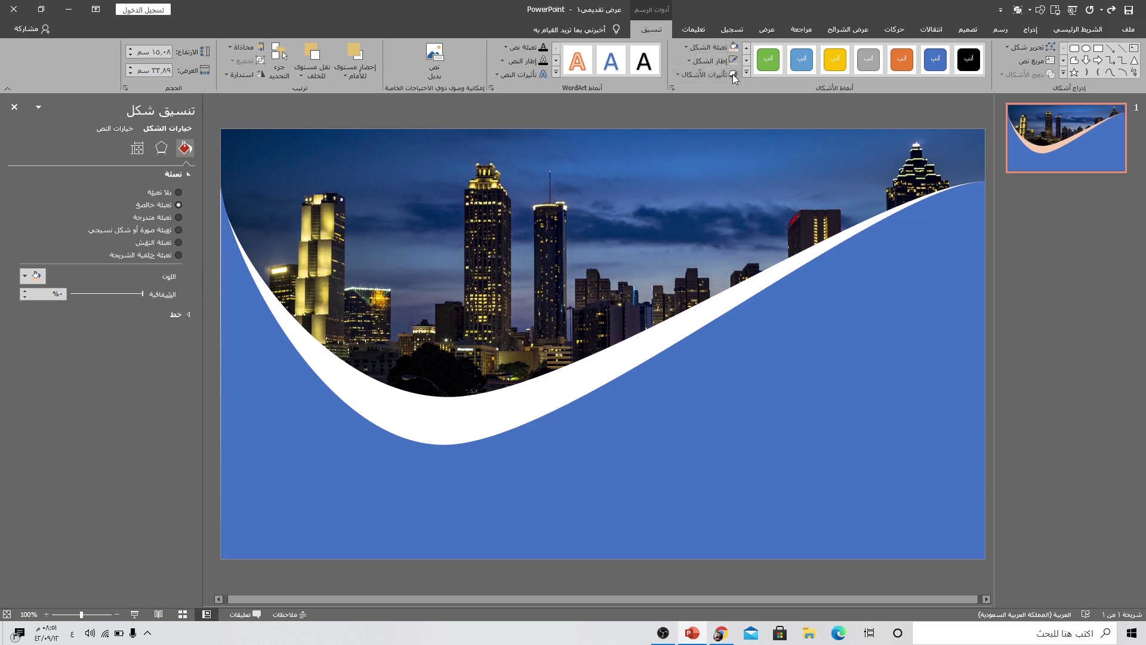
left_click(160, 221)
left_click(25, 360)
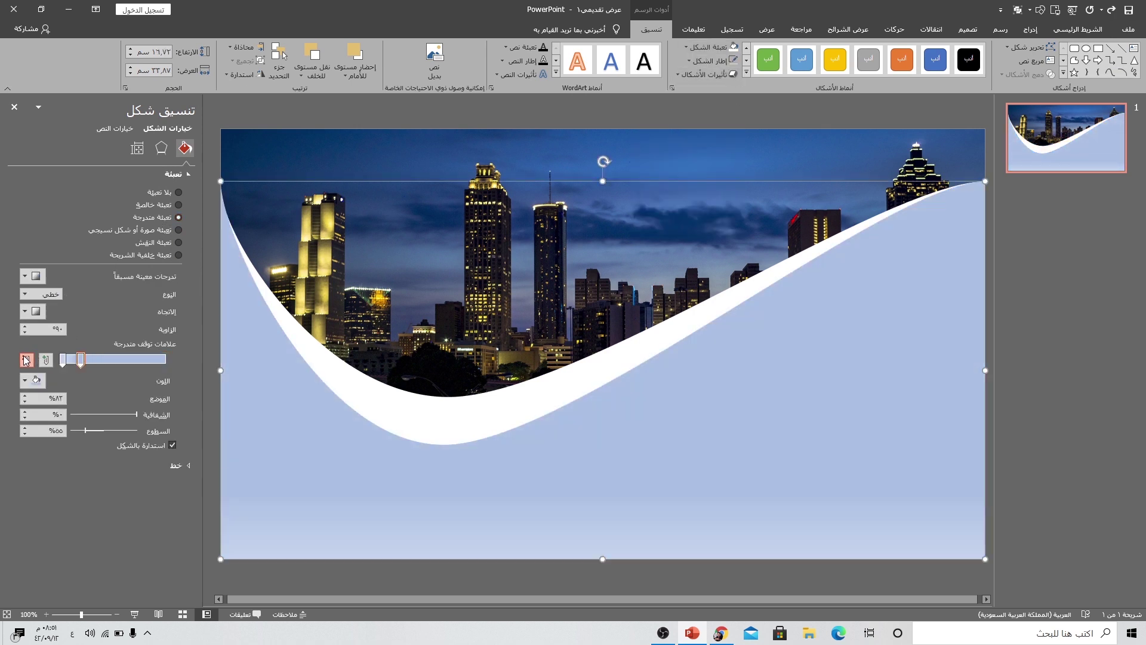
left_click_drag(81, 360, 165, 359)
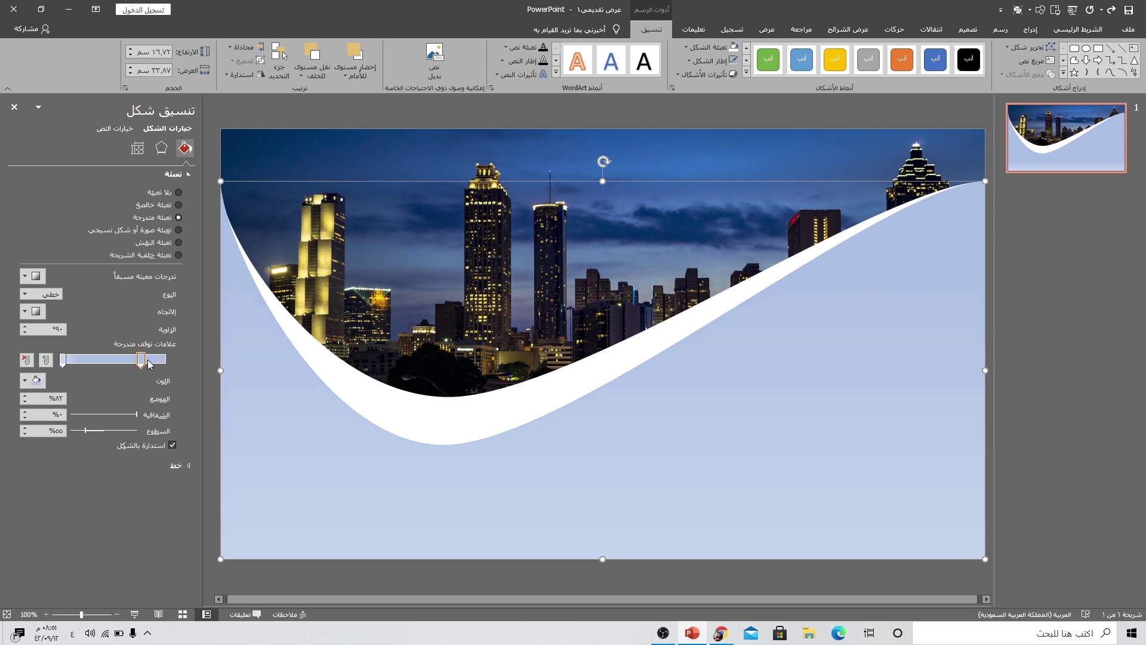
left_click(34, 380)
left_click(54, 489)
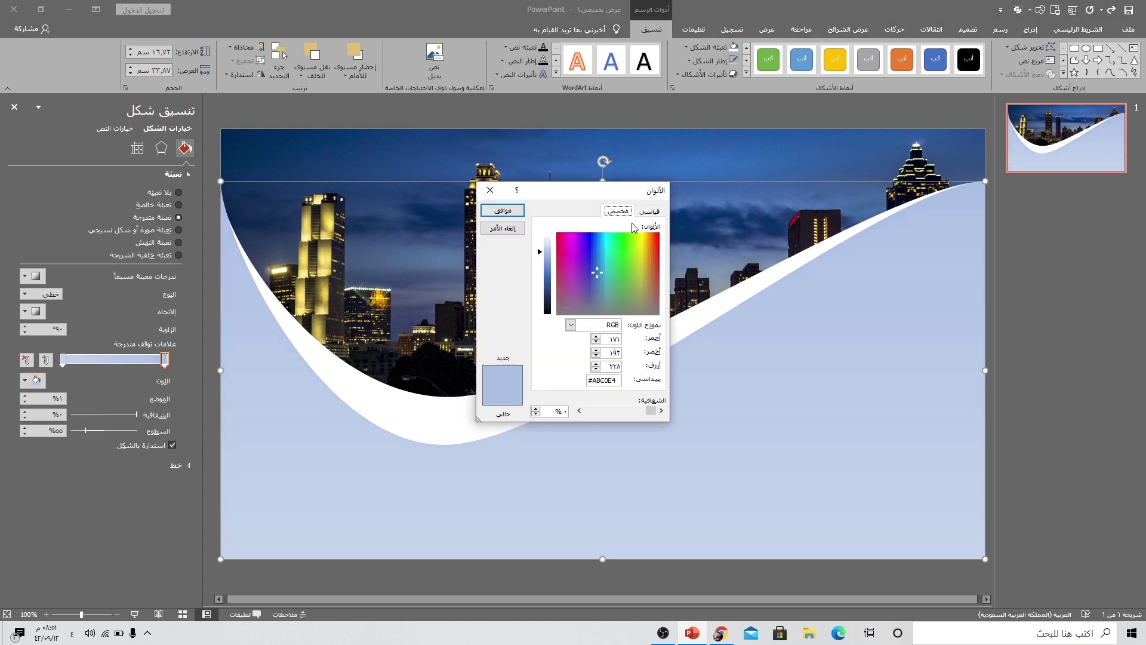
left_click(649, 210)
left_click(567, 302)
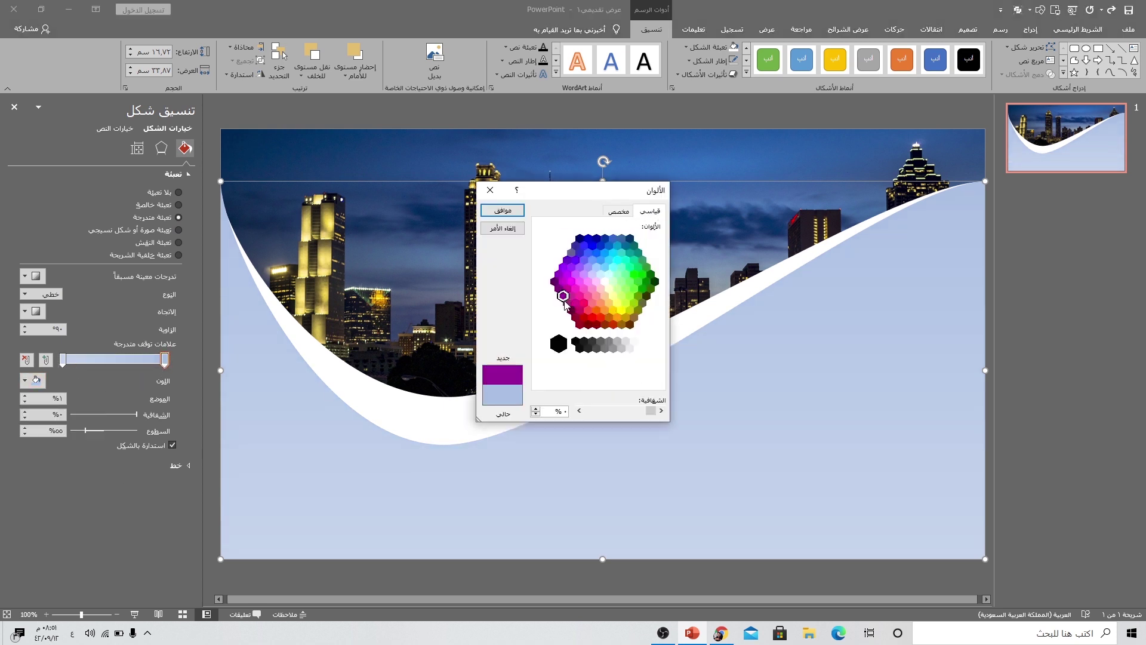
left_click(503, 211)
Step: Set the wave's other gradient stop to magenta
left_click(63, 359)
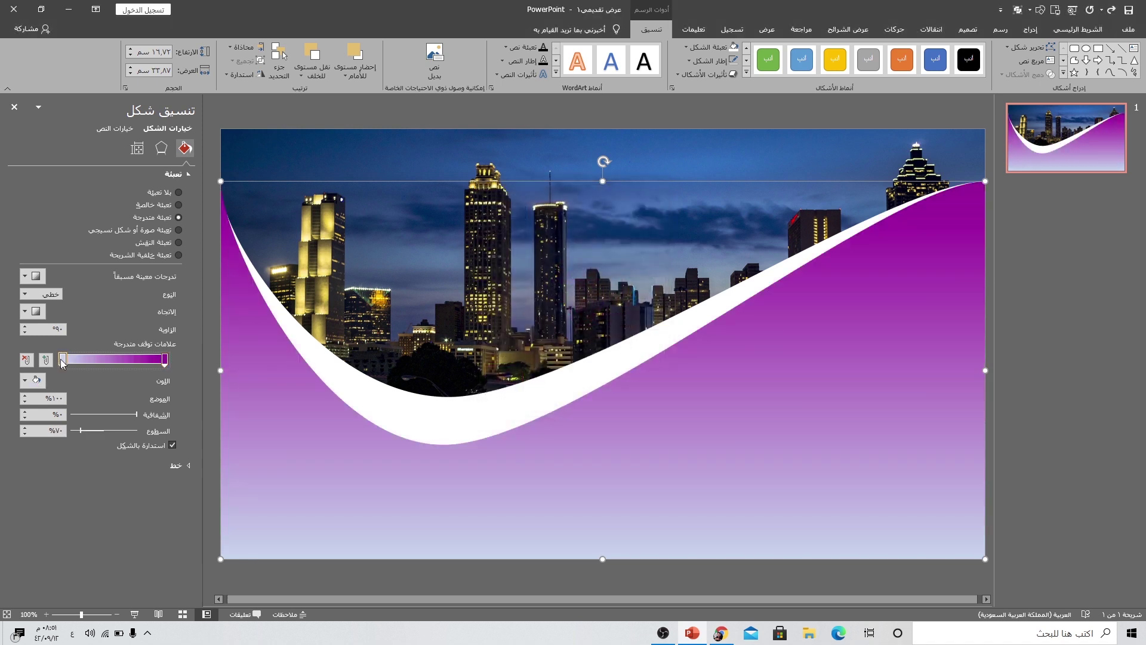
left_click(34, 380)
left_click(83, 508)
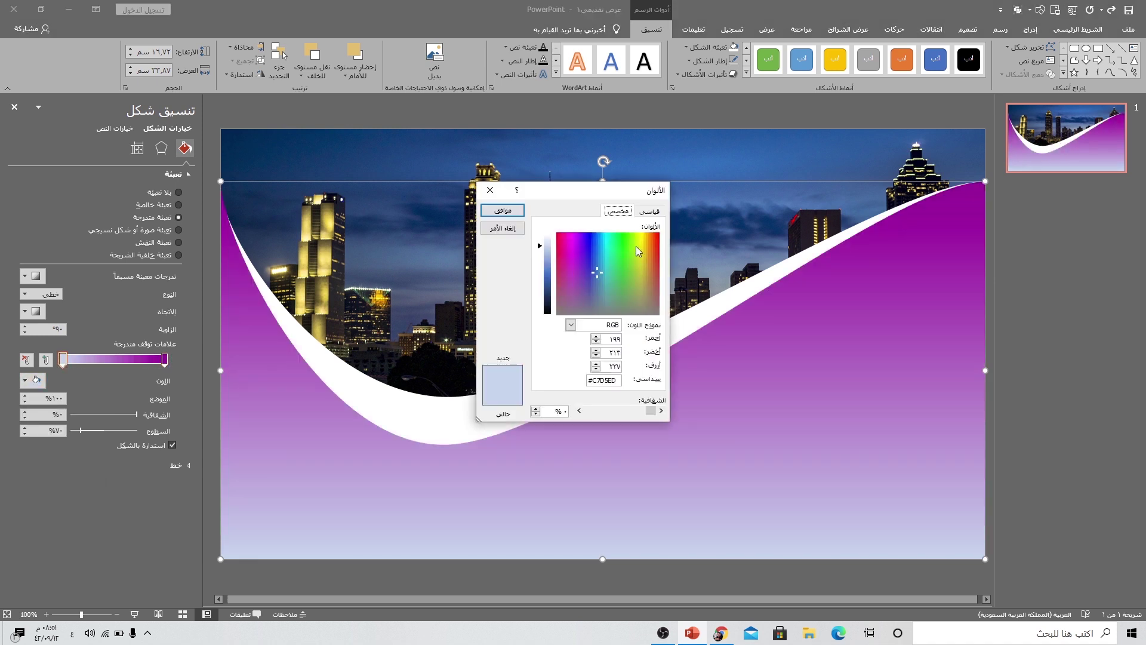
left_click(656, 211)
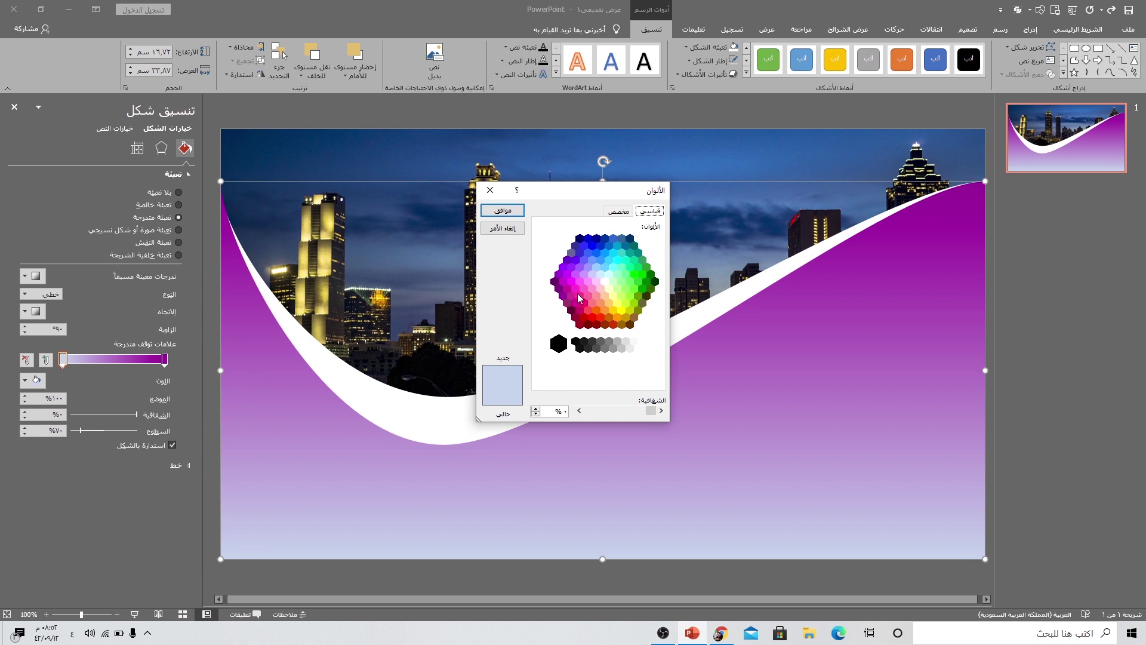
left_click(582, 301)
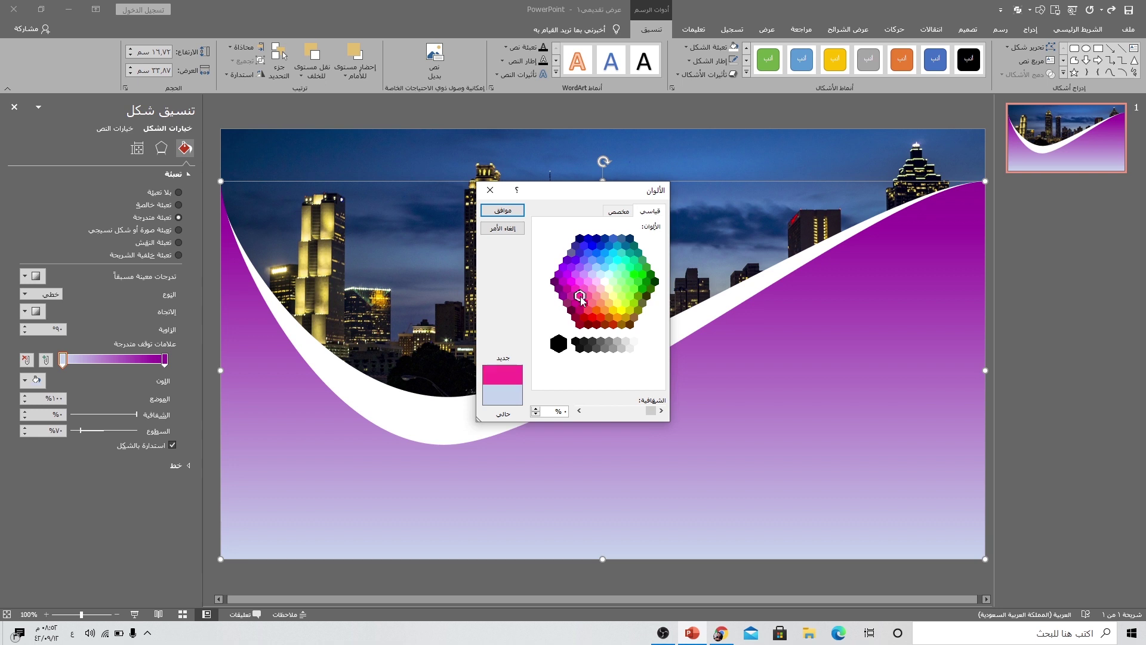
left_click(503, 210)
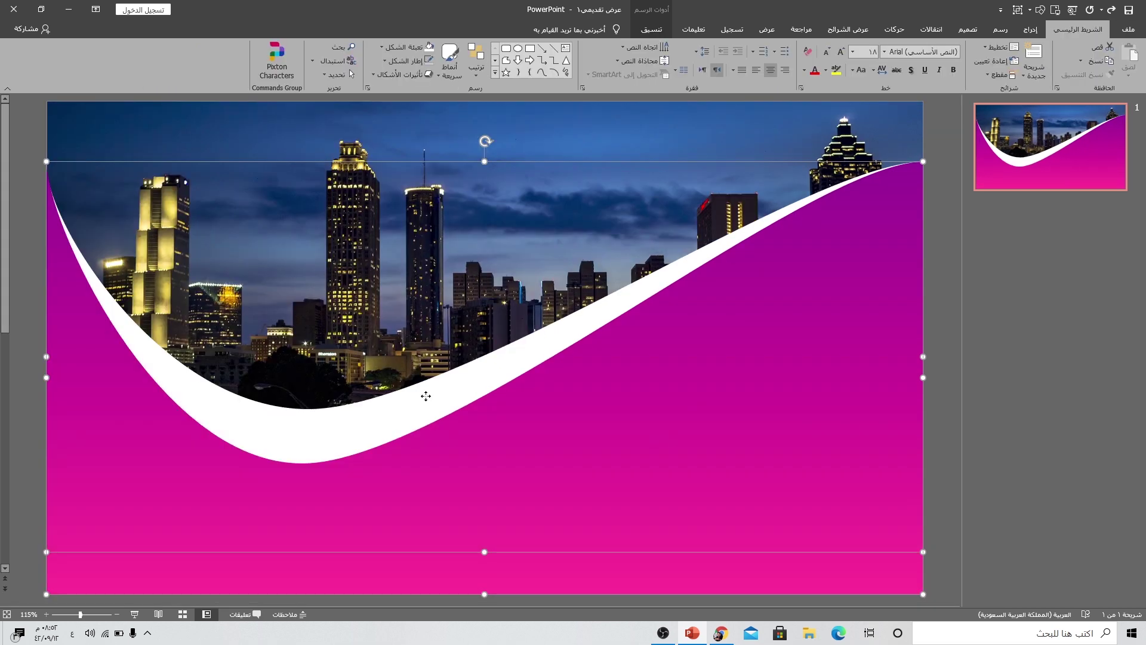
Step: Give the wave a darker shadow preset: 10 pt blur, 5 pt distance, 270° angle, lower transparency
right_click(426, 396)
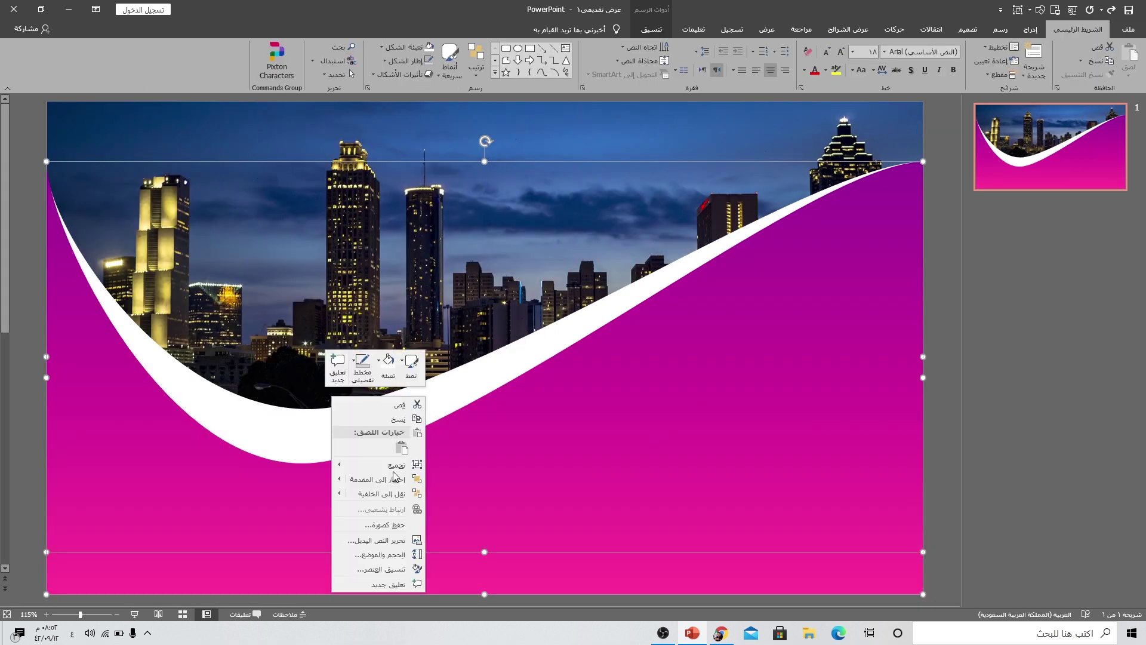
left_click(382, 564)
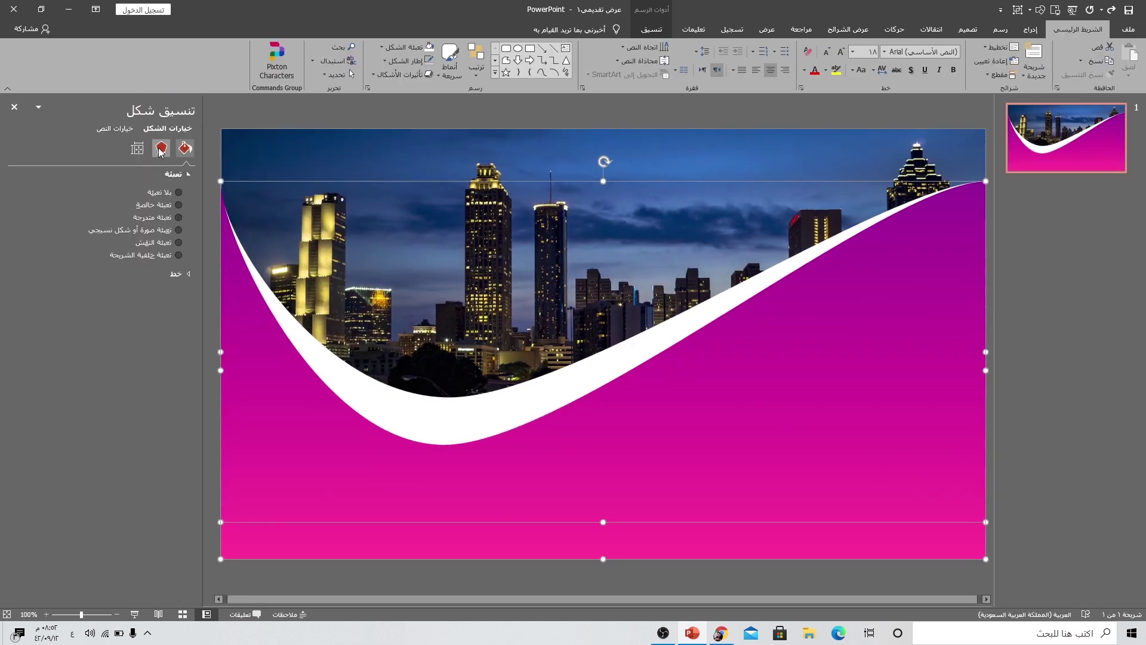
left_click(161, 147)
left_click(111, 175)
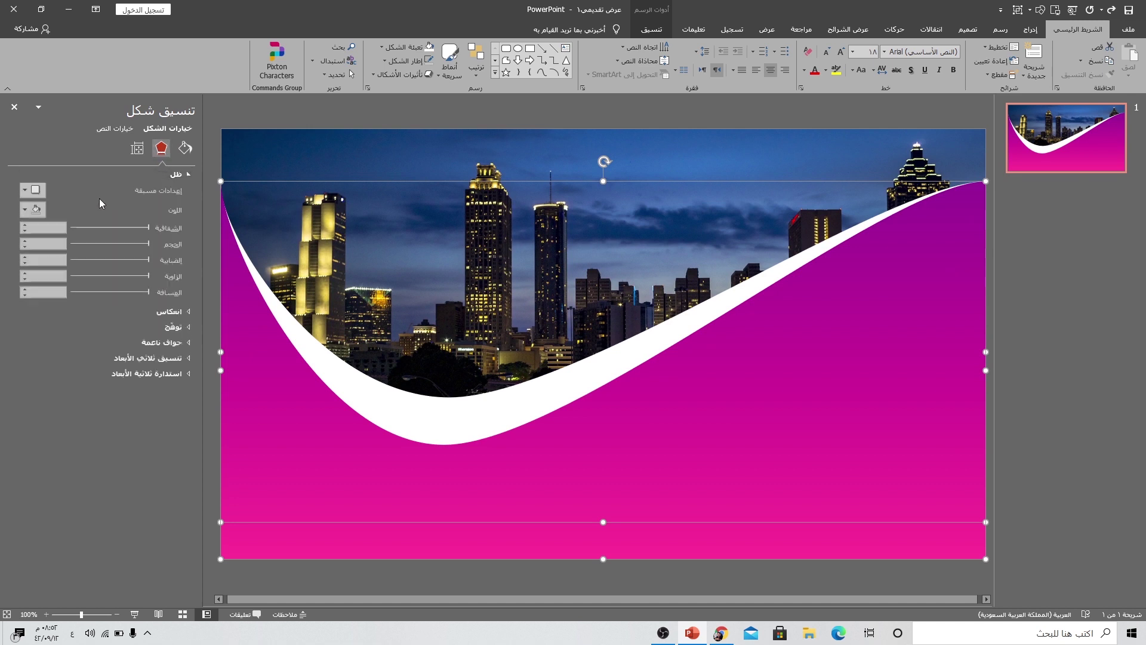
left_click(30, 190)
left_click(49, 338)
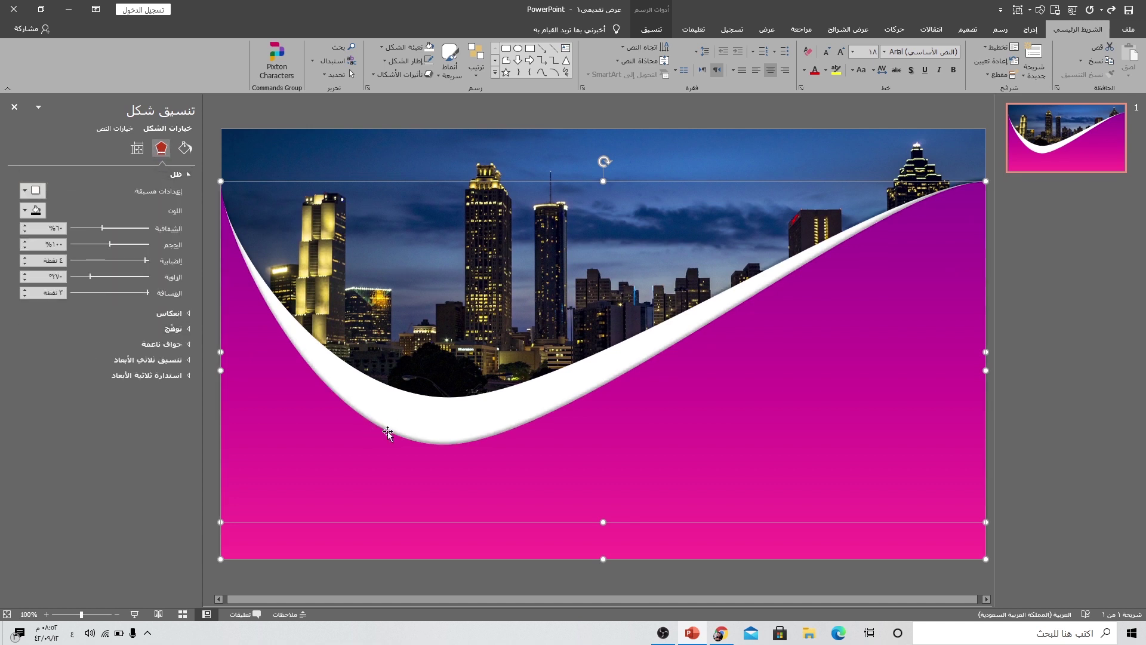
mouse_move(103, 229)
left_mouse_down()
mouse_move(142, 264)
mouse_move(145, 292)
left_mouse_up()
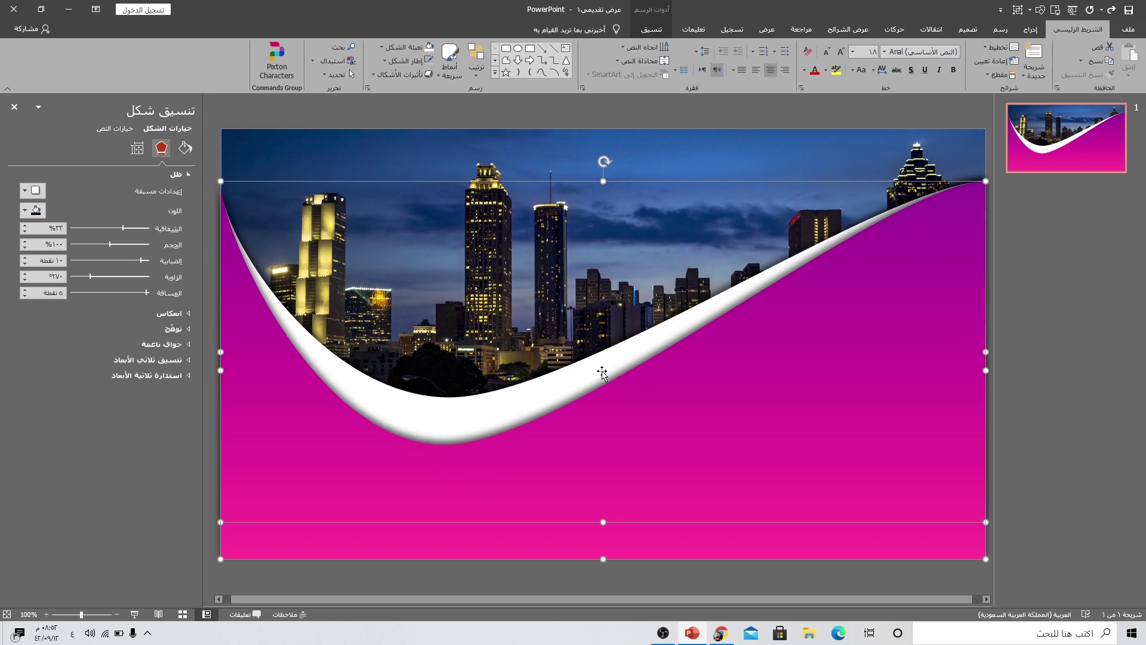
left_click(15, 107)
key("Escape")
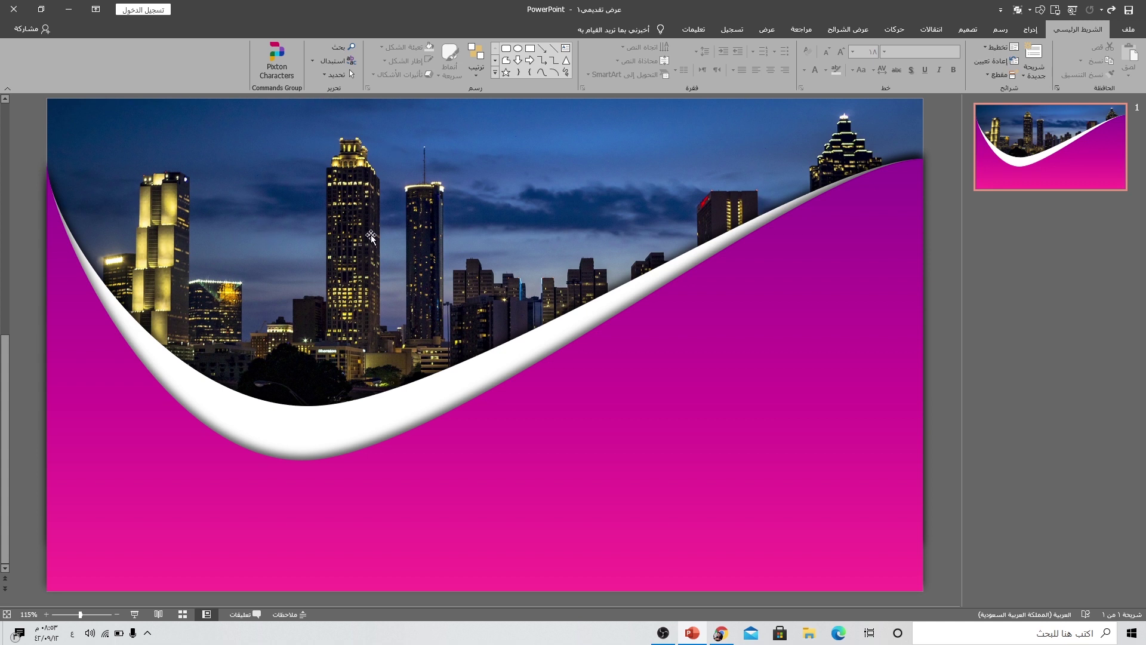
Step: Add a new blank slide 2 and paste the city-night photo onto it
left_click(446, 201)
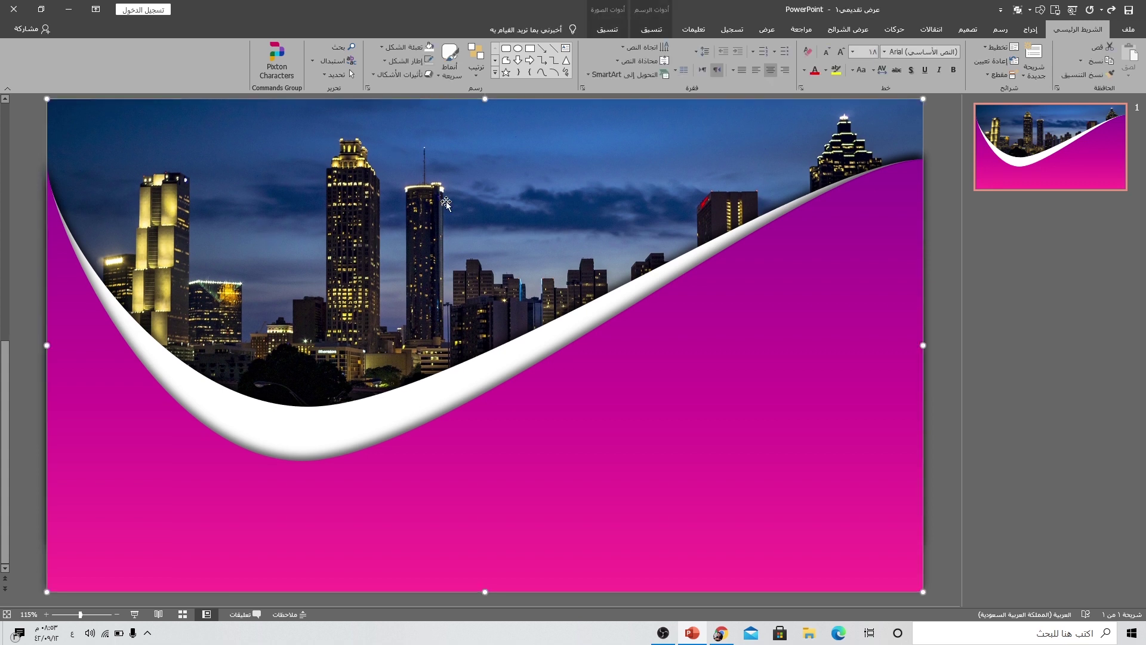
right_click(1060, 170)
left_click(1039, 255)
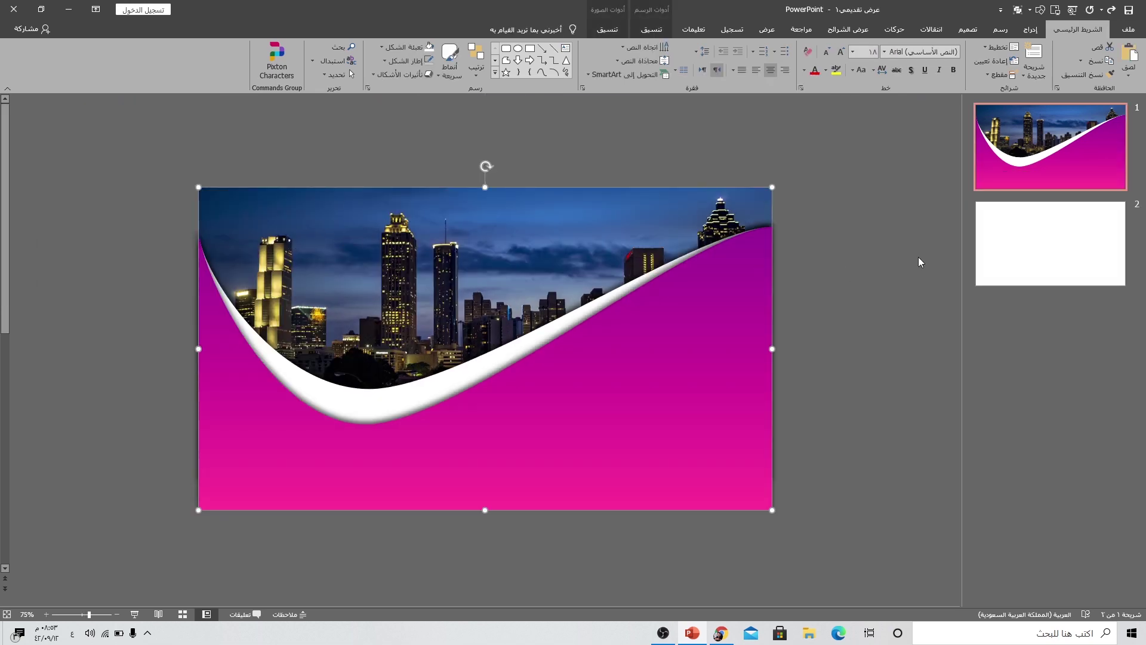
left_click(1051, 244)
key("ctrl+v")
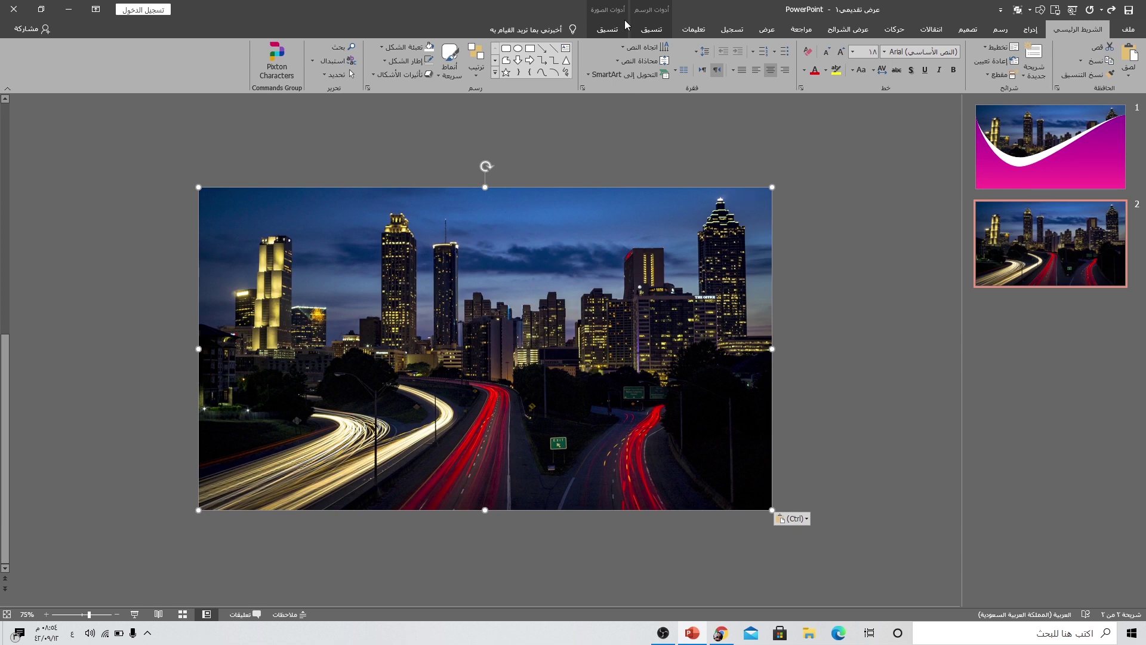
Step: Remove the photo's background, marking the lit skyline buildings as areas to keep
left_click(651, 29)
left_click(608, 28)
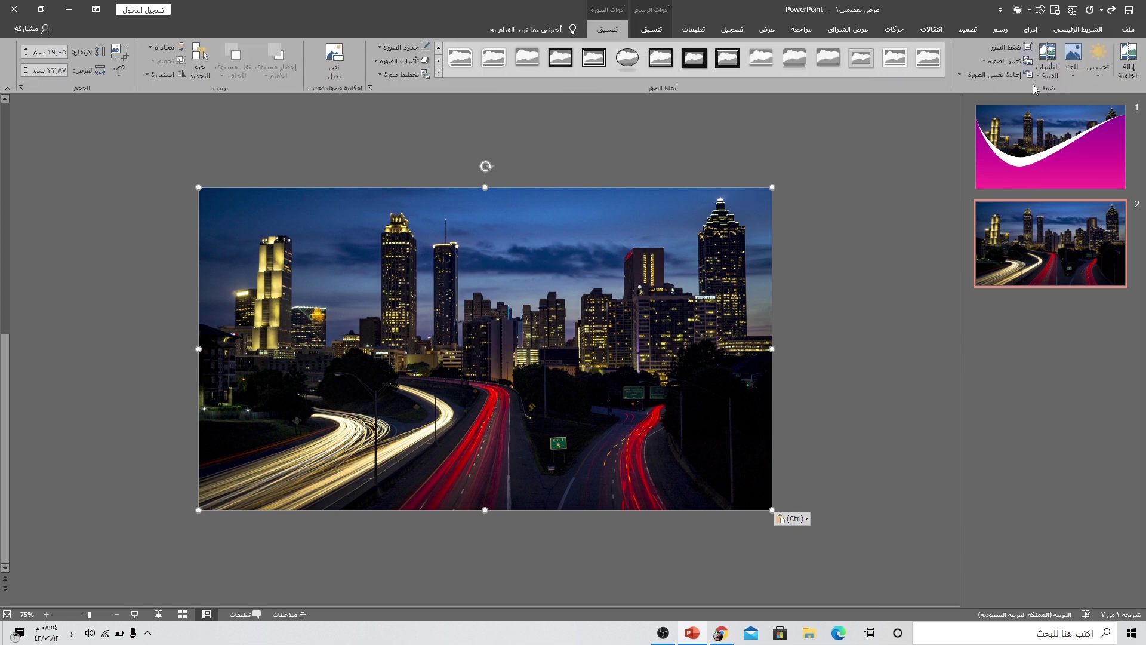
left_click(1128, 59)
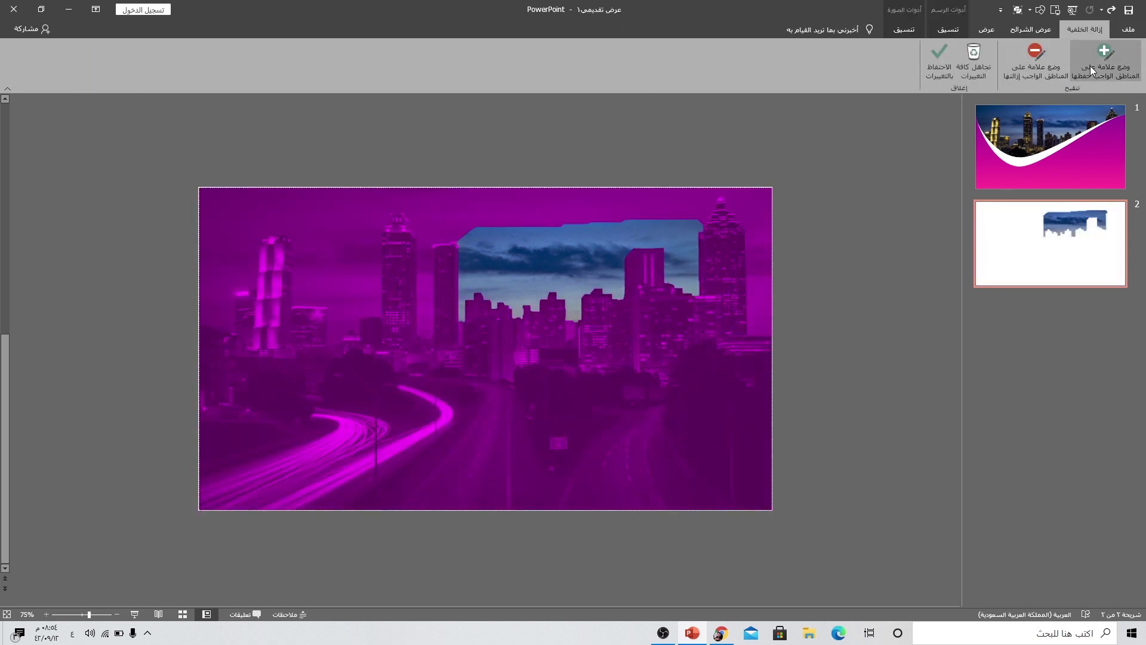
left_click(1091, 70)
left_click_drag(686, 345, 296, 346)
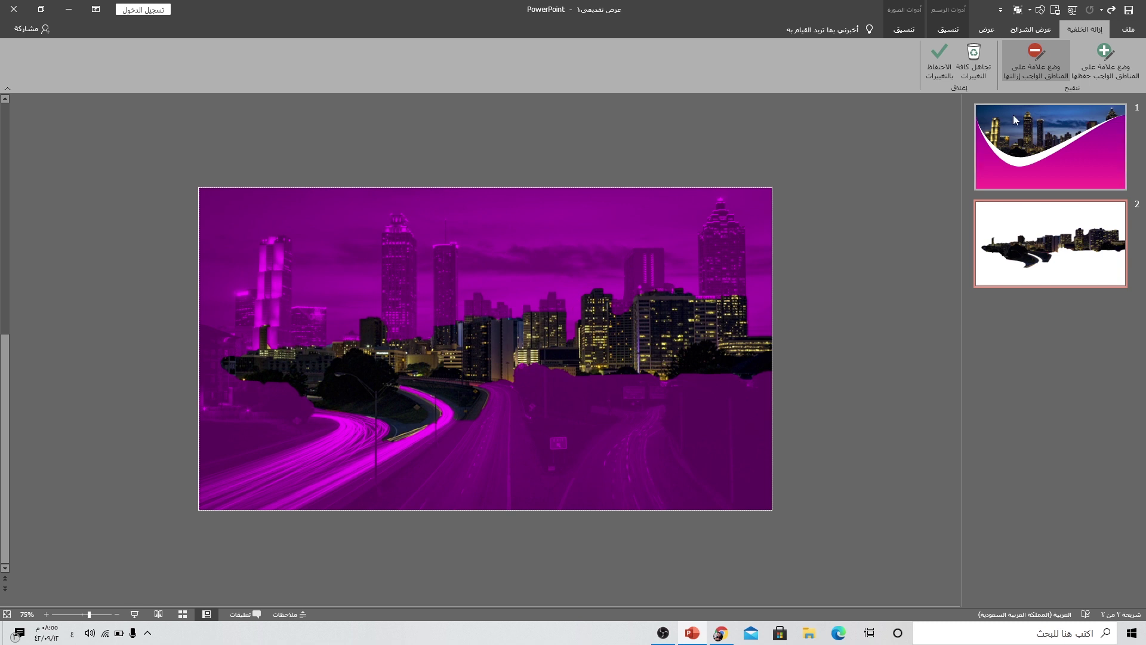
left_click(947, 65)
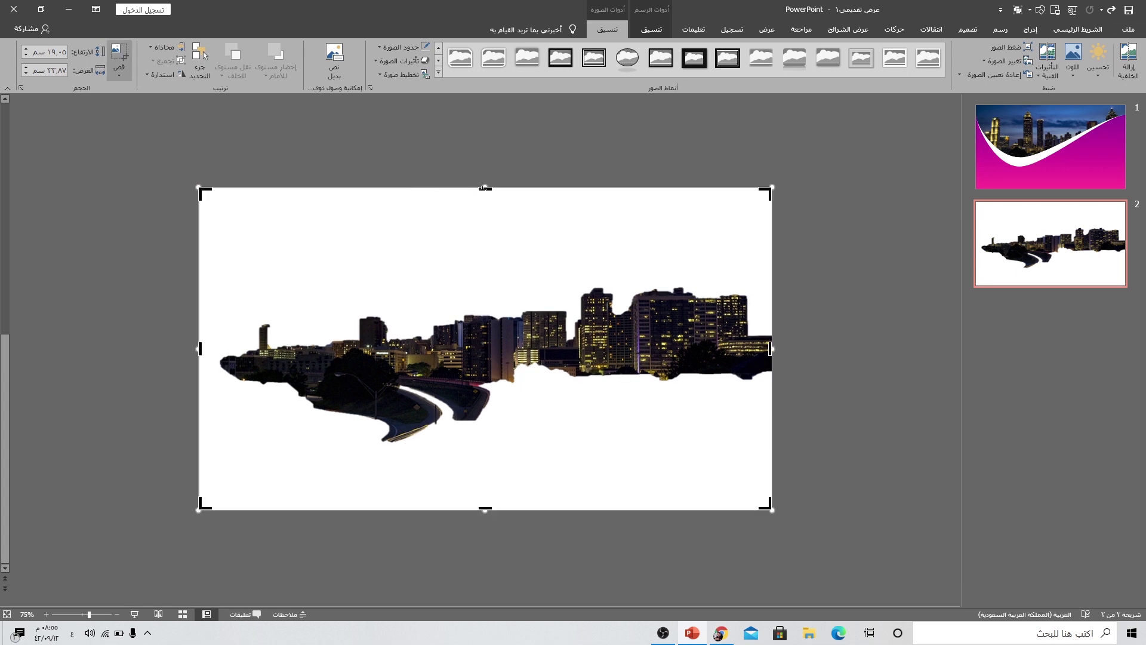
Step: Crop the skyline picture top and bottom to a 9.67 cm-high strip
left_click_drag(484, 188, 484, 280)
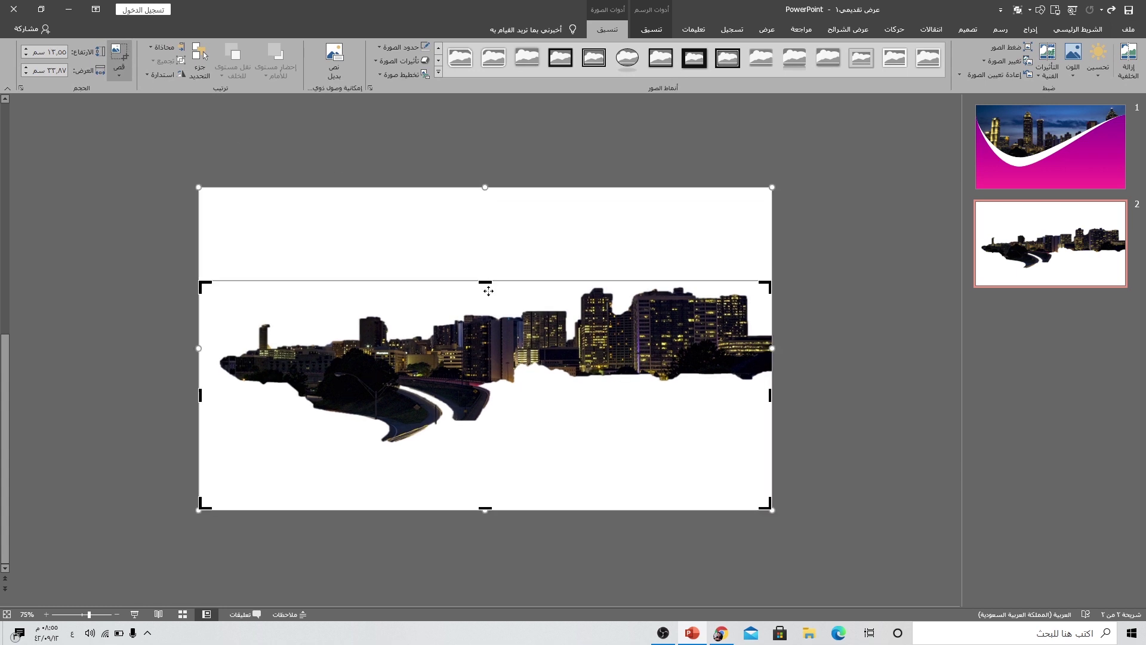
left_click_drag(482, 506, 457, 444)
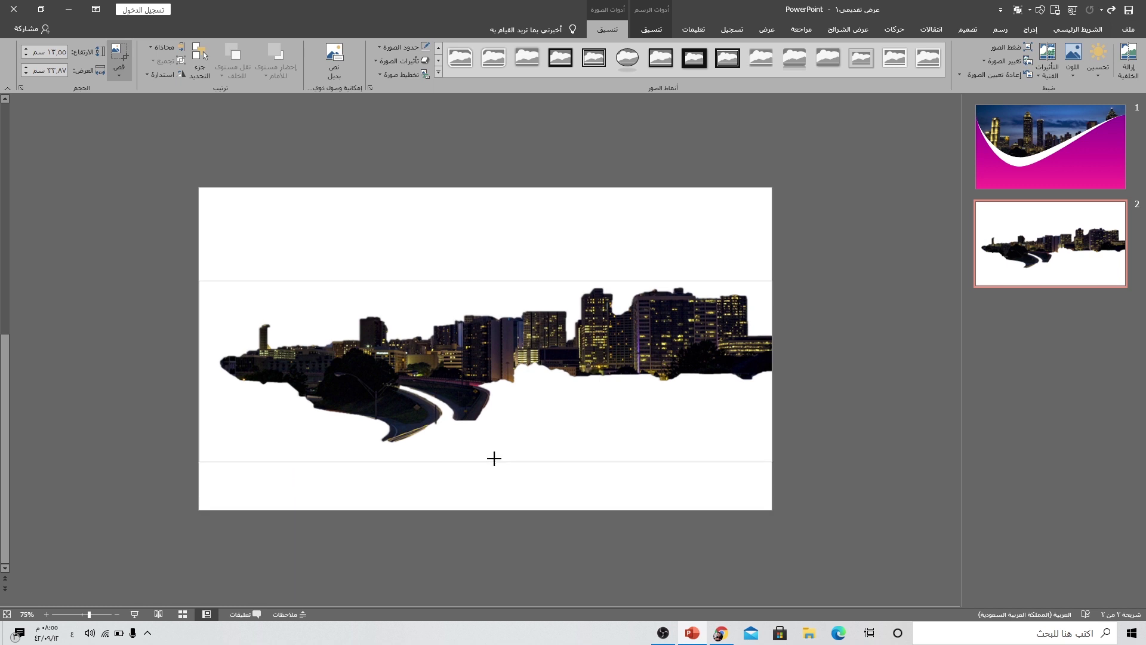
left_click(119, 60)
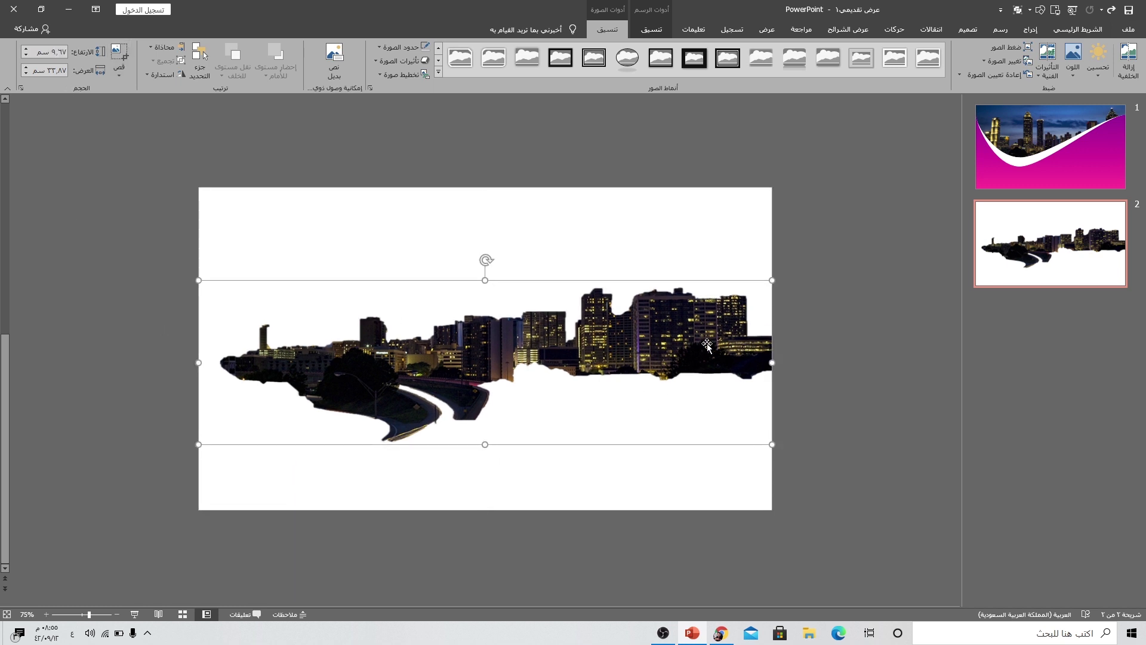
Step: Return to slide 1 in the thumbnail list
left_click(1041, 154)
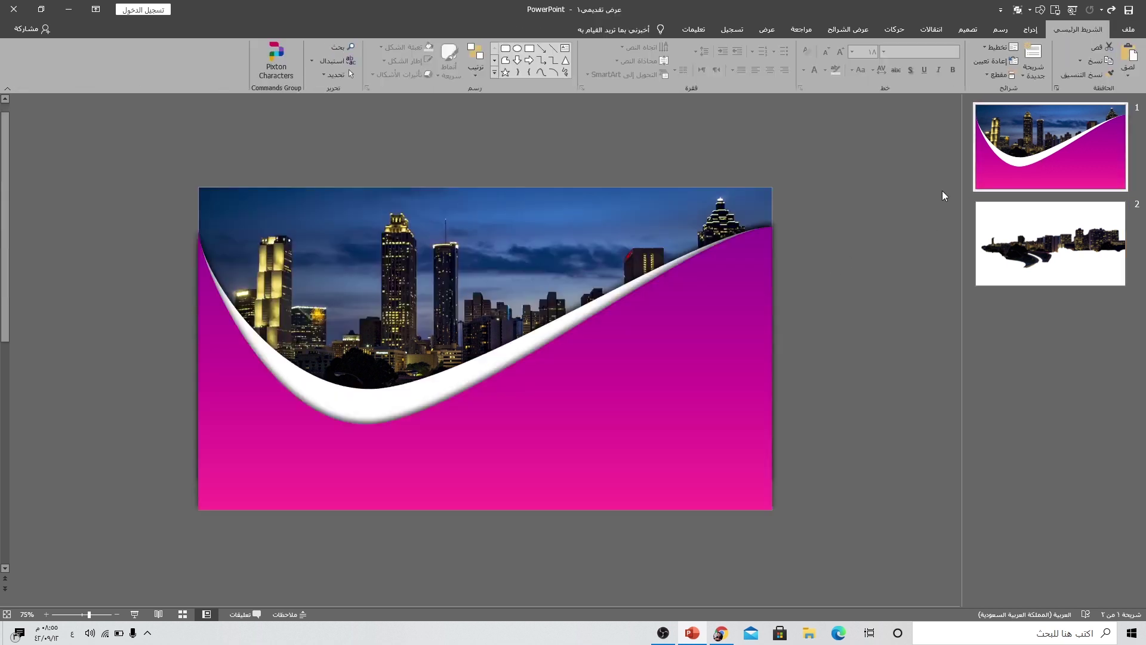
scroll(554, 322, "up", 3, "ctrl")
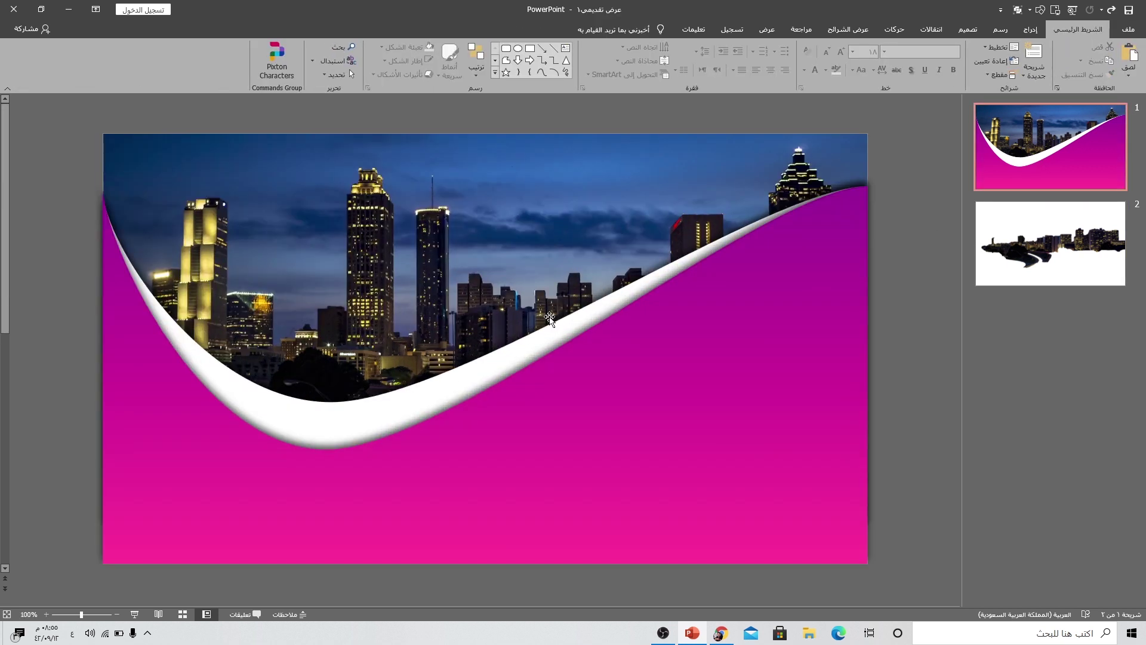
left_click(1030, 29)
left_click(956, 65)
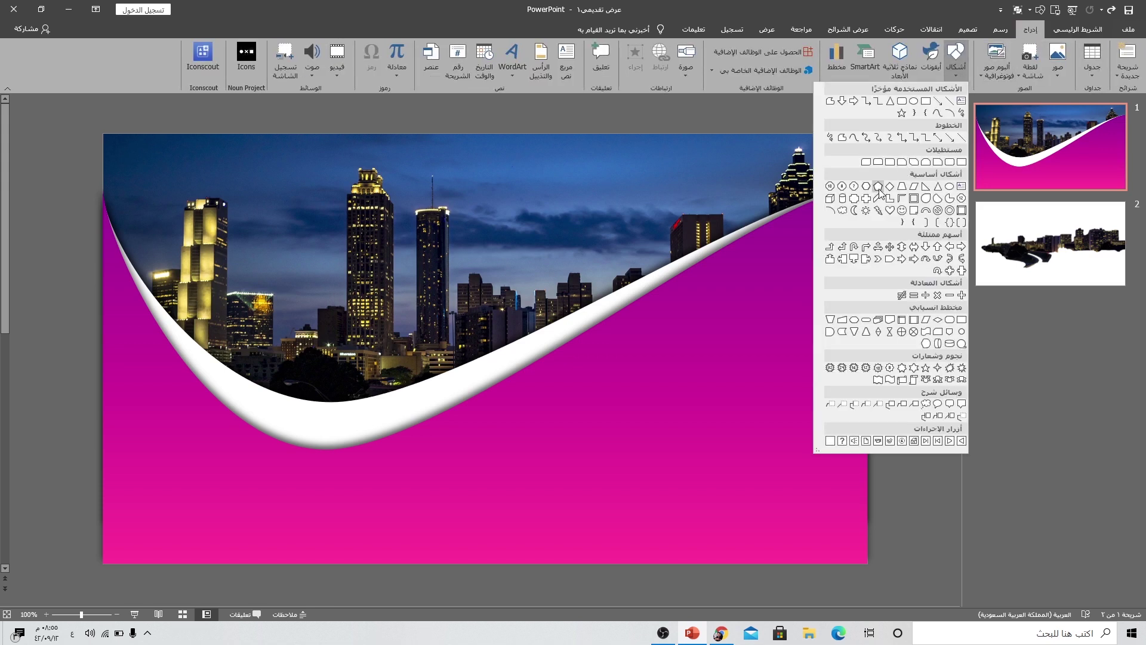
Step: Draw a trapezoid over the skyline, flip it vertically and remove its outline
left_click(902, 187)
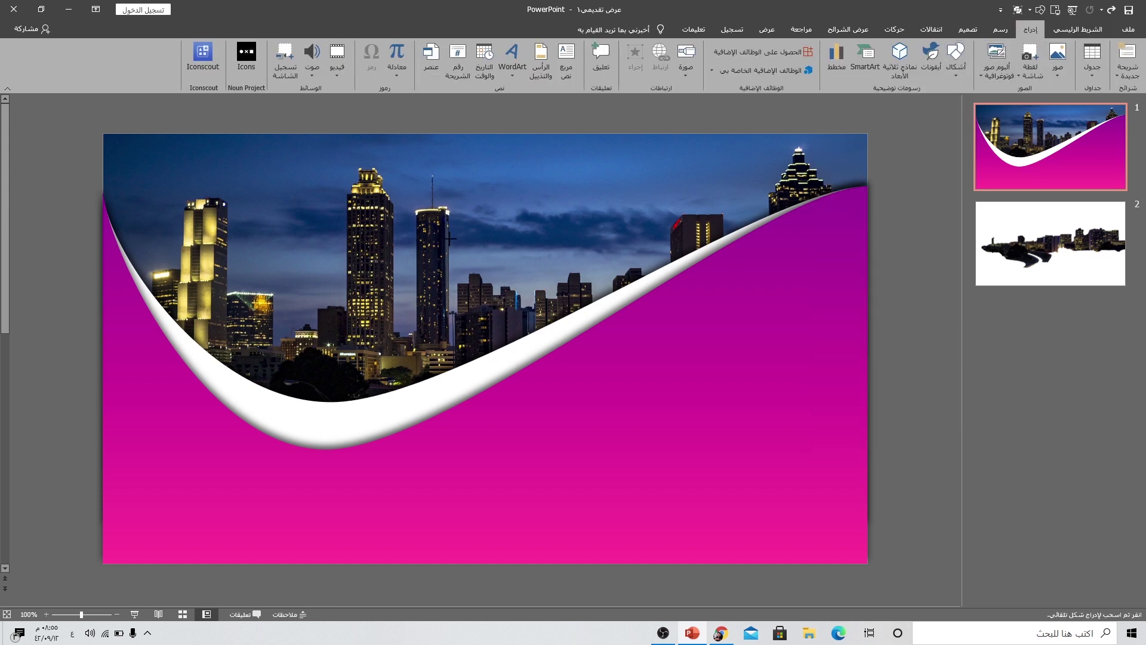
left_click_drag(449, 232, 525, 422)
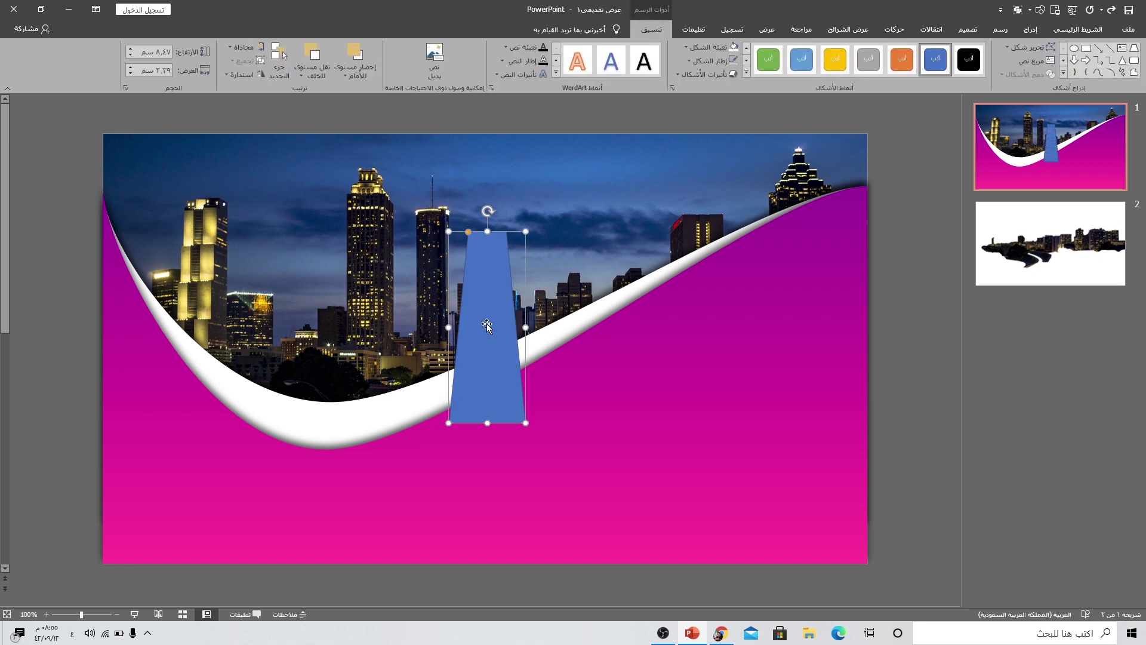
left_click(230, 75)
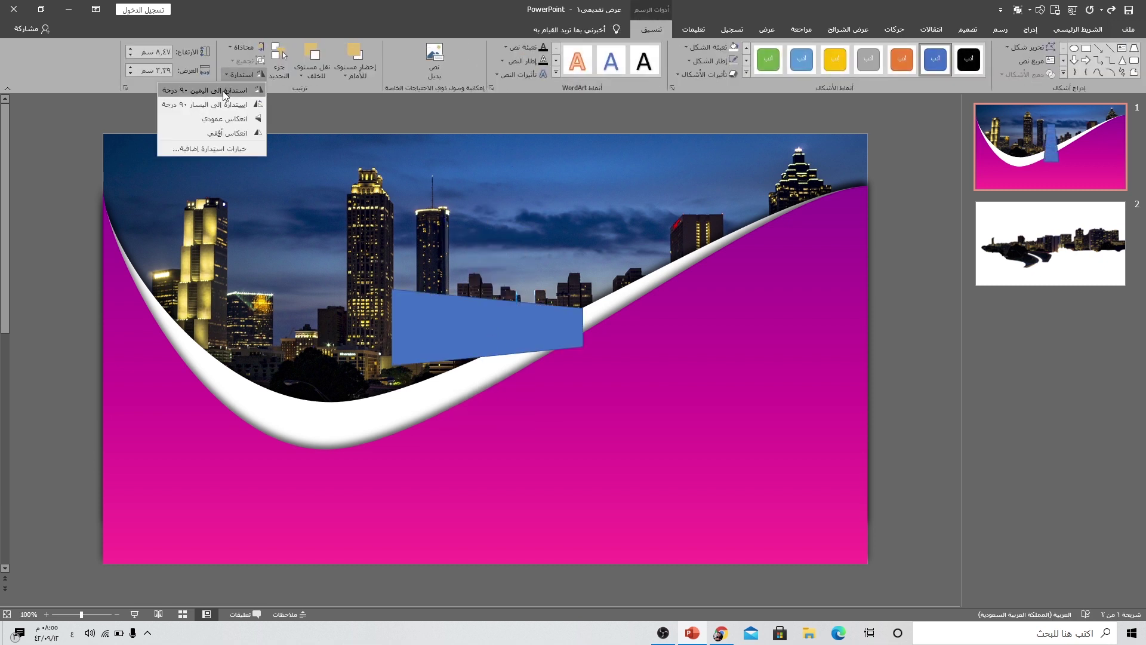
left_click(224, 118)
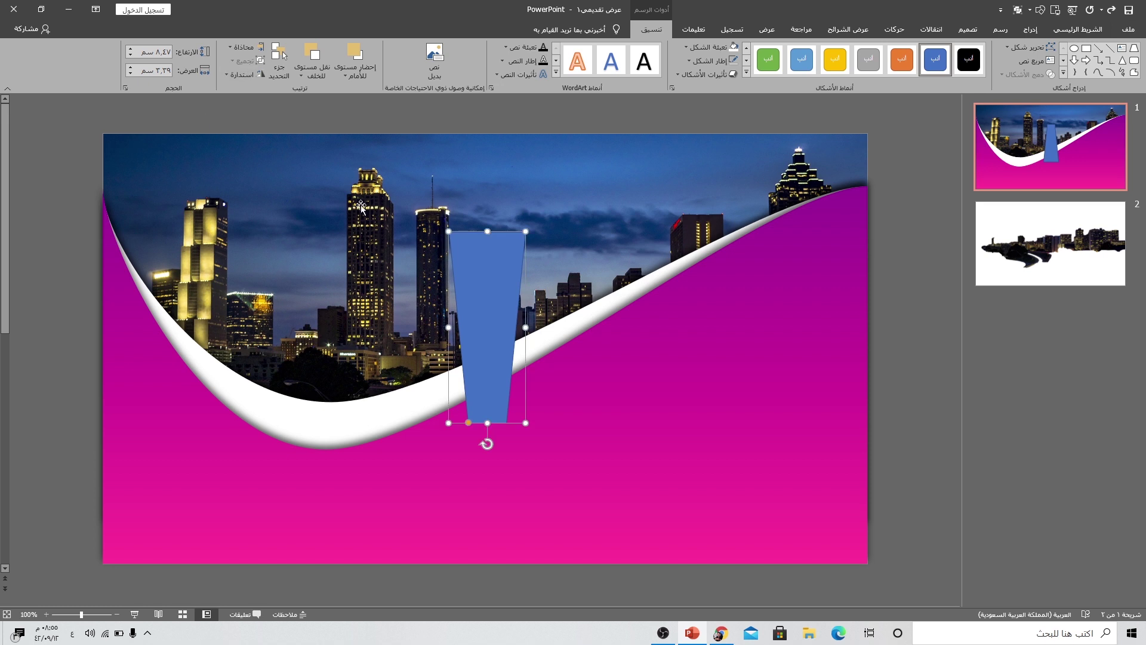
left_click(702, 67)
left_click(696, 189)
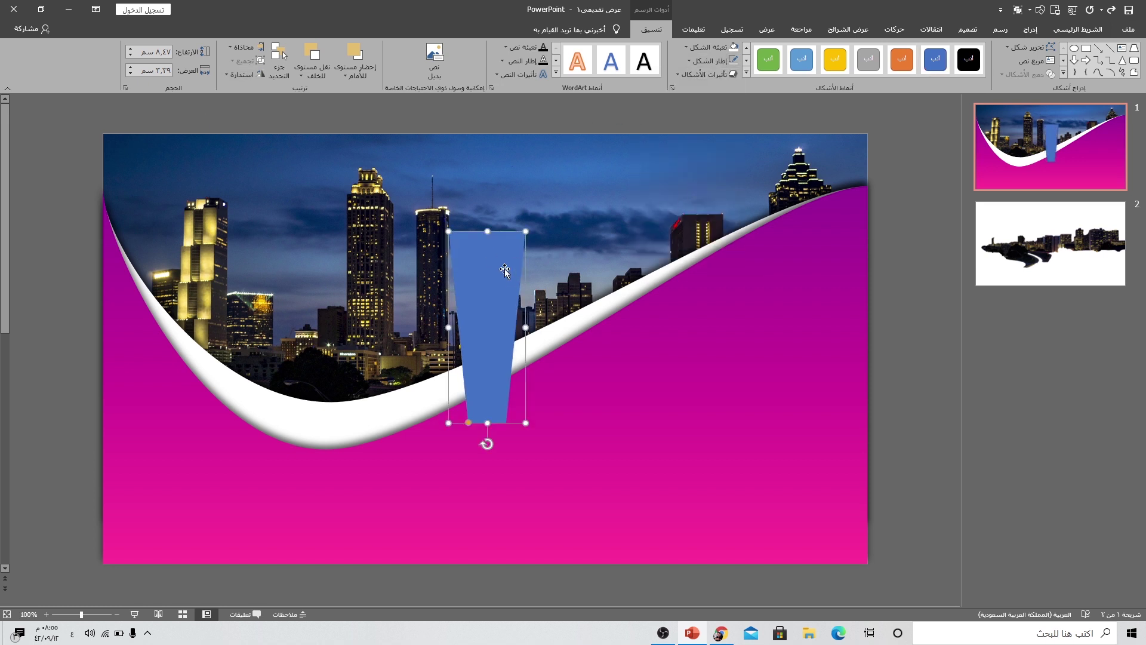
Step: Give the trapezoid a white gradient fill with stops at 100% and 43% transparency
right_click(502, 269)
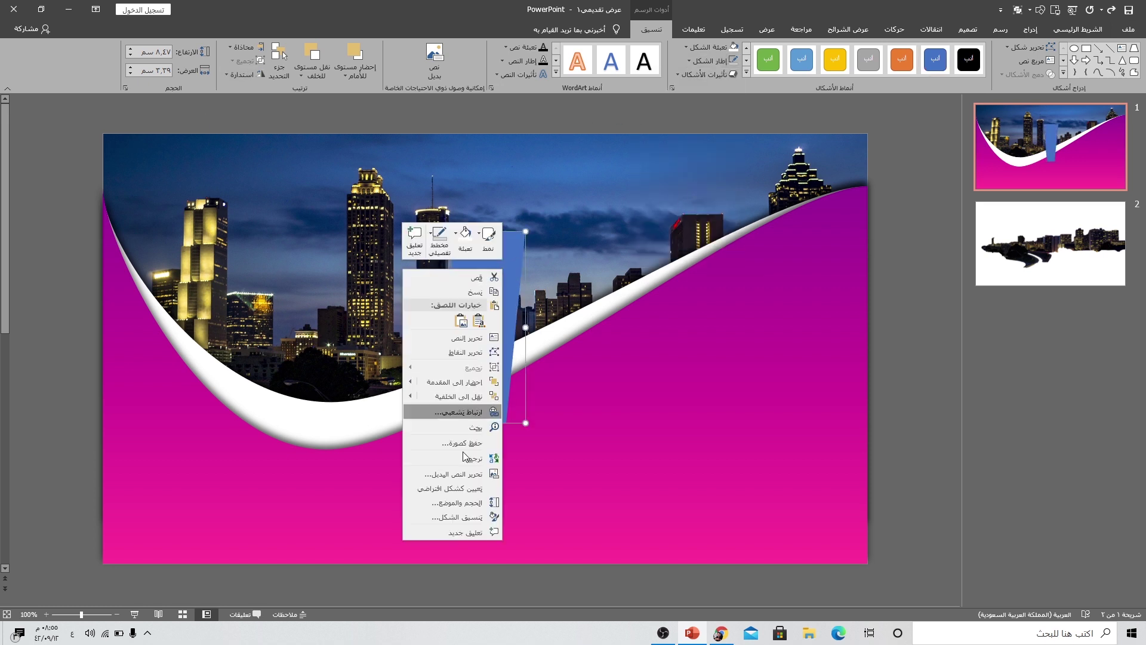
left_click(467, 519)
left_click(178, 217)
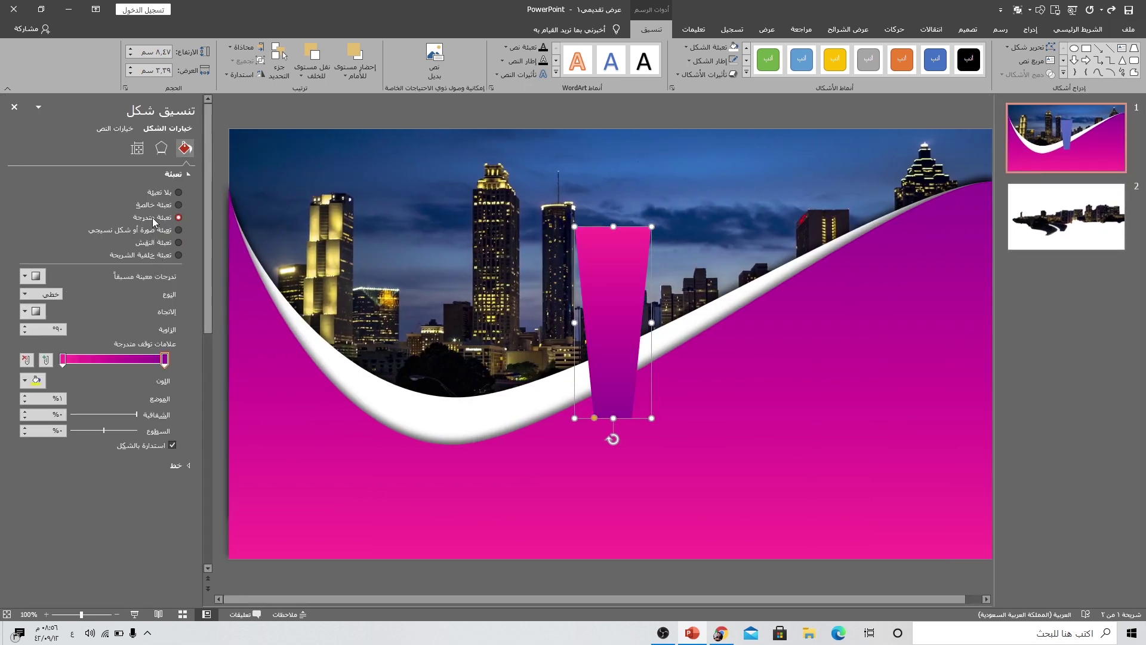
left_click(33, 380)
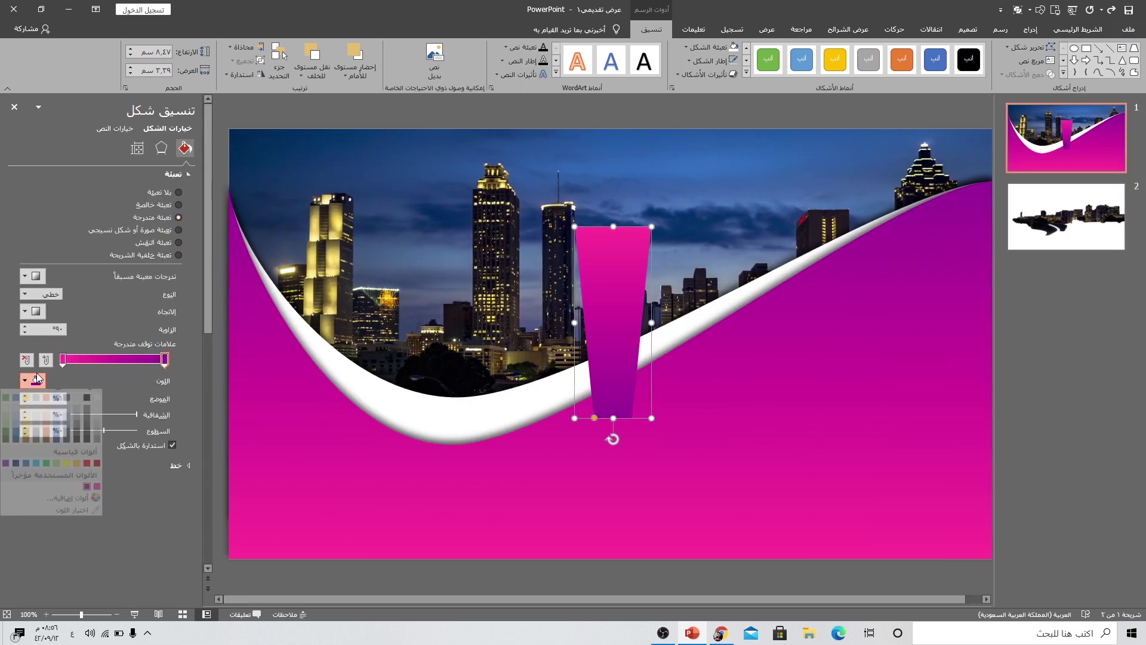
left_click(98, 412)
left_click(63, 360)
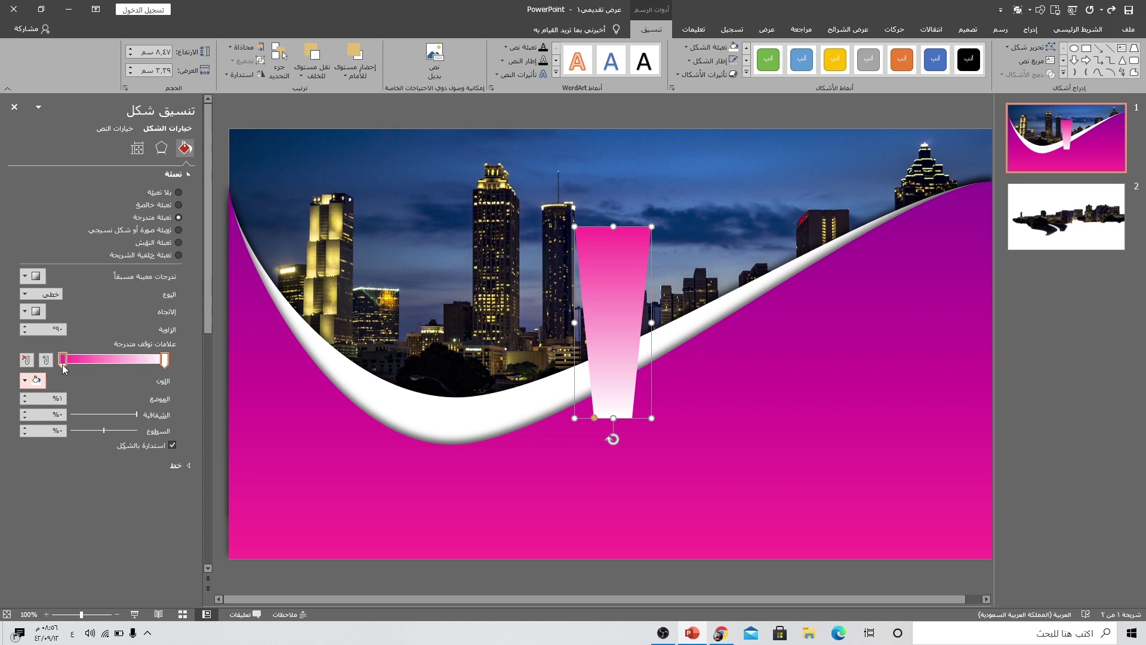
left_click(36, 380)
left_click(96, 410)
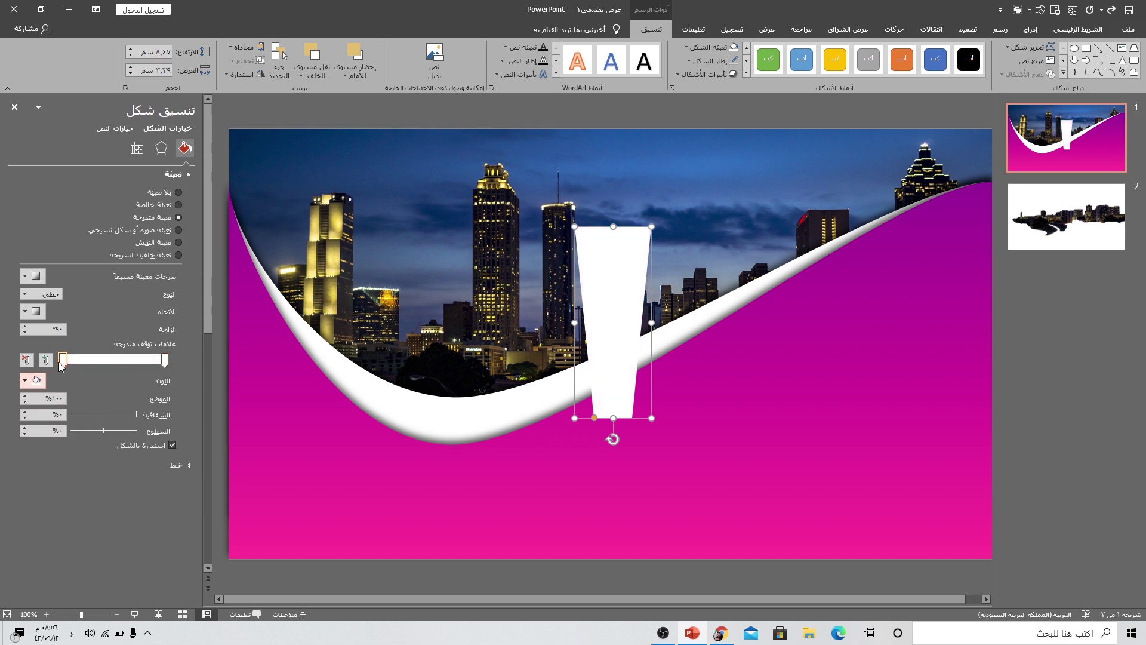
left_click_drag(137, 414, 66, 414)
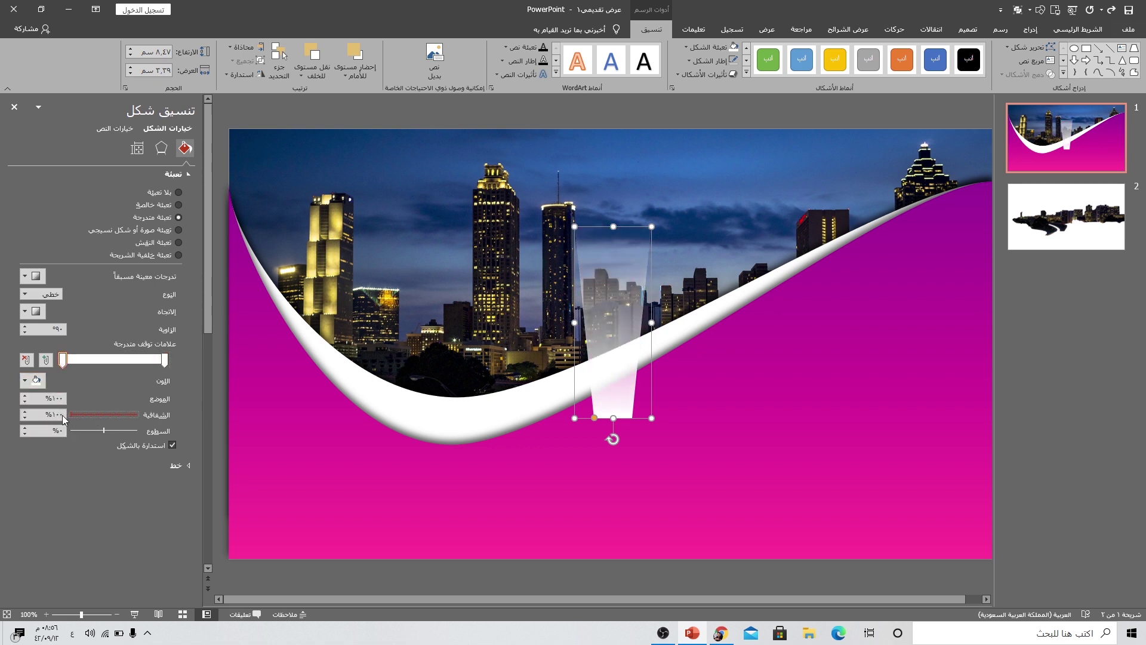
left_click(164, 362)
left_click_drag(134, 417, 109, 418)
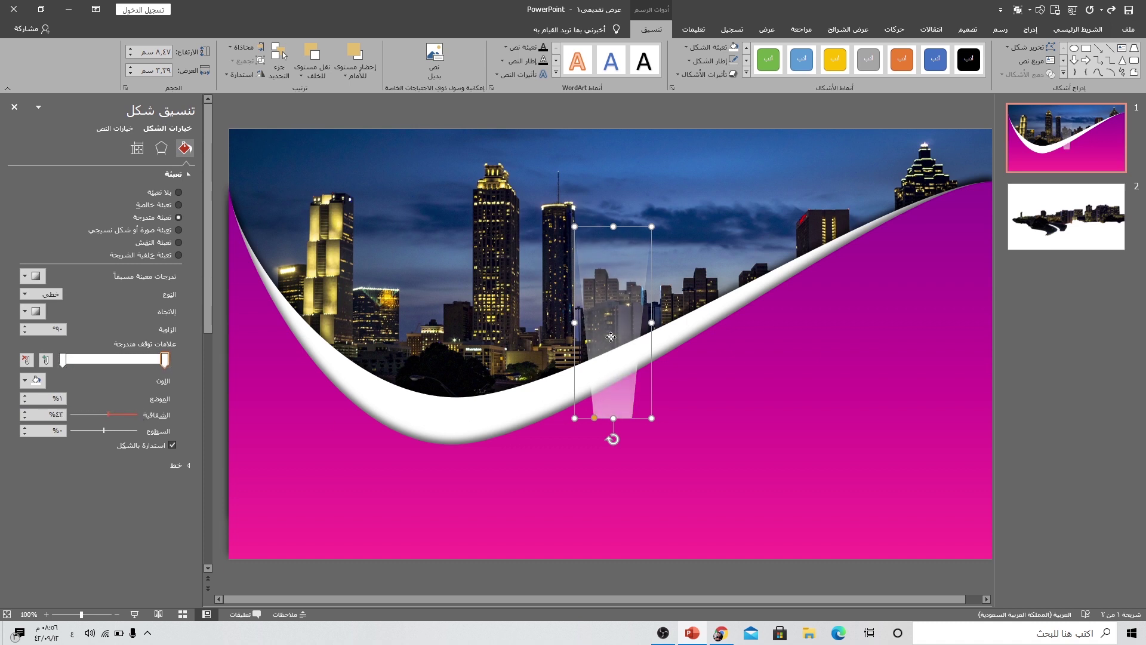
mouse_move(611, 352)
left_mouse_down()
mouse_move(614, 299)
mouse_move(800, 466)
mouse_move(770, 432)
mouse_move(482, 268)
left_mouse_up()
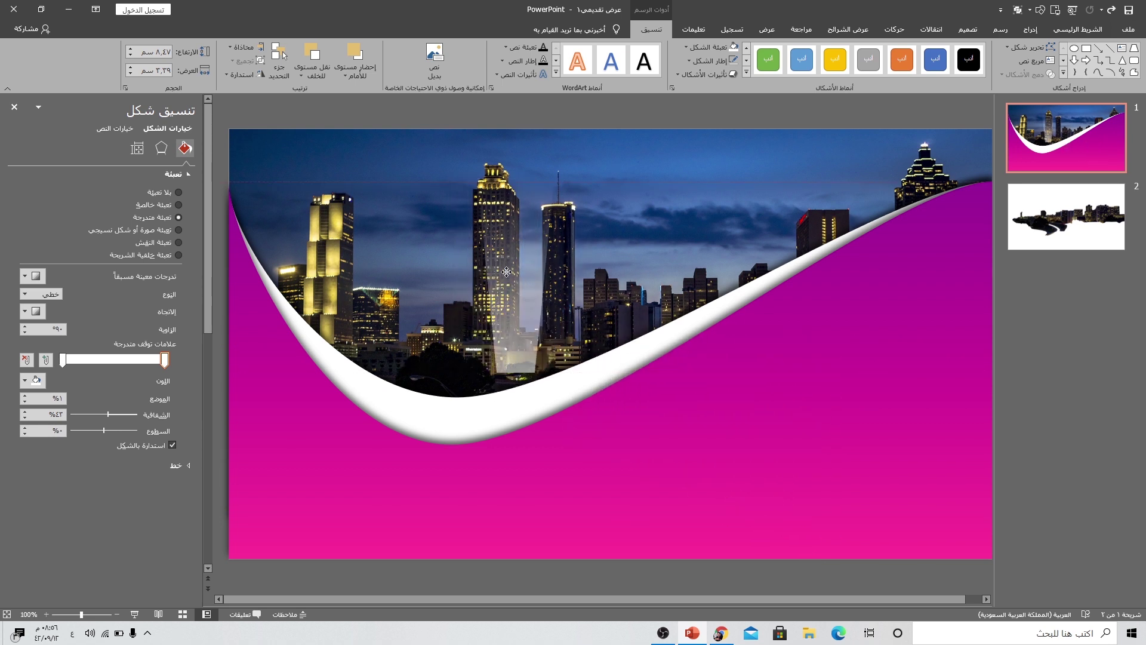
Step: Place the light beam on the lower-right magenta wave and tilt it slightly
left_click_drag(482, 269, 791, 424)
left_click_drag(798, 424, 792, 422)
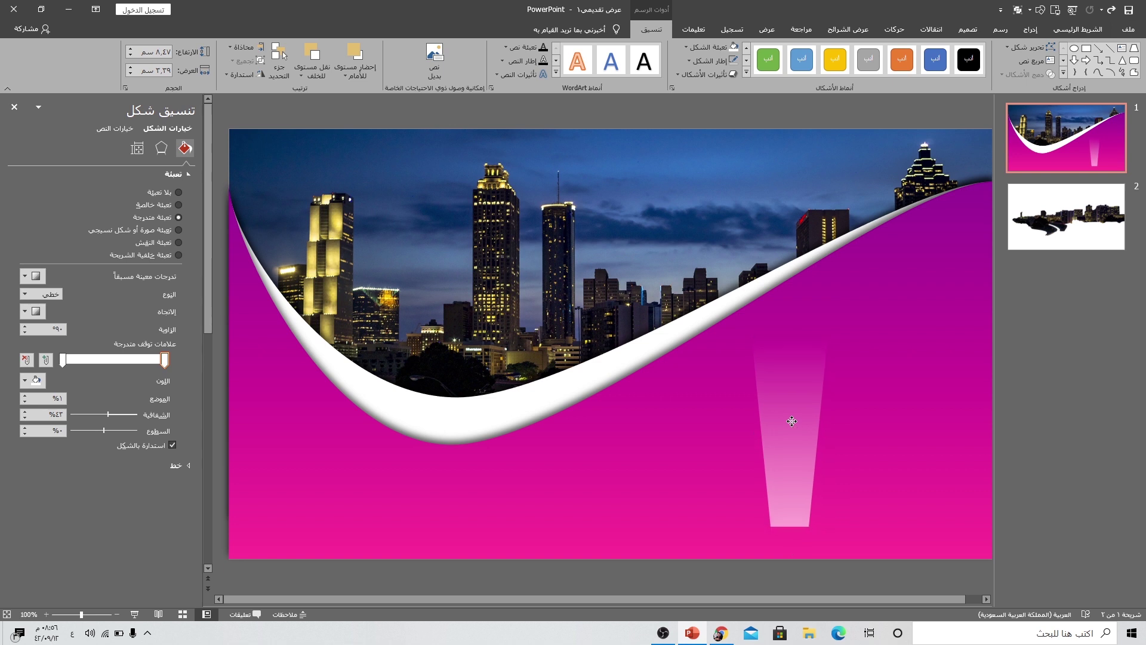
mouse_move(789, 548)
left_mouse_down()
mouse_move(806, 541)
mouse_move(789, 547)
left_mouse_up()
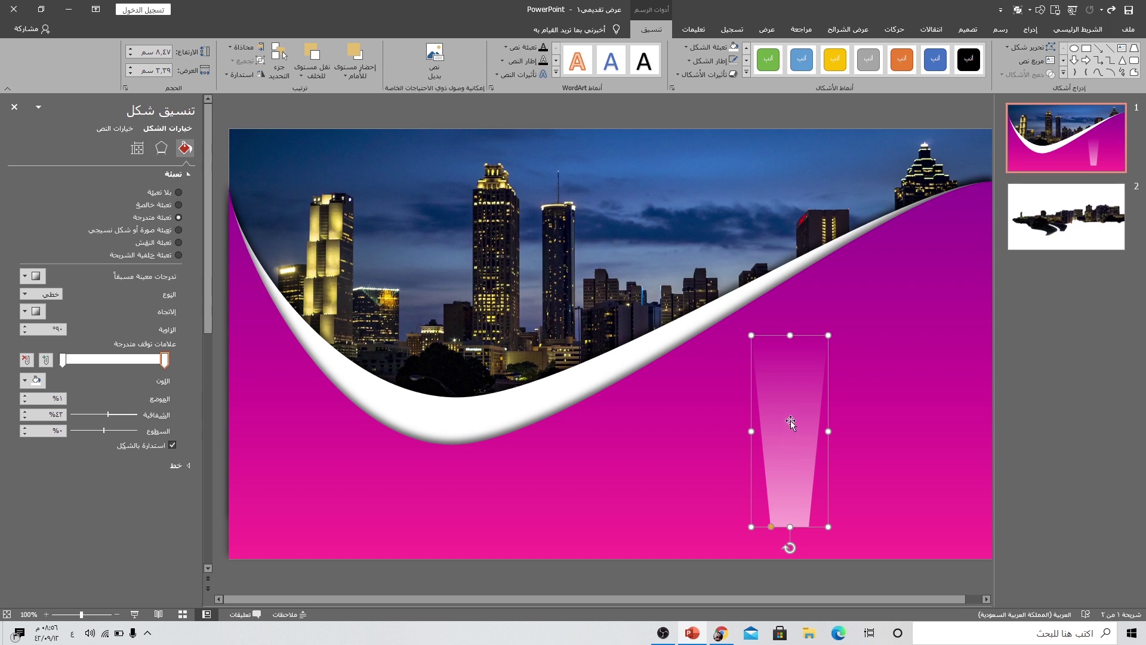
Step: Apply the Spin emphasis animation to the light beam
left_click(895, 30)
left_click(317, 73)
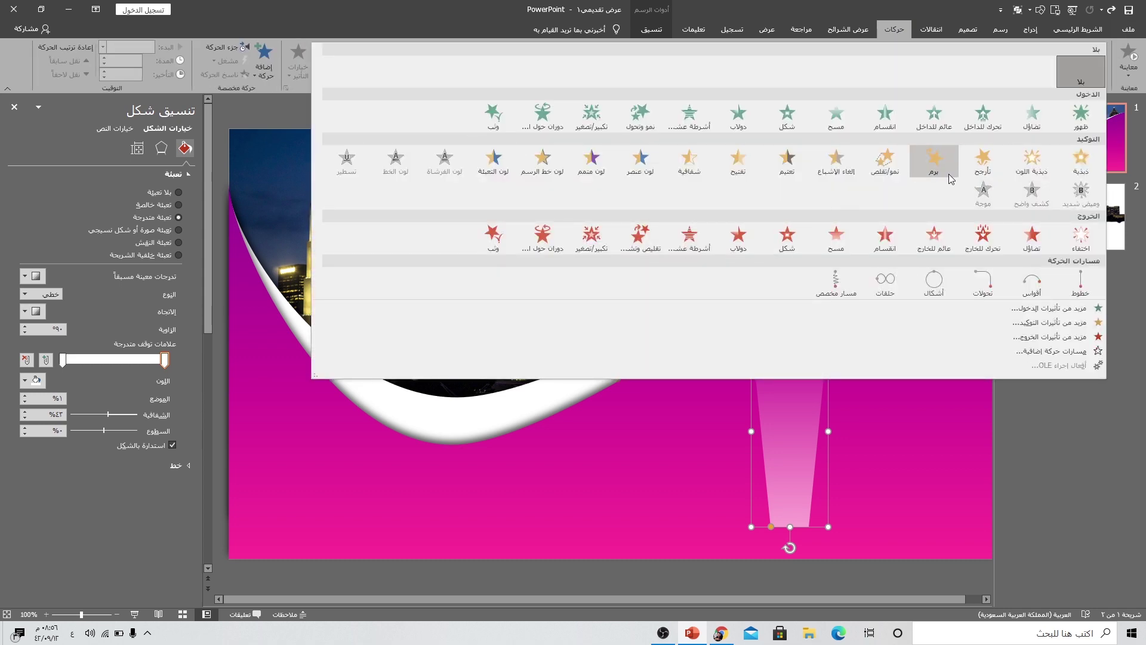
left_click(934, 158)
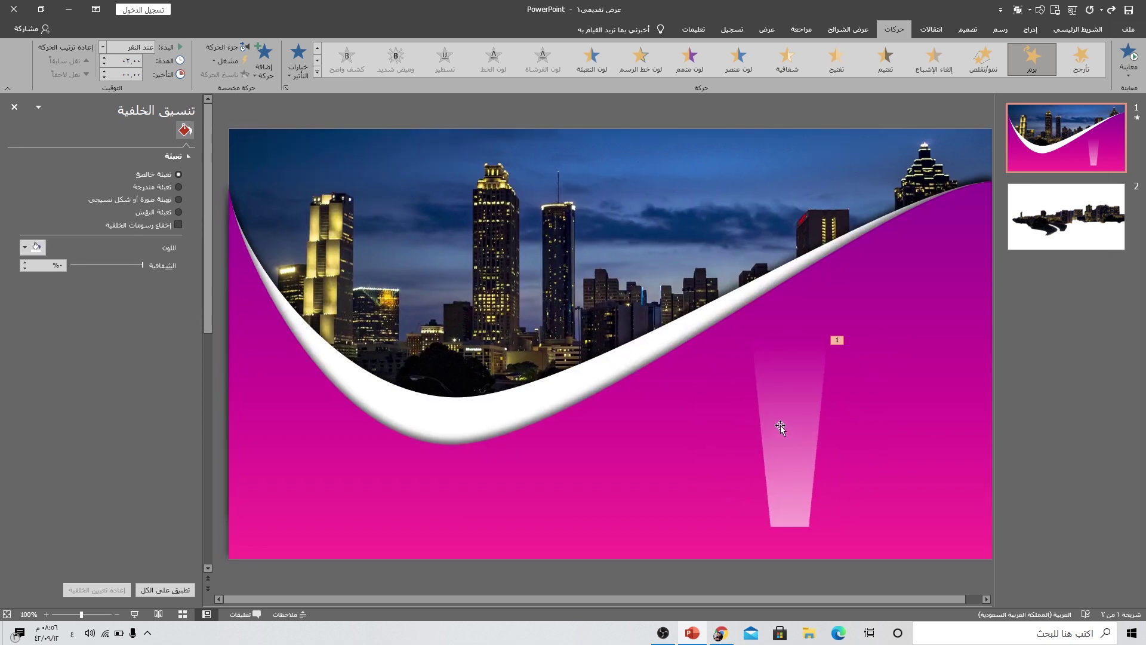
Step: Raise the beam across the white curve and Ctrl-drag a copy beside it
left_click(780, 425)
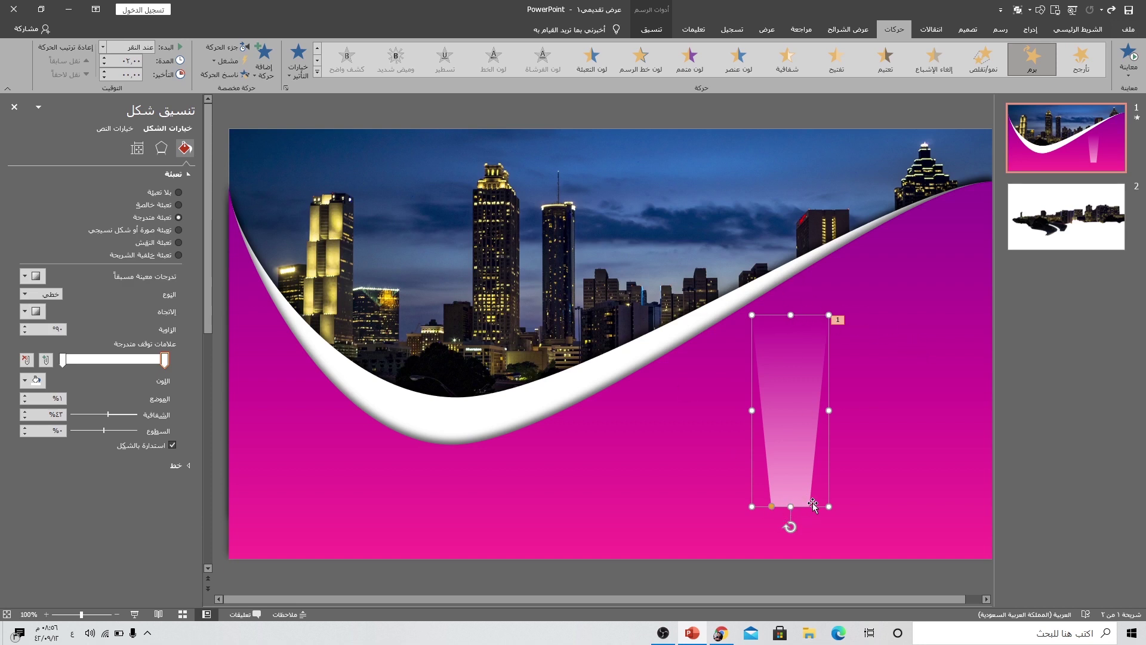
left_click_drag(797, 491, 804, 457)
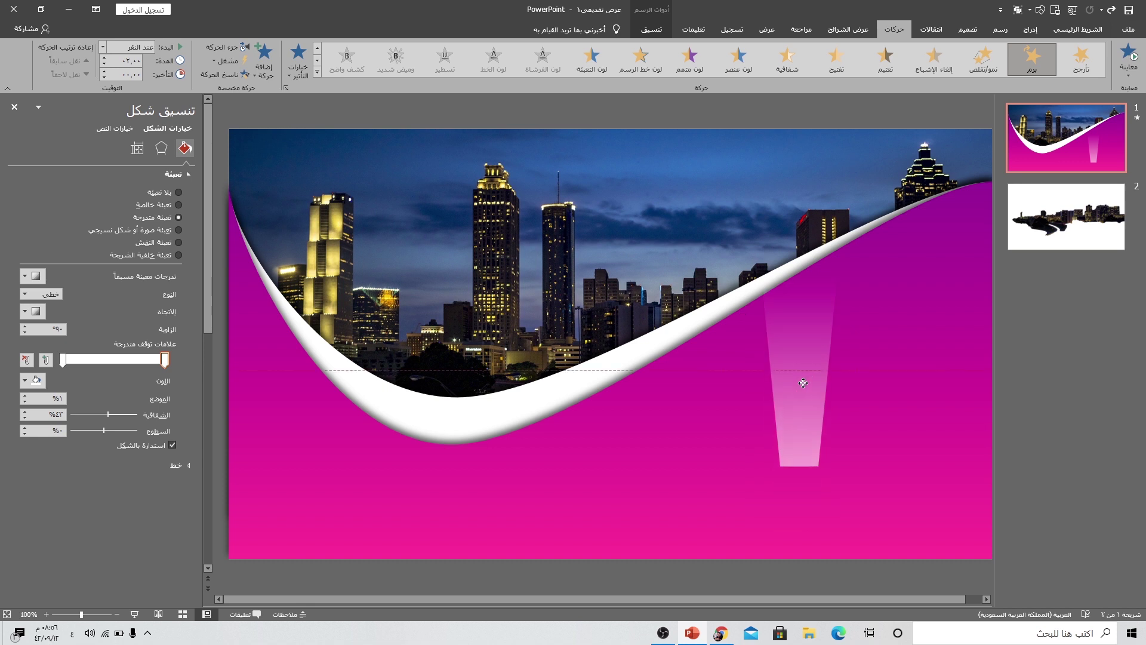
left_click_drag(794, 371, 793, 341)
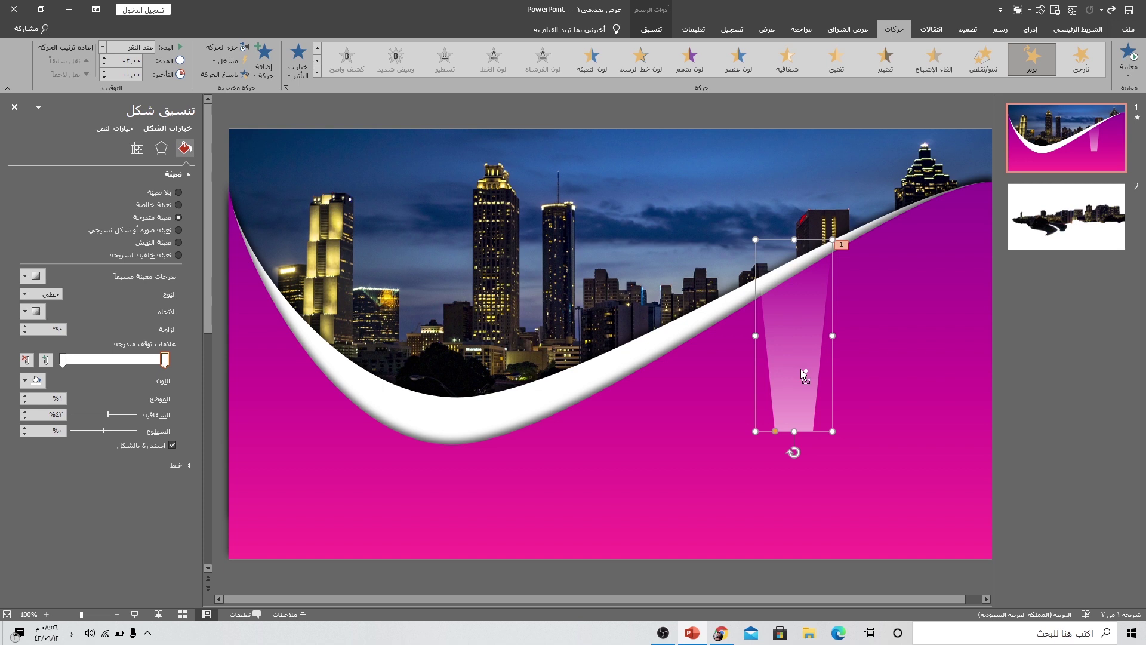
left_click_drag(800, 369, 877, 403)
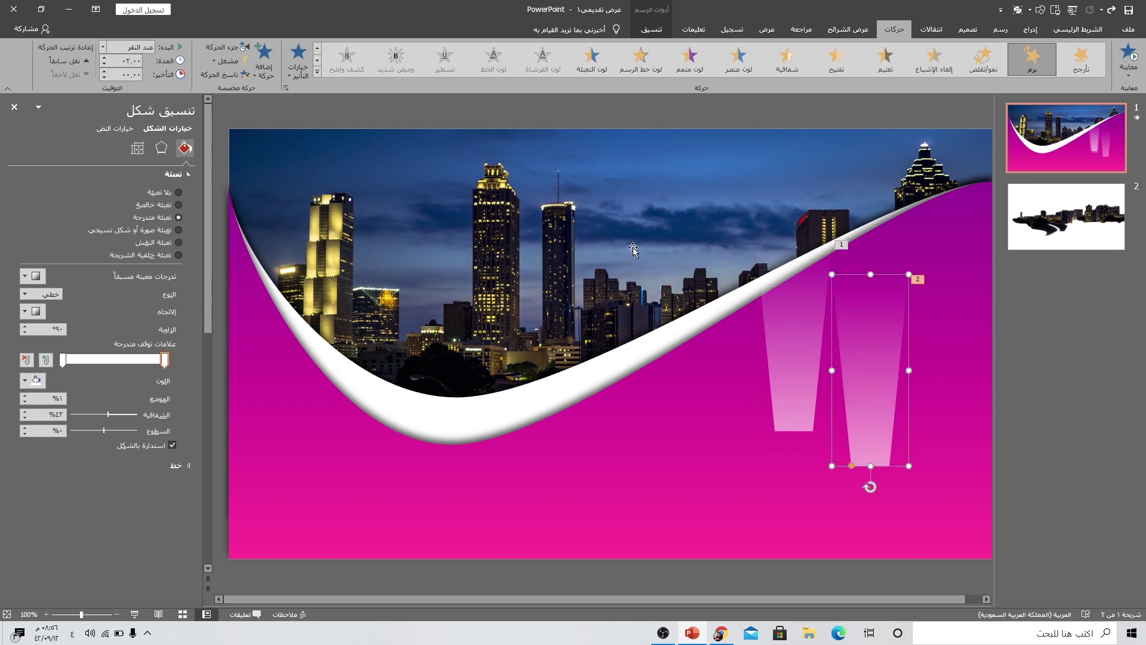
Step: Flip the beam copy vertically, place it below the beam and make it 100% transparent
left_click(656, 29)
left_click(238, 75)
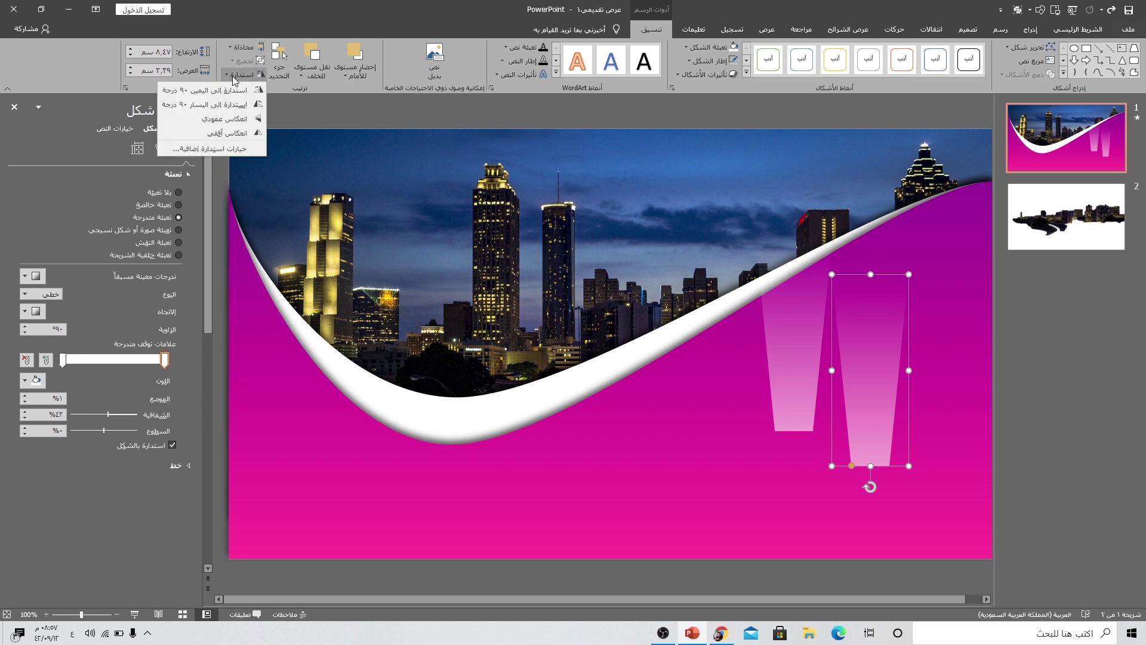
left_click(224, 119)
mouse_move(881, 290)
left_mouse_down()
mouse_move(806, 439)
mouse_move(794, 435)
left_mouse_up()
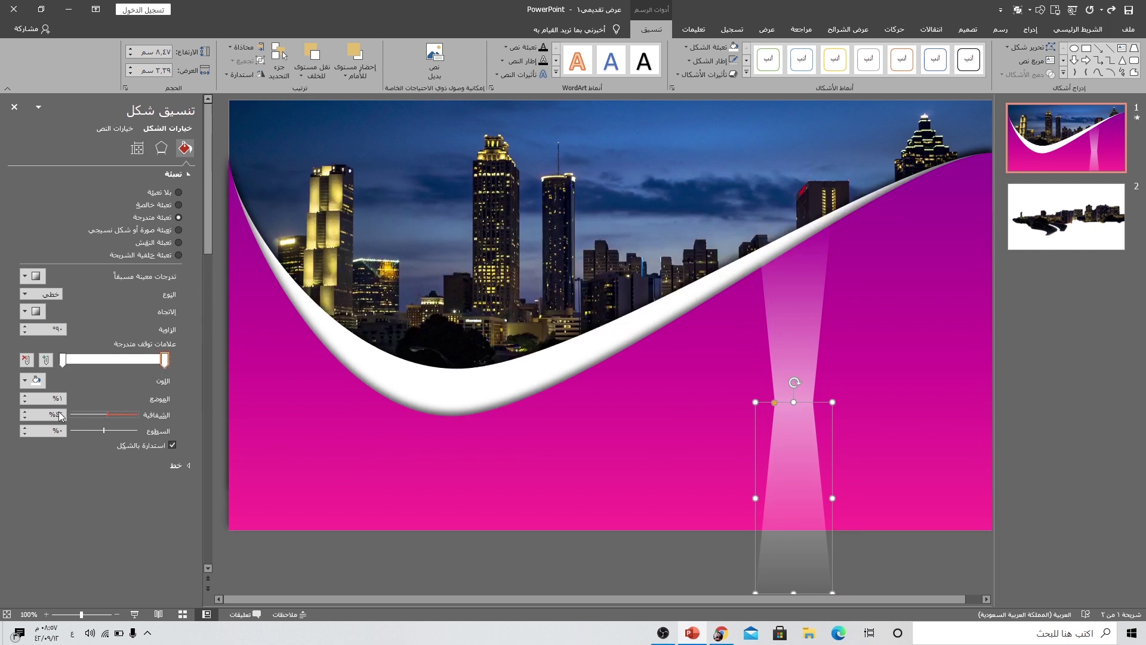
left_click_drag(109, 420, 56, 410)
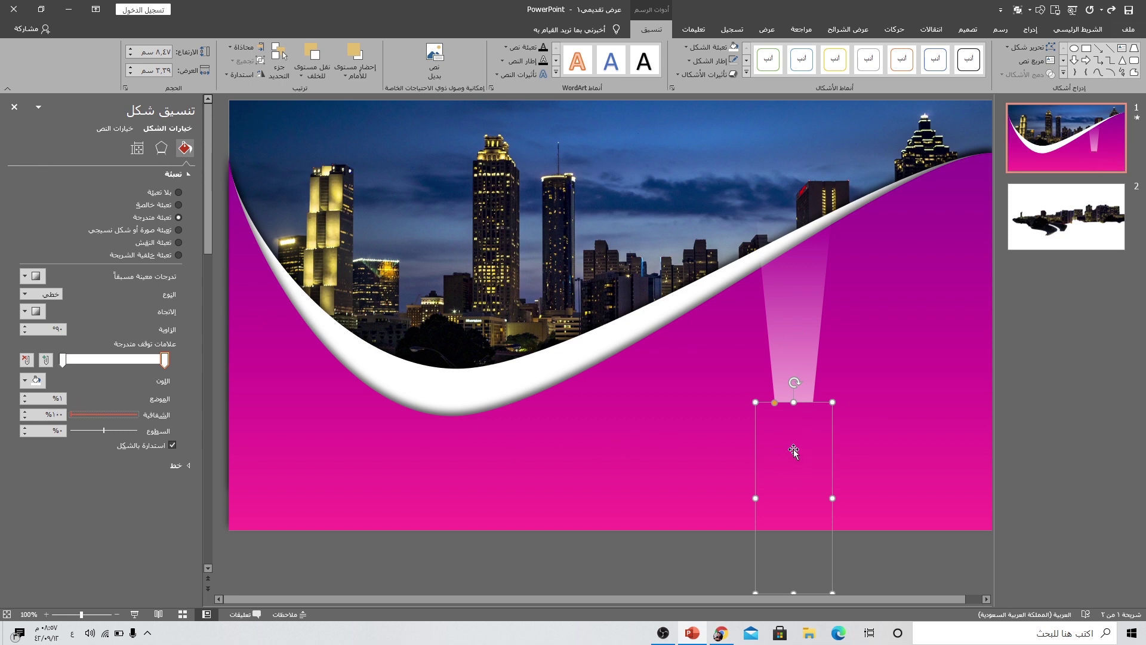
Step: Group both beam shapes, then rotate and tilt the group over the central tower
left_click(806, 357, "shift")
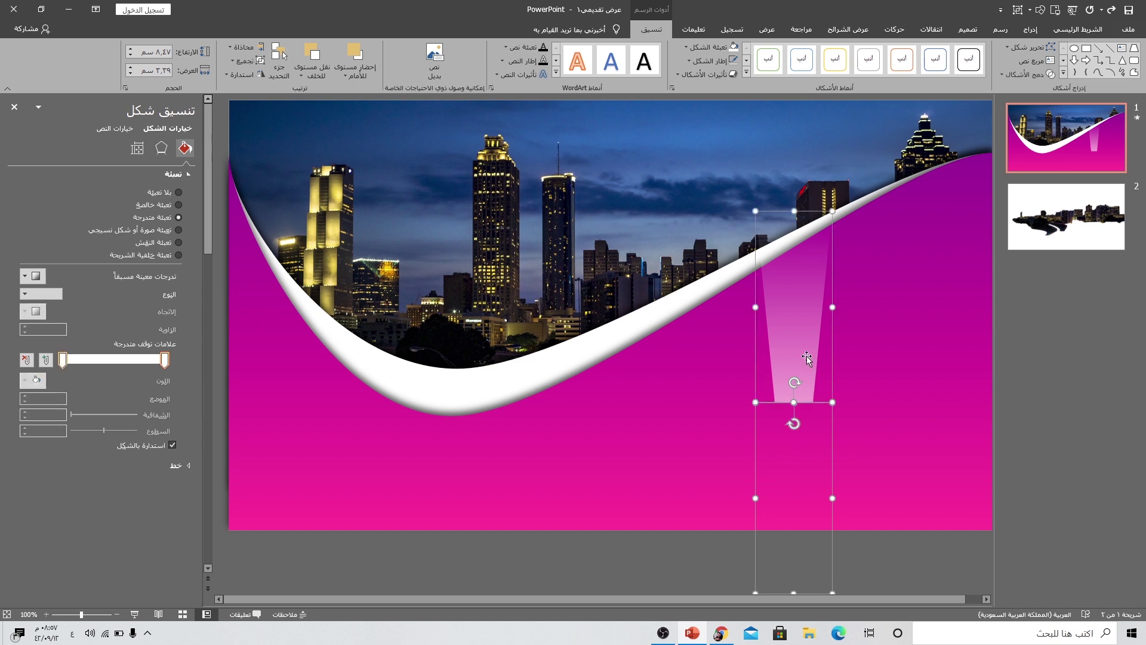
key("ctrl+g")
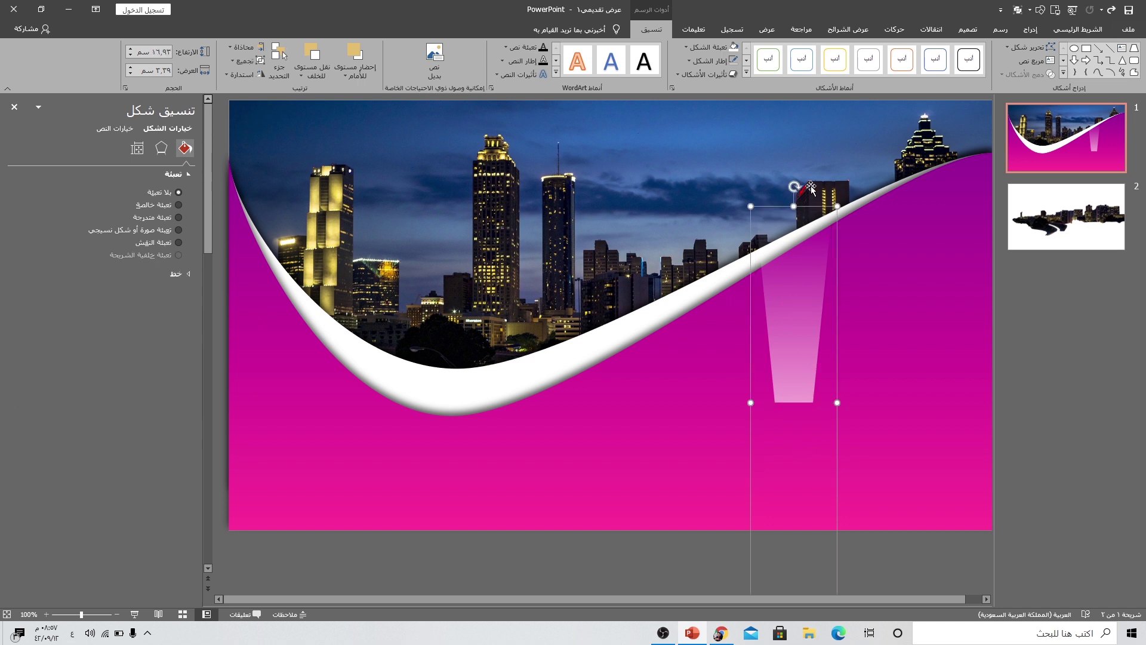
mouse_move(794, 186)
left_mouse_down()
mouse_move(906, 208)
mouse_move(794, 189)
left_mouse_up()
left_click_drag(804, 340, 513, 263)
scroll(520, 251, "up", 1)
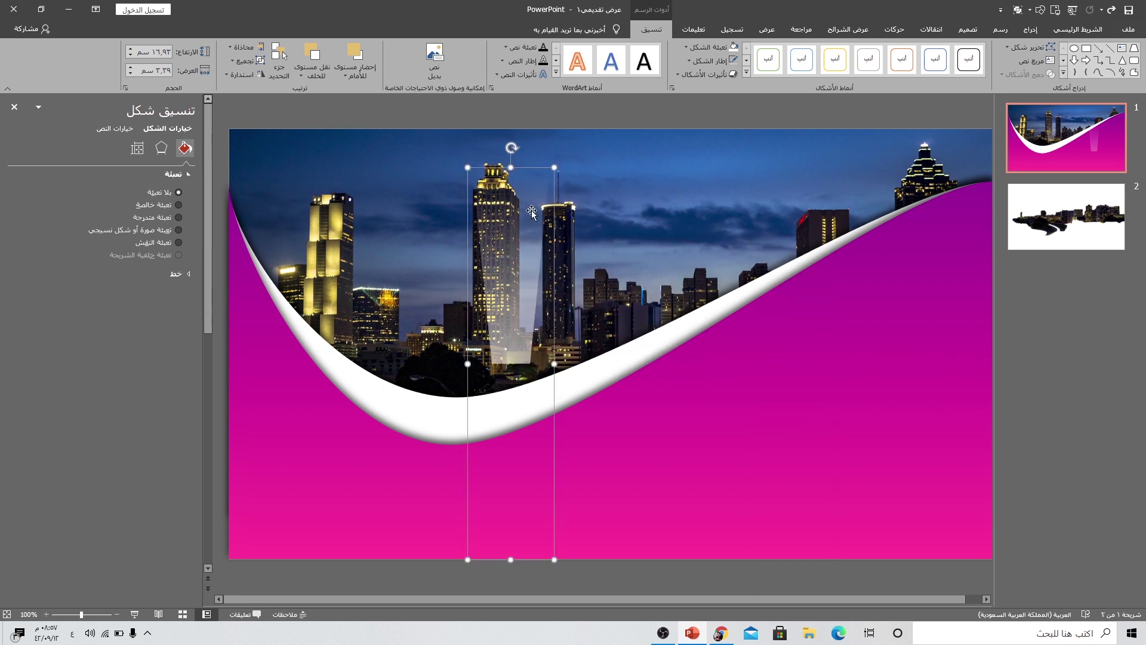
mouse_move(511, 144)
left_mouse_down()
mouse_move(420, 139)
mouse_move(536, 149)
left_mouse_up()
Step: Apply Spin to the beam group with a 45° clockwise amount and Auto-reverse
left_click(894, 29)
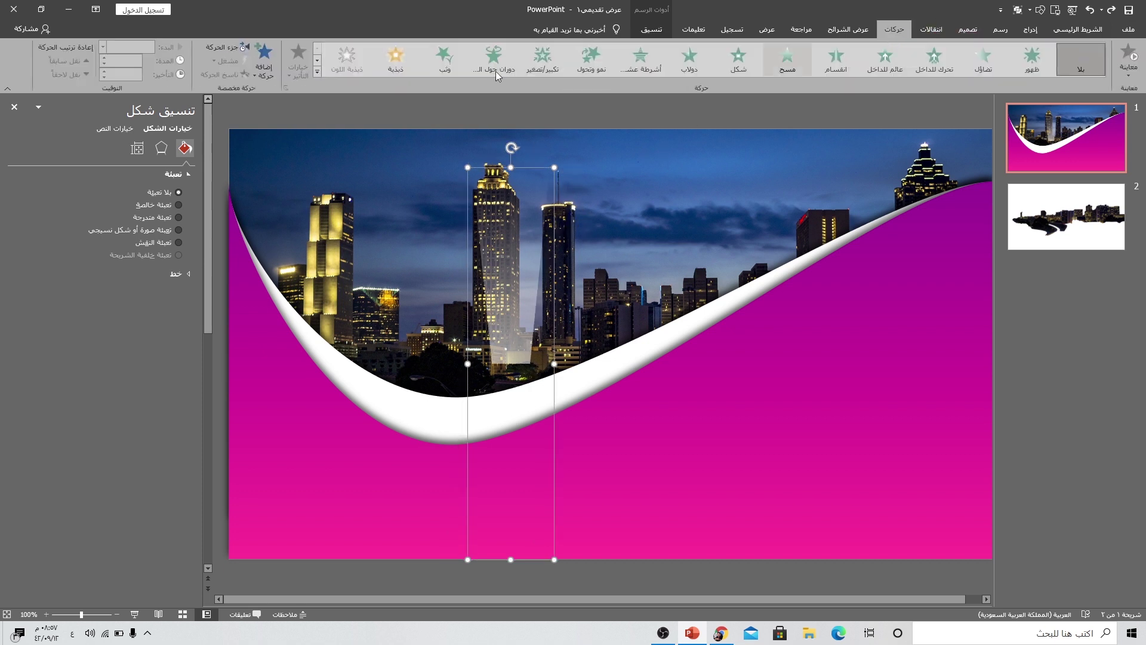
left_click(317, 73)
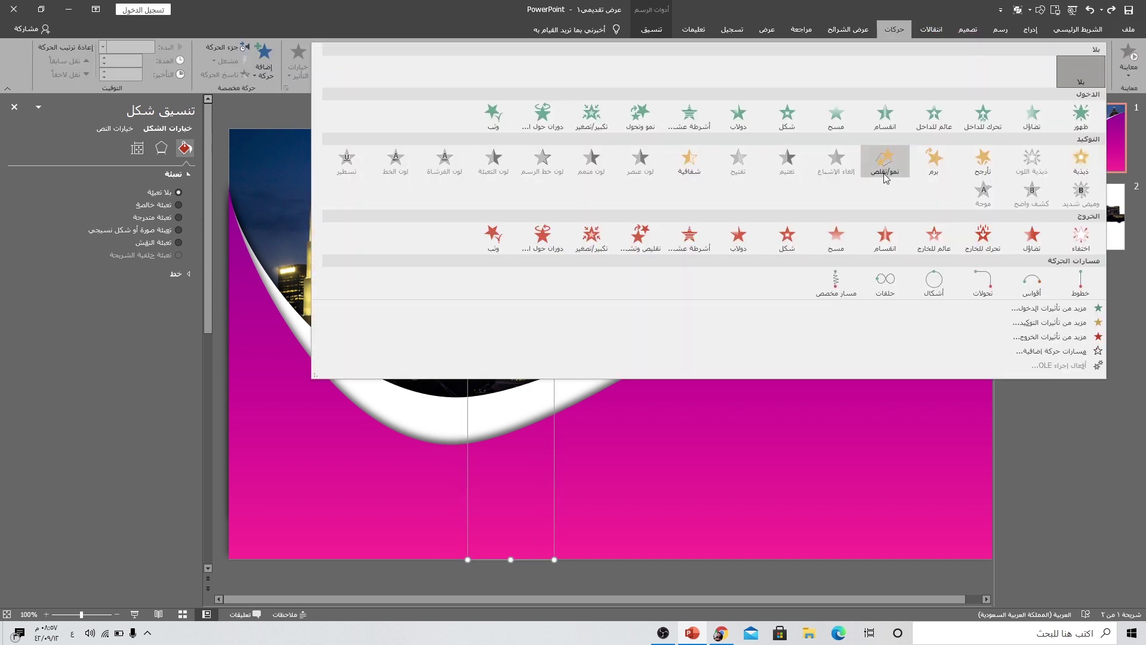
left_click(924, 172)
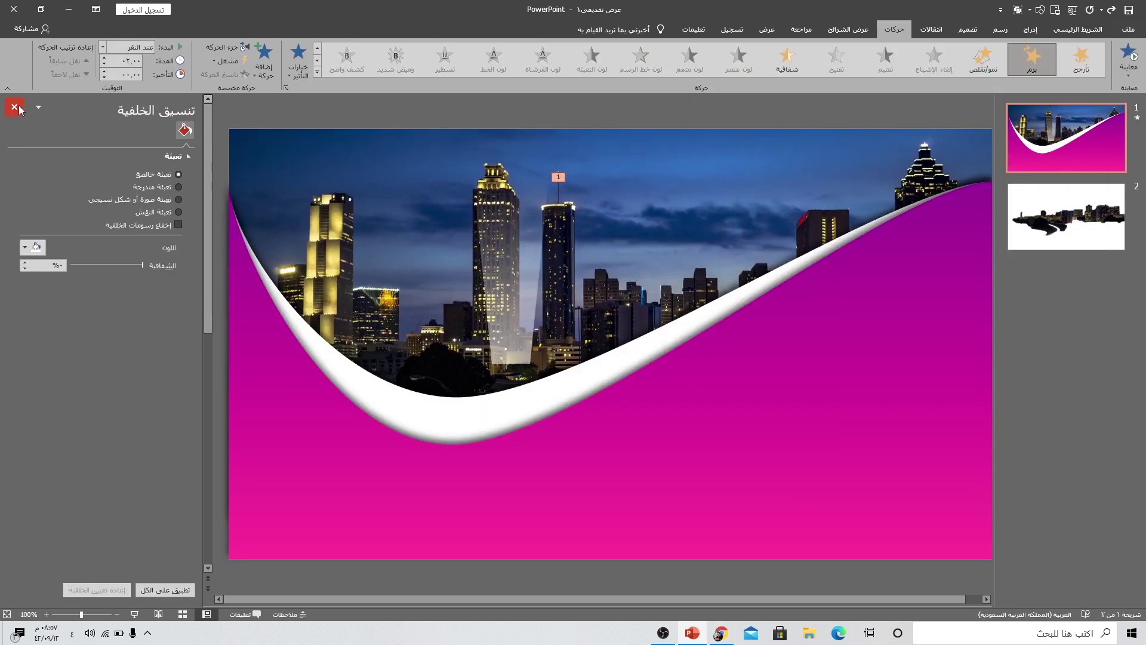
left_click(220, 48)
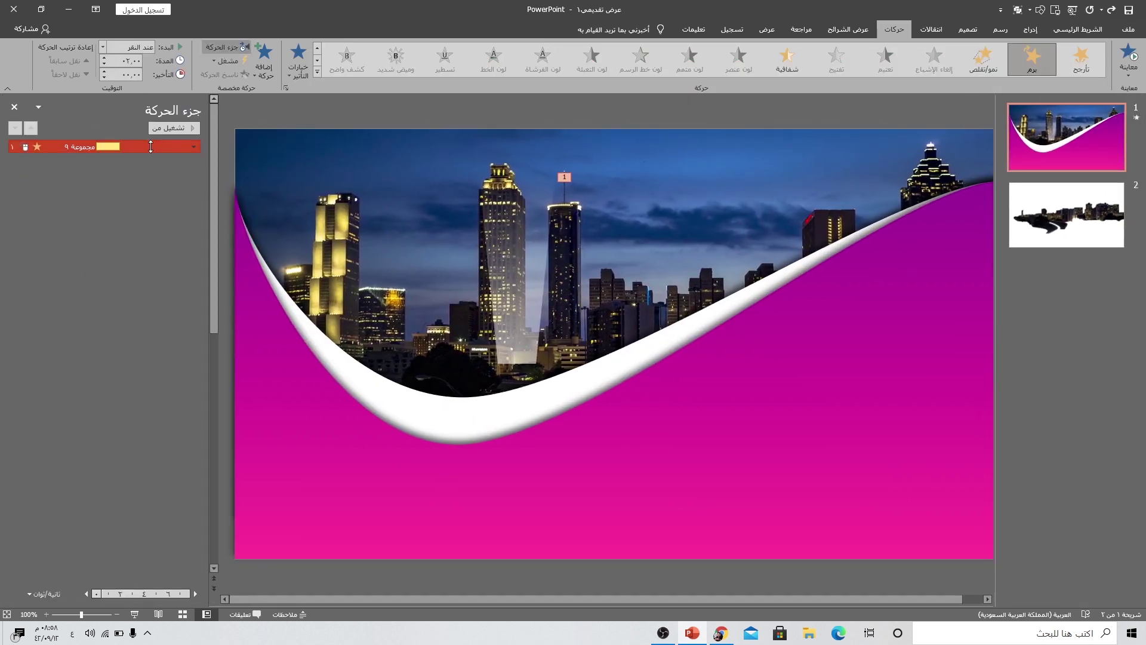
double_click(152, 145)
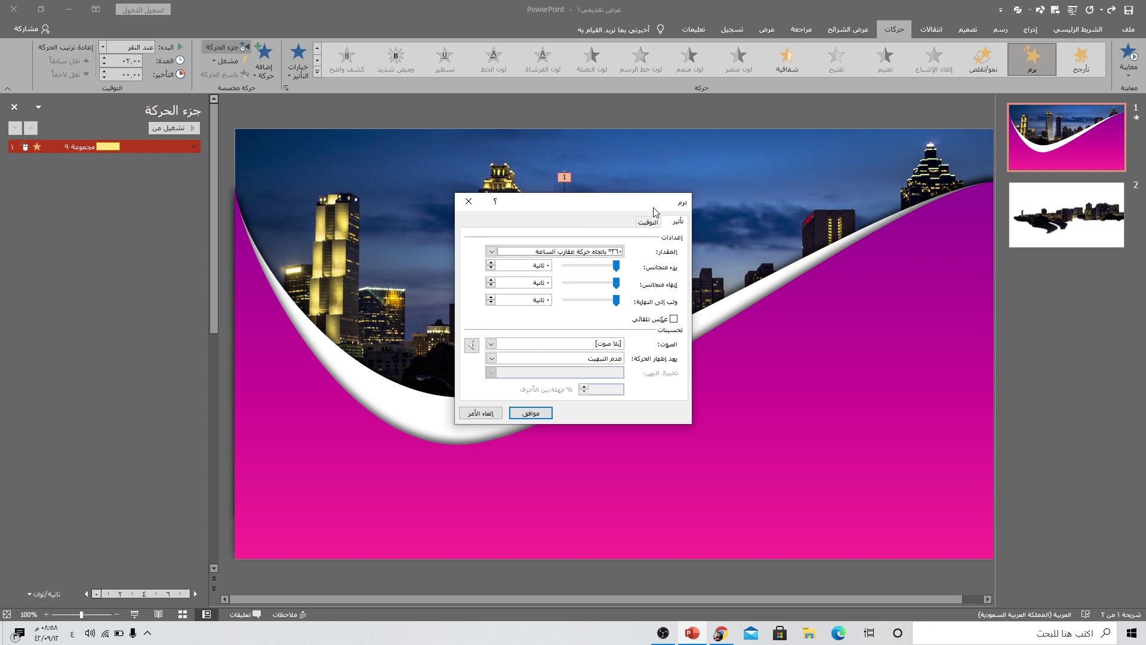
left_click_drag(654, 208, 241, 200)
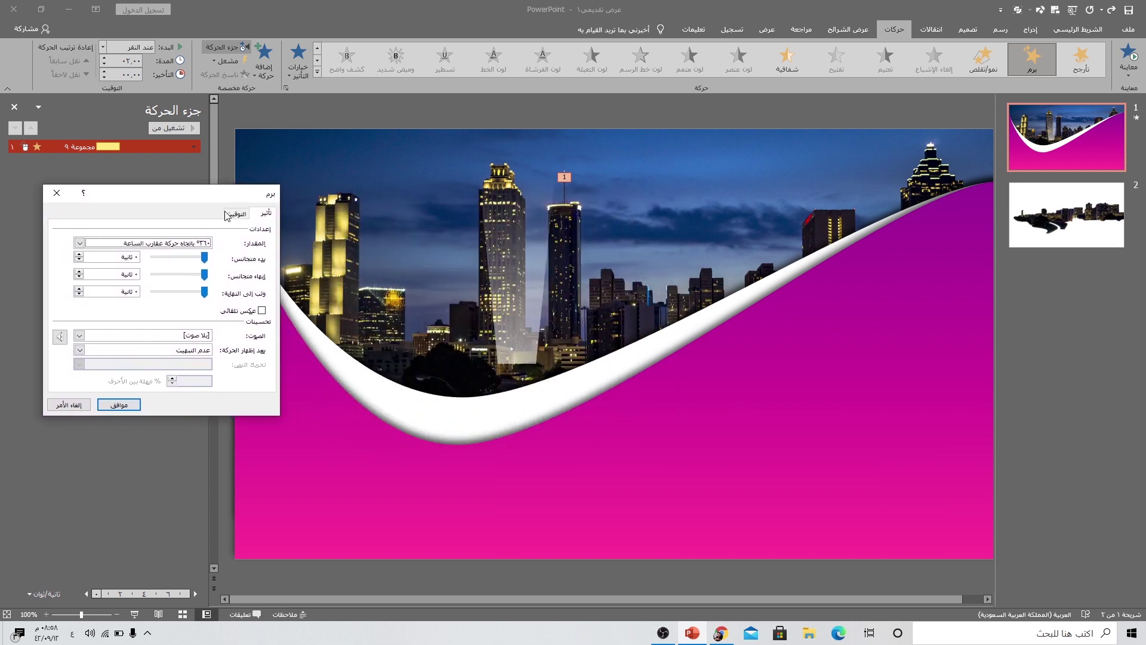
left_click(186, 246)
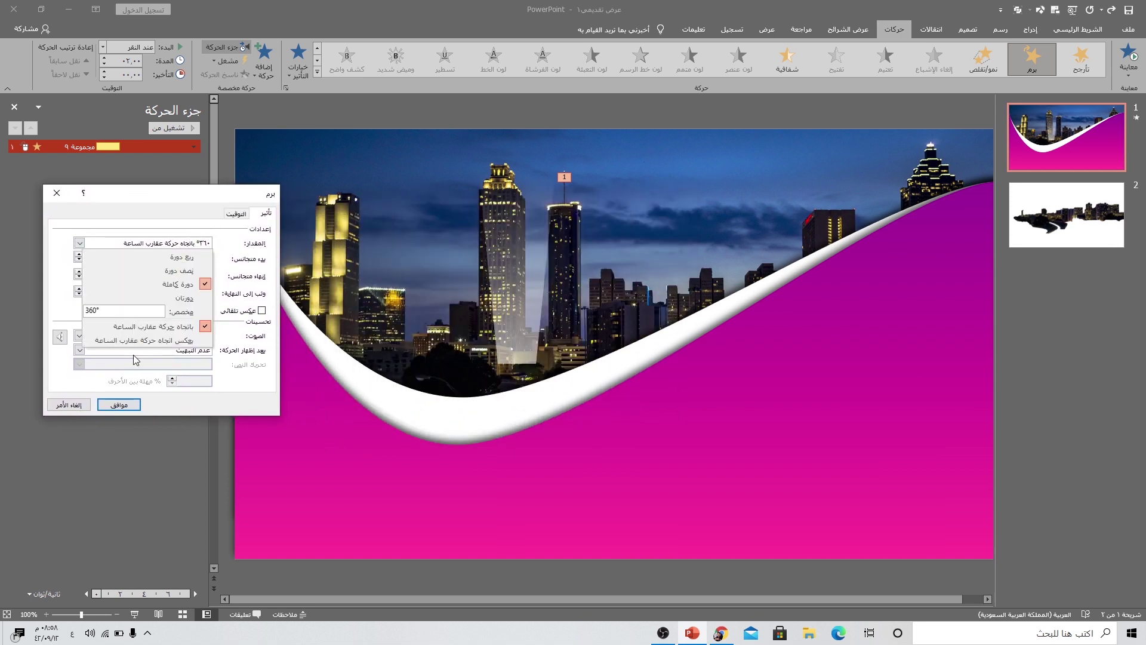
left_click(101, 311)
type("٤٥")
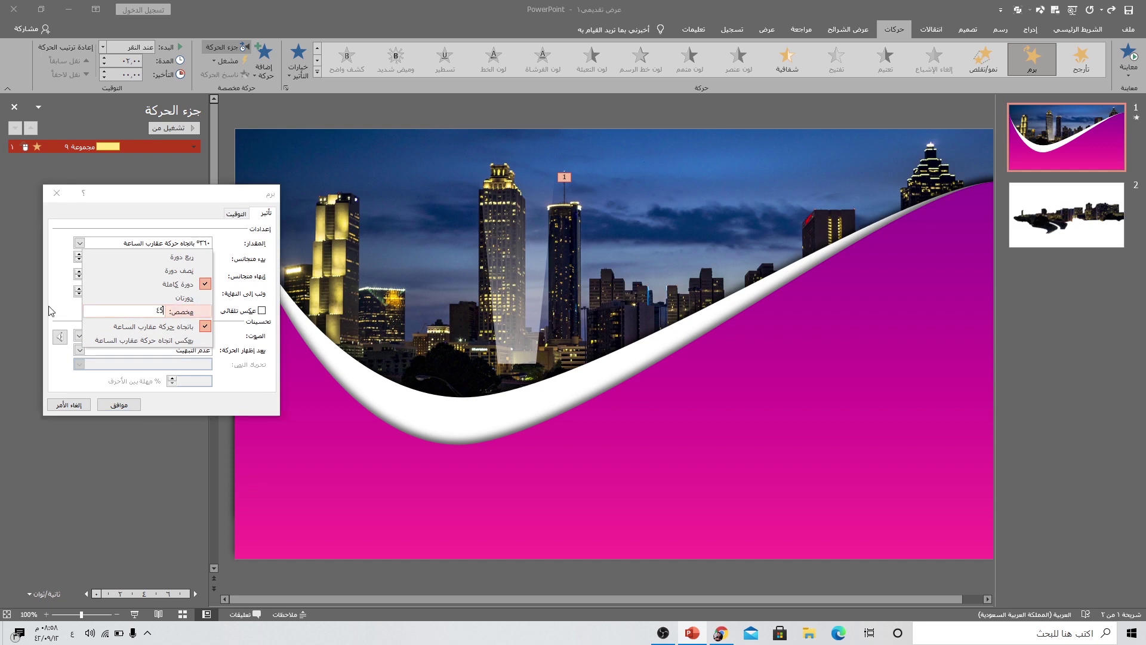
key("Return")
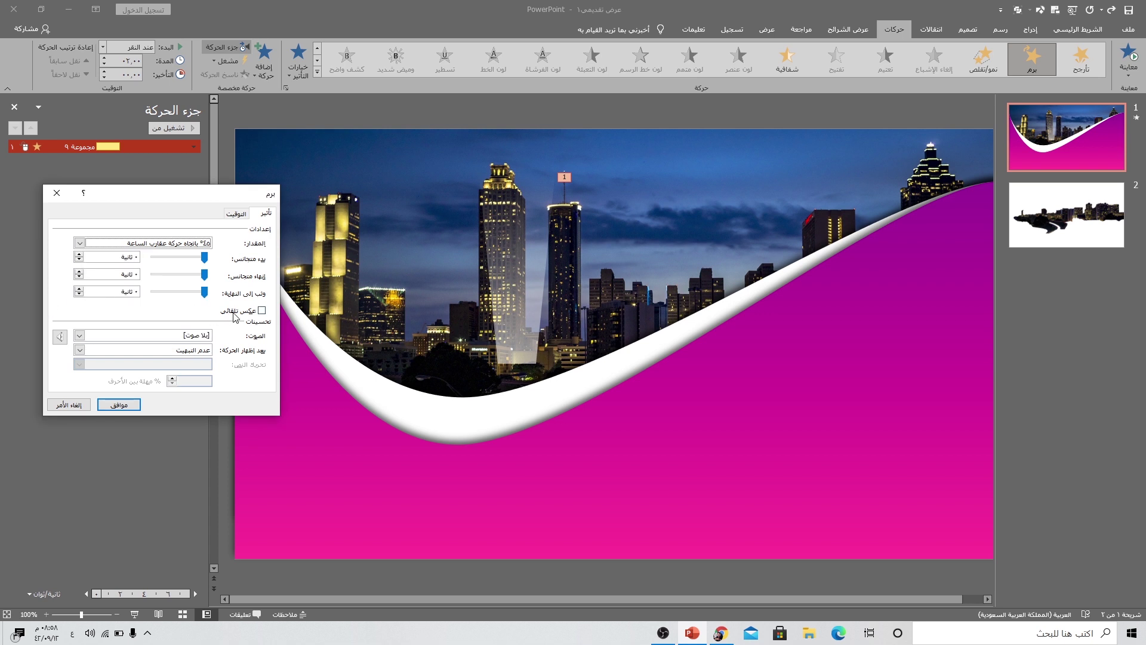
left_click(235, 312)
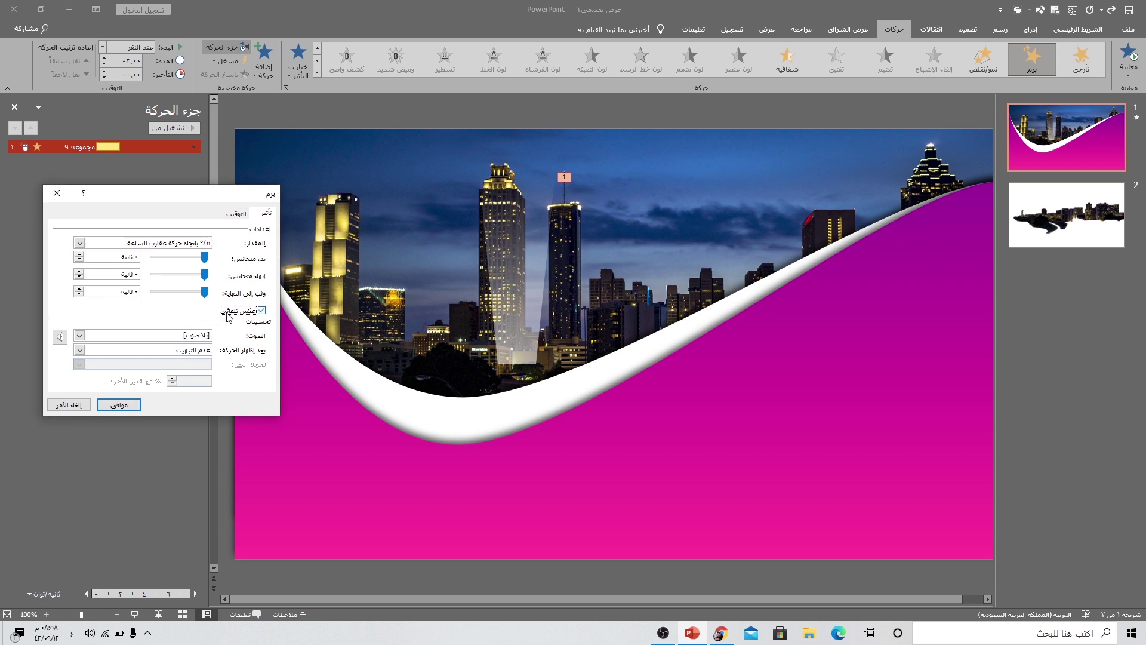
Step: Set the Spin timing to 3 seconds (Slow), repeating until the end of the slide
left_click(236, 214)
left_click(162, 259)
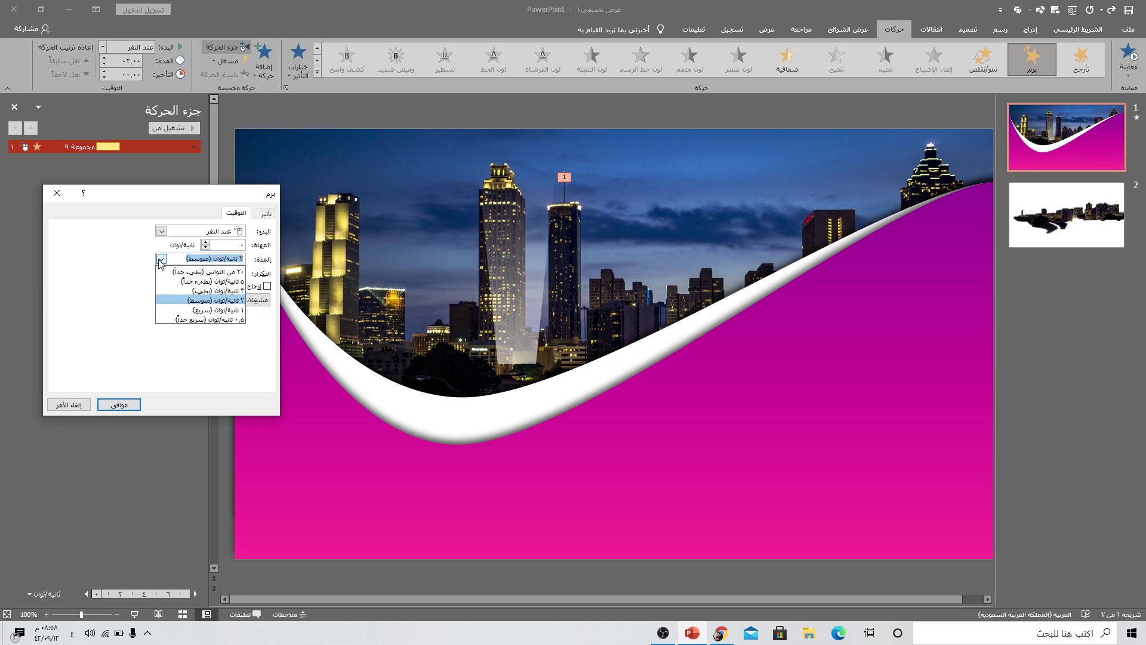
left_click(174, 290)
left_click(161, 273)
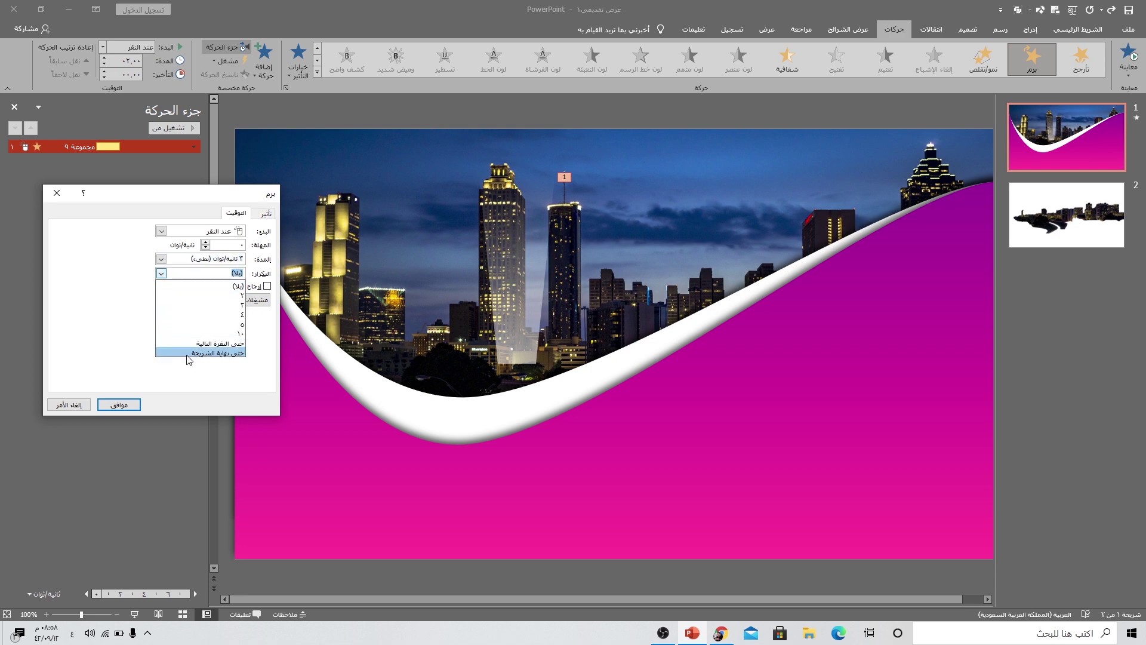
left_click(186, 358)
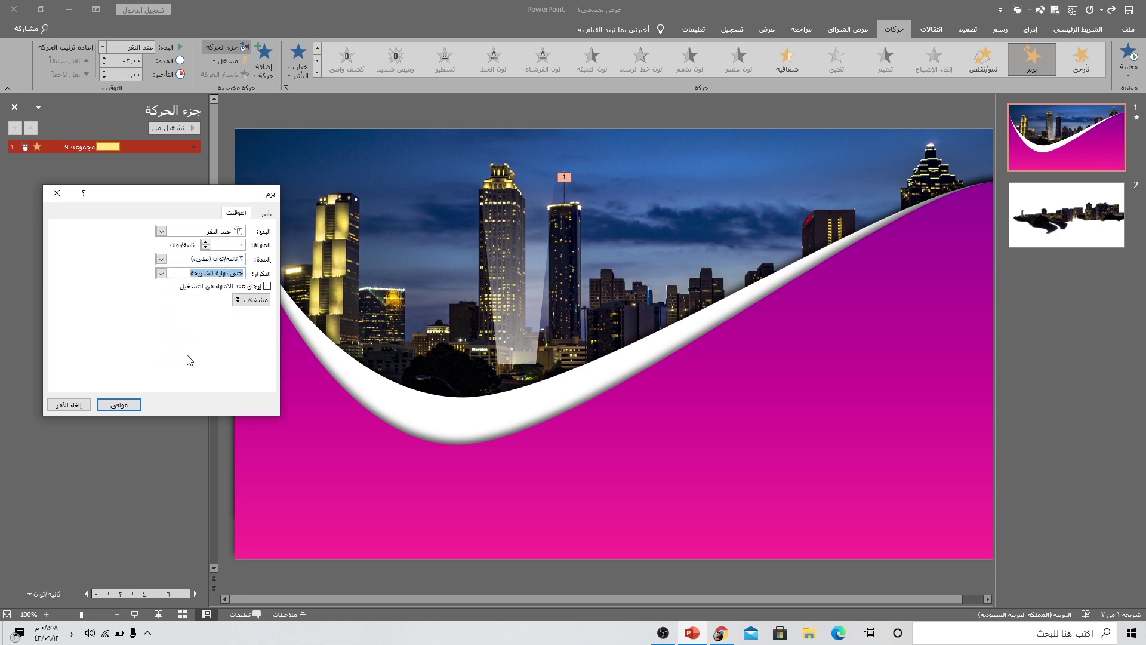
left_click(119, 404)
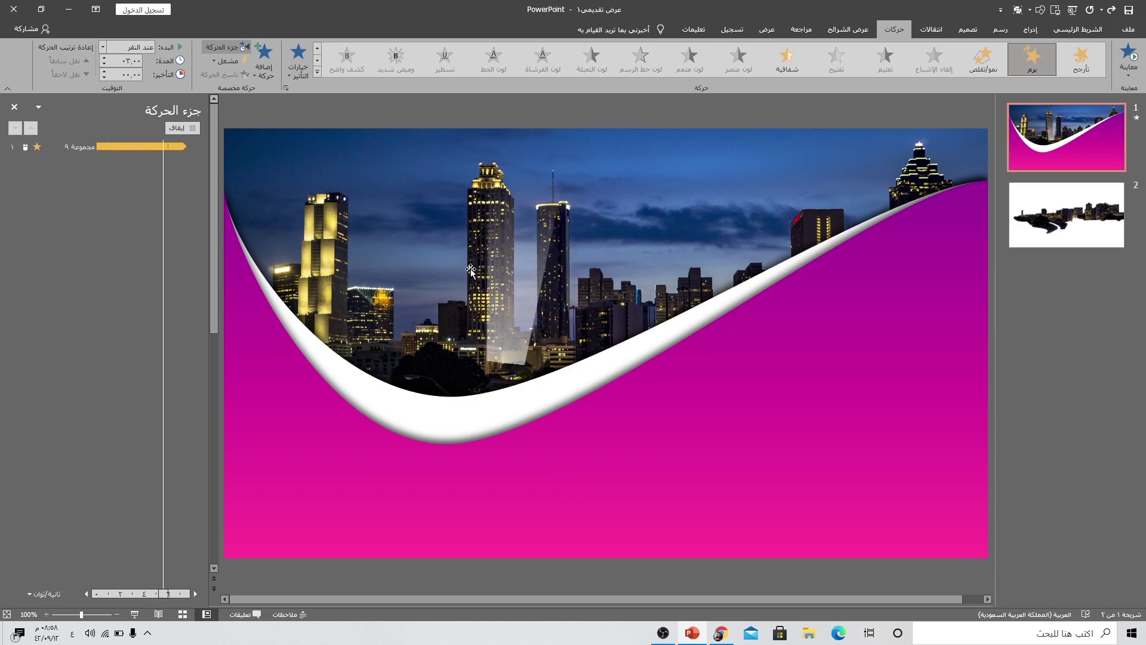
Step: Duplicate the animated beam group, move the copy left and preview both animations
key("ctrl+d")
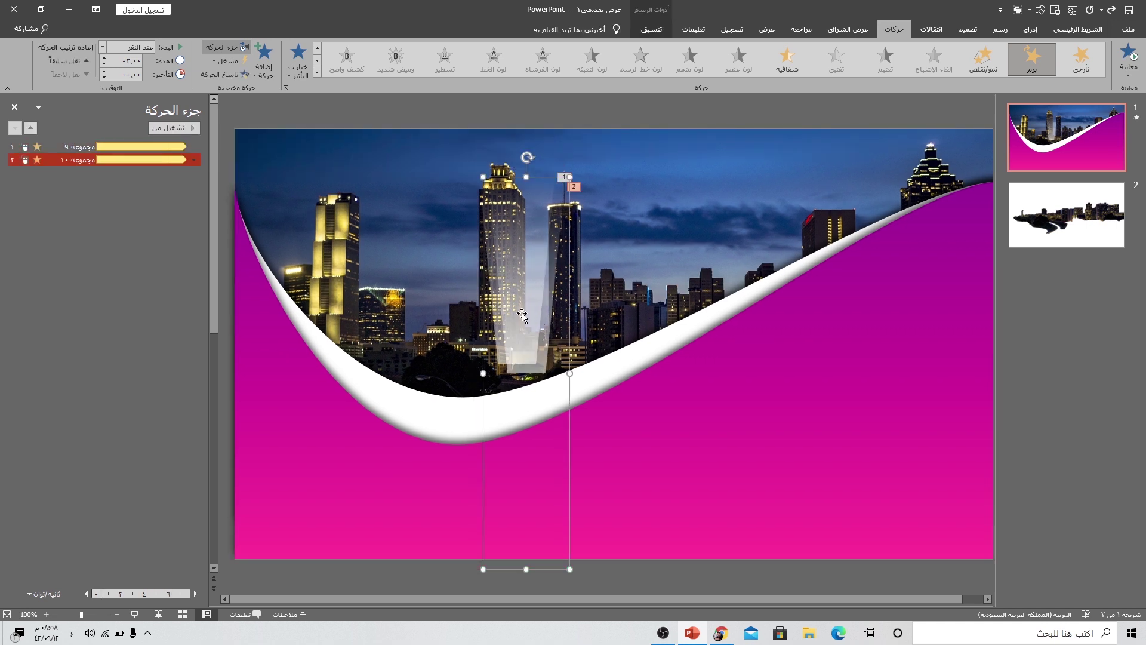
left_click_drag(524, 311, 416, 296)
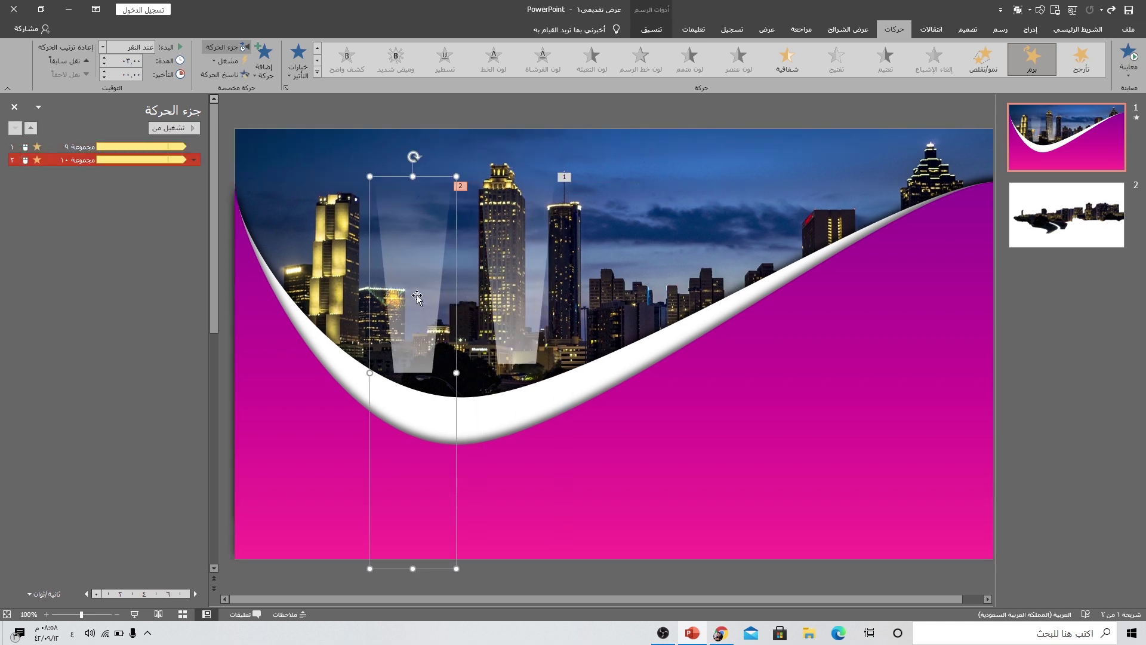
left_click_drag(591, 299, 438, 324)
left_click(27, 228)
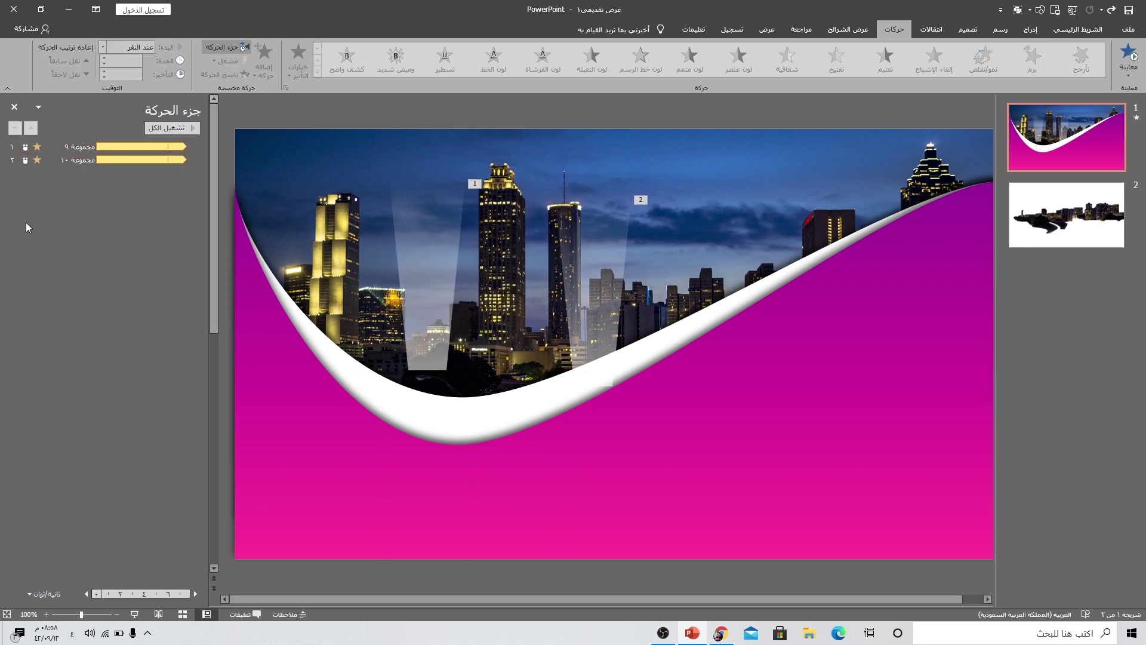
left_click(141, 146)
left_click(178, 127)
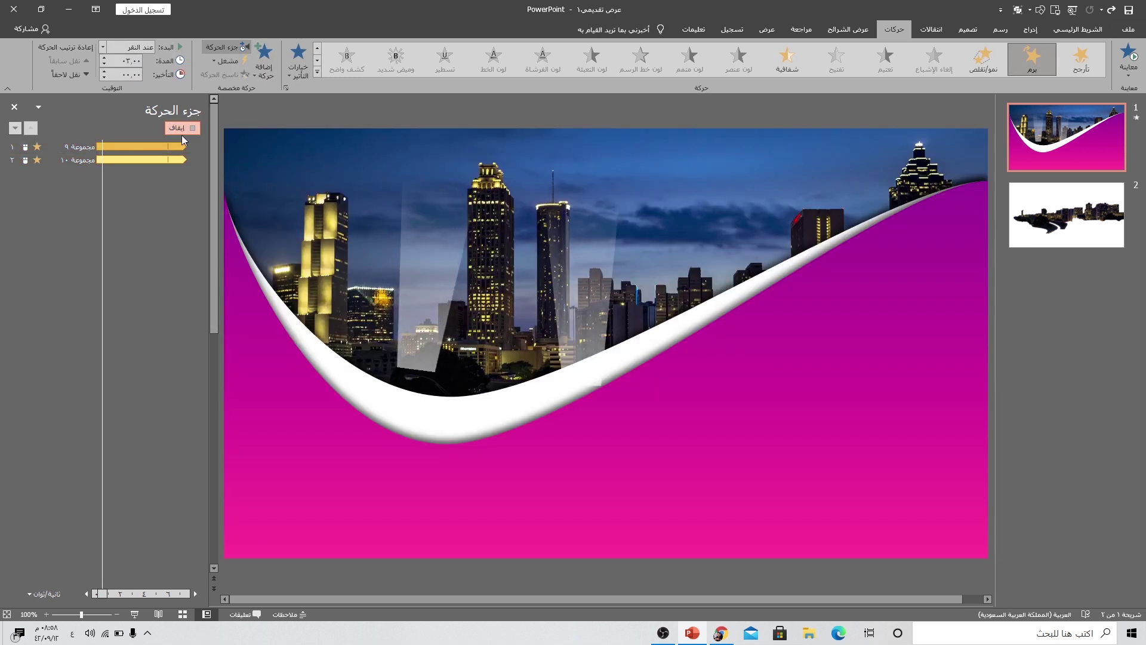
Step: Change the copied beam's Spin amount to 45° counter-clockwise
left_click(593, 287)
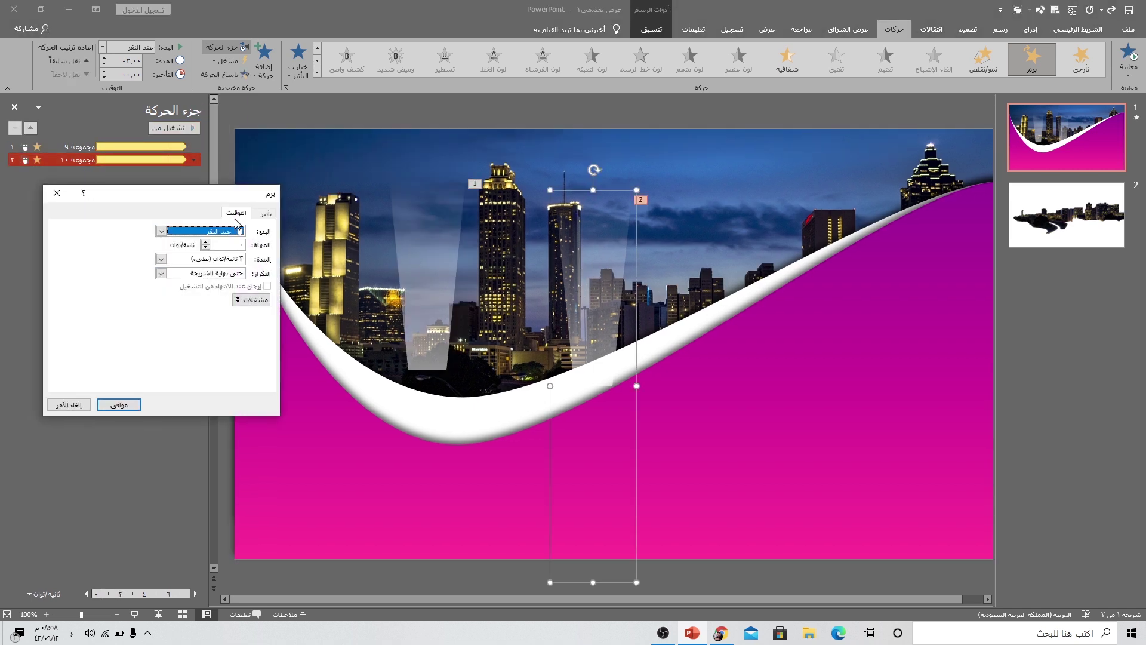
left_click(260, 213)
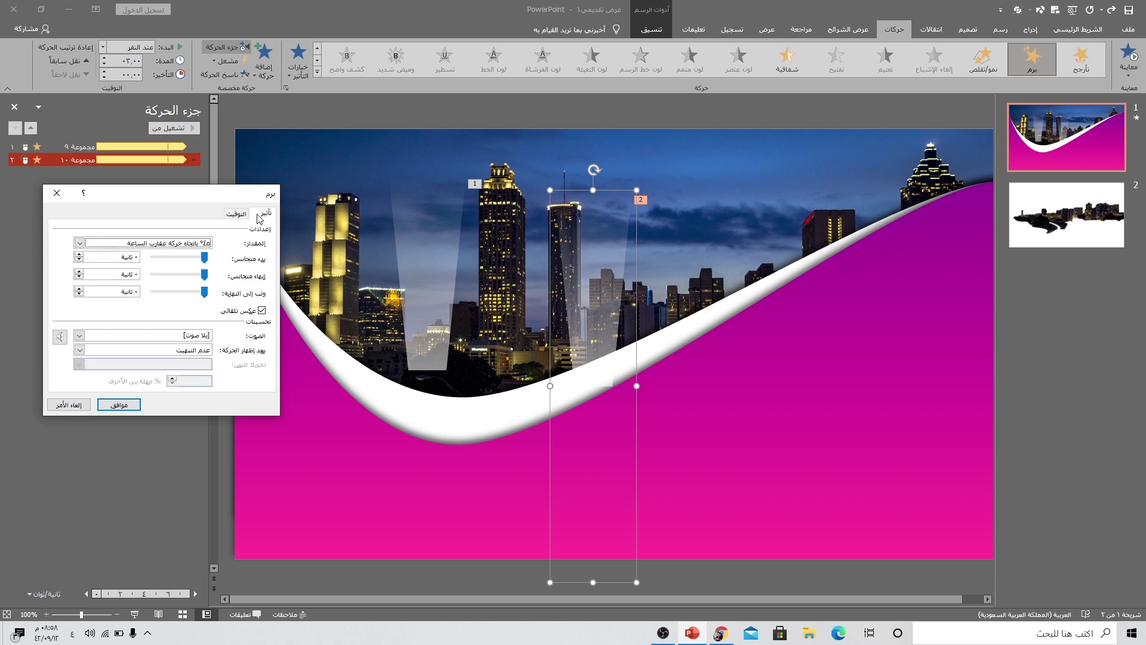
left_click(83, 243)
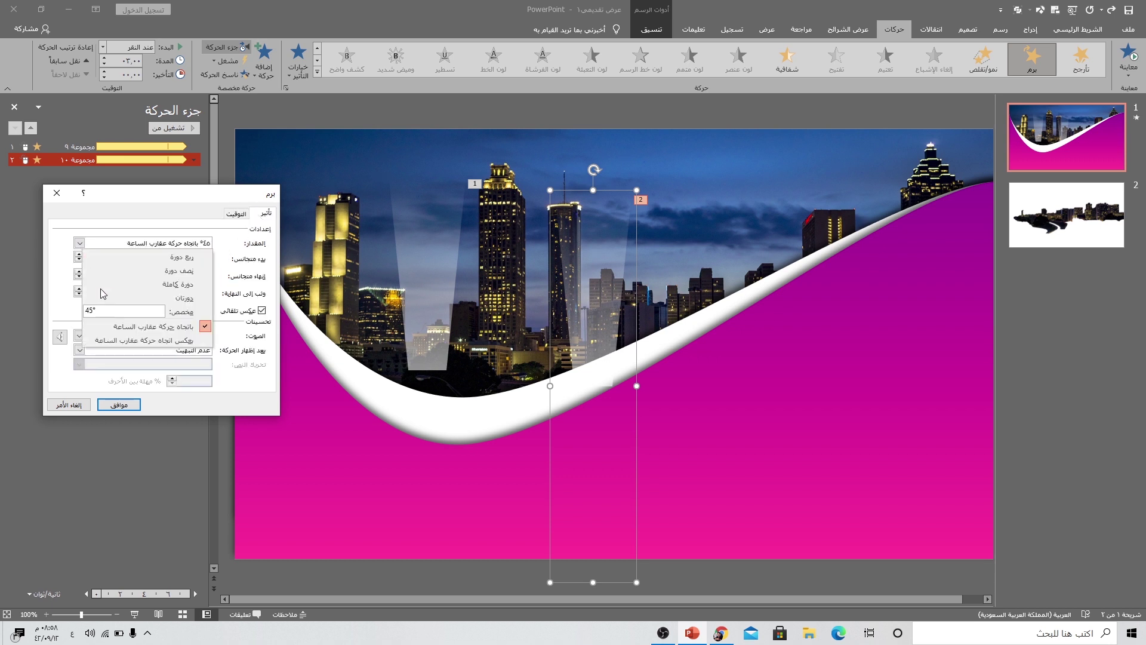
left_click(201, 340)
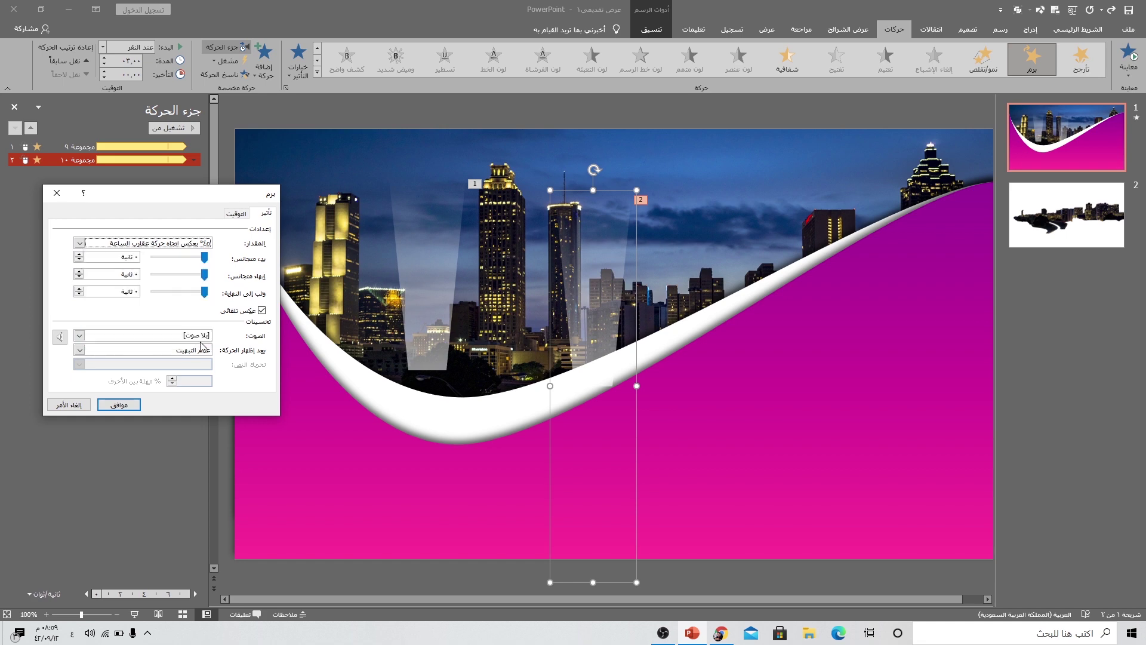
left_click(123, 404)
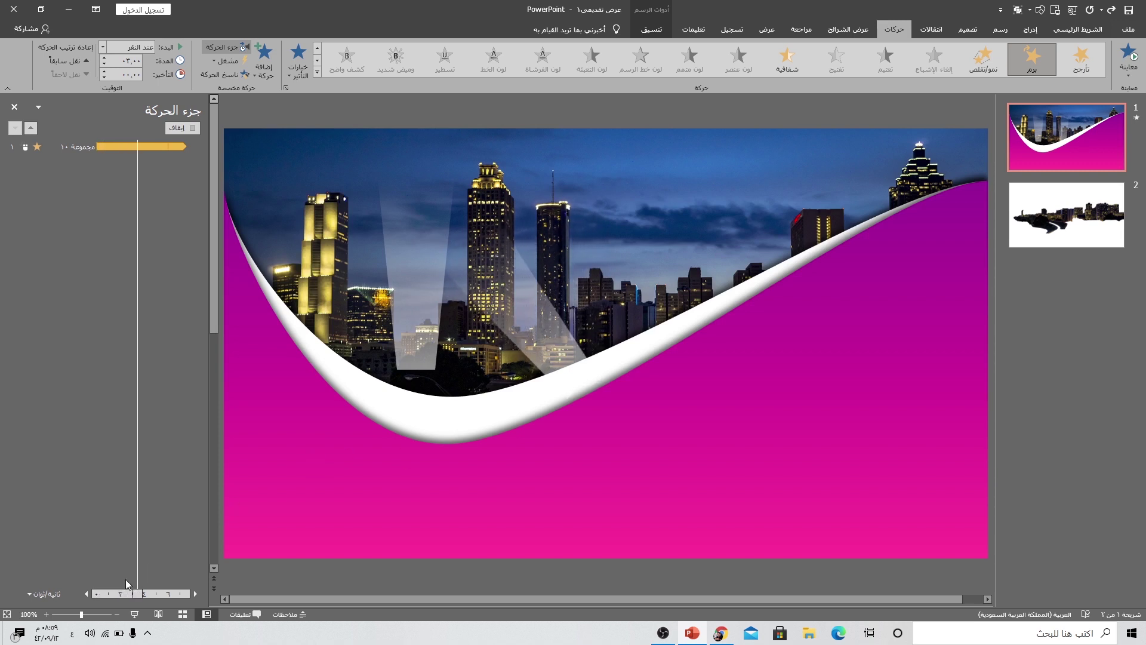
Step: Set both beam groups' Spin animations to start With Previous
left_click(137, 146)
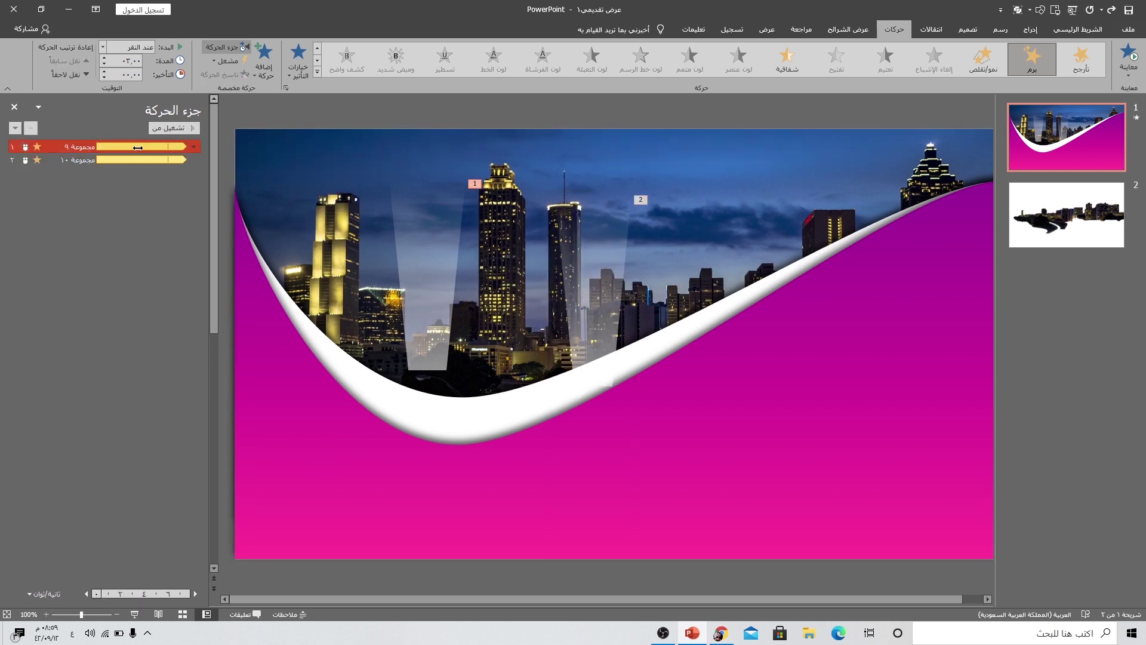
left_click(102, 48)
left_click(127, 73)
left_click(137, 160)
left_click(103, 48)
left_click(111, 71)
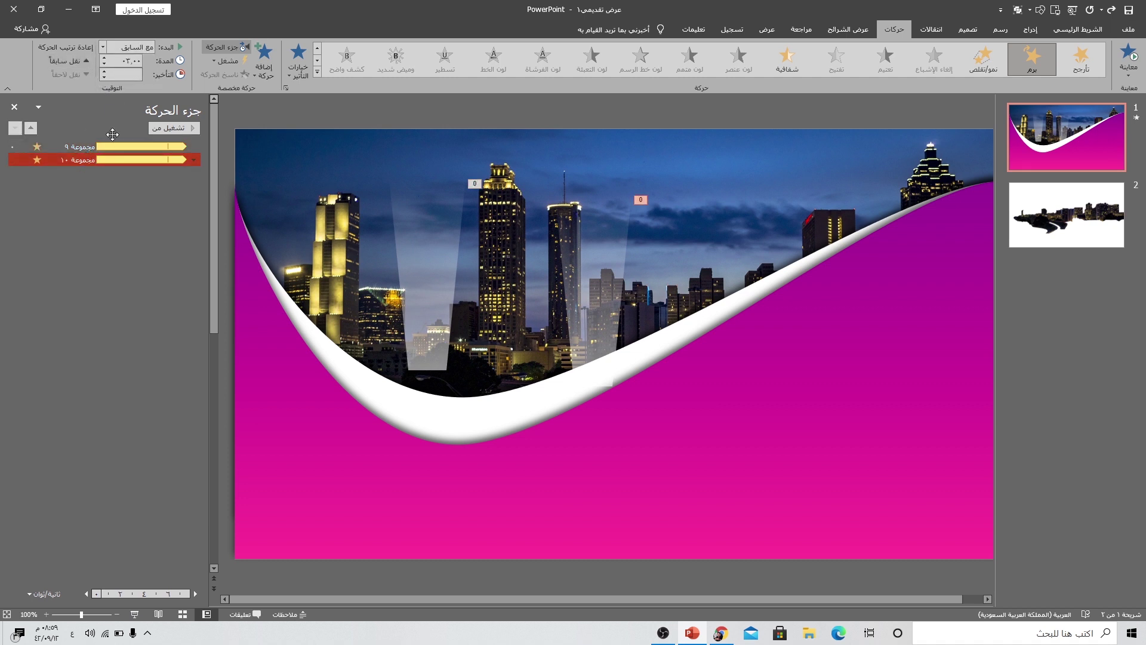
left_click(442, 331)
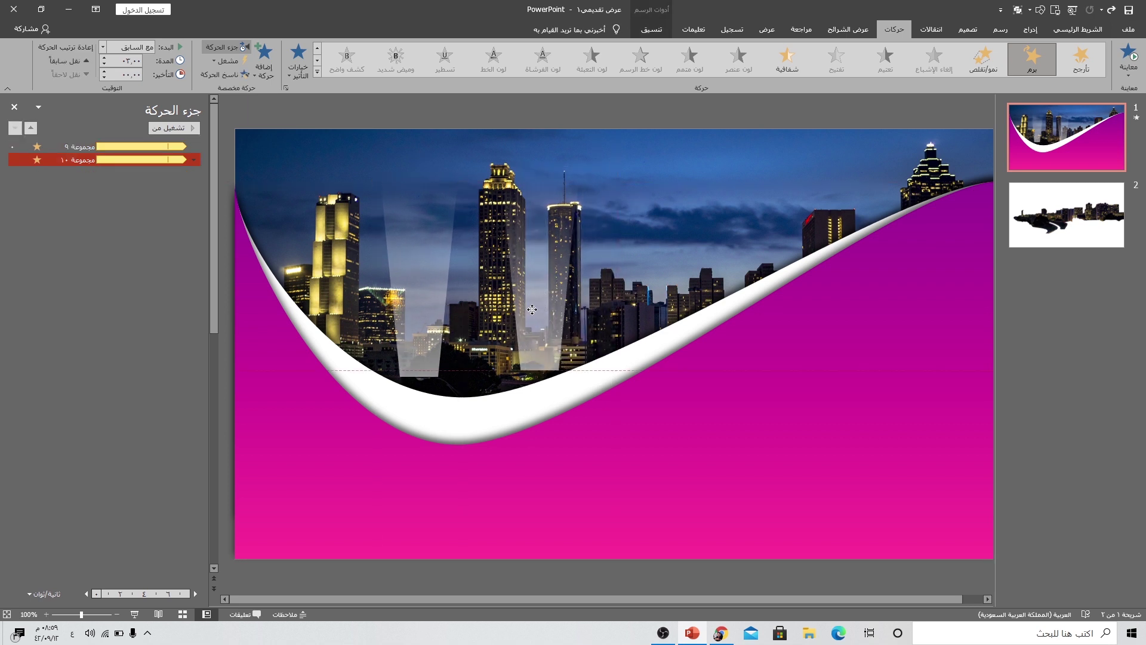
left_click(541, 308)
left_click(398, 348)
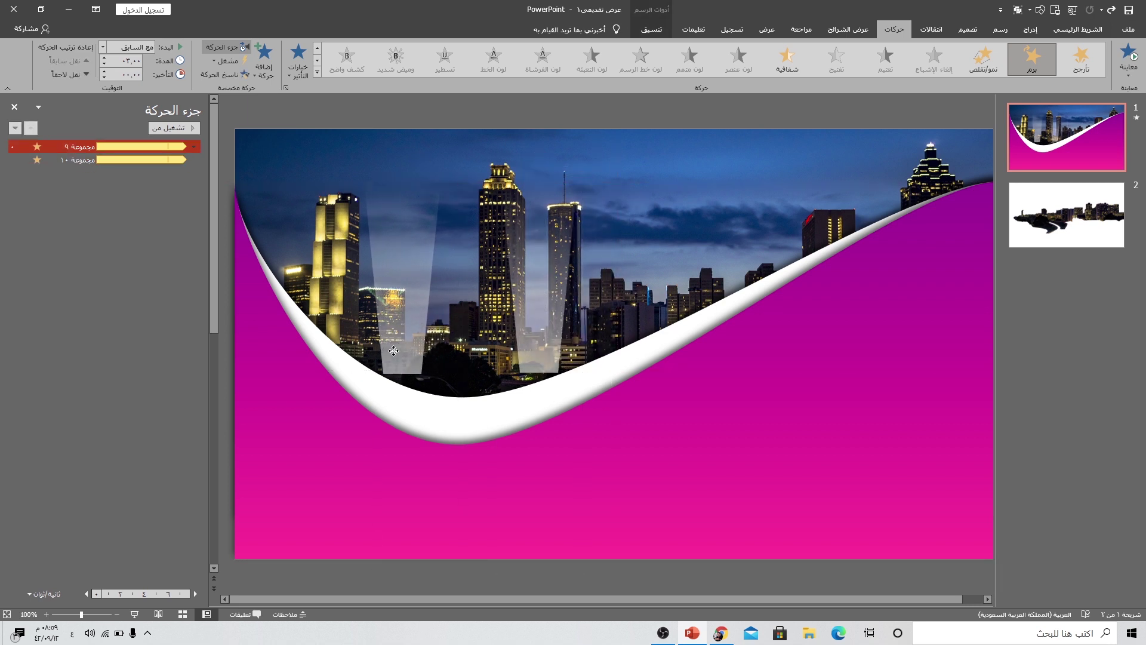
Step: Play the slide show to watch the beams swing, then exit with Esc
left_click(132, 613)
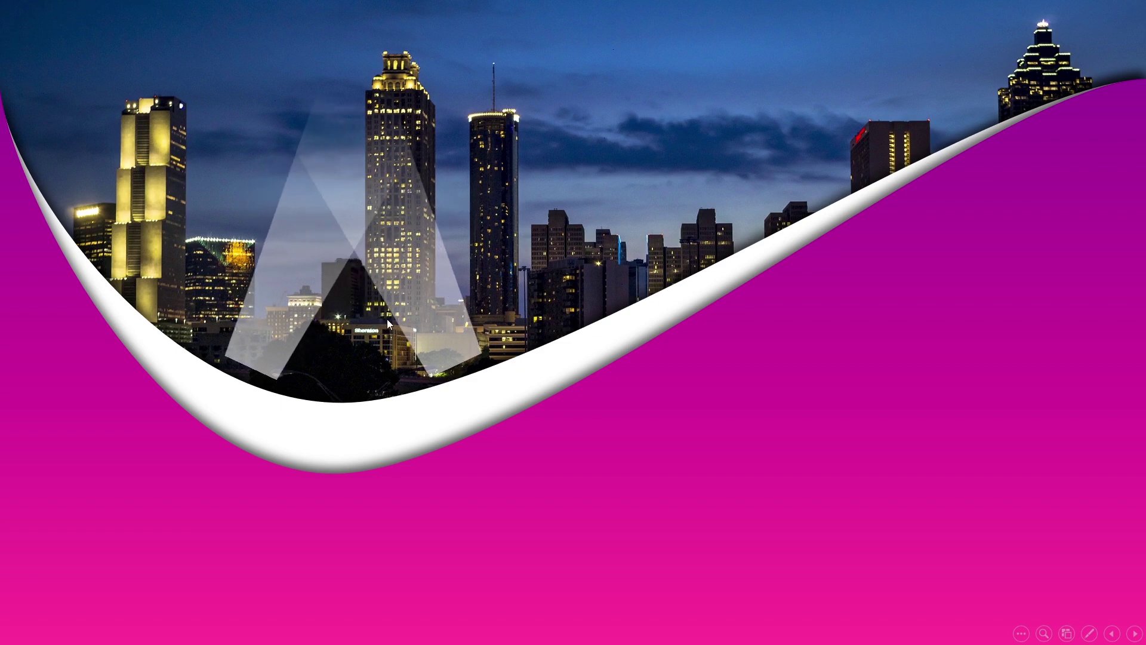
key("Escape")
Step: Copy the skyline cut-out from slide 2, paste it on slide 1 and align it lower-left
left_click(1067, 215)
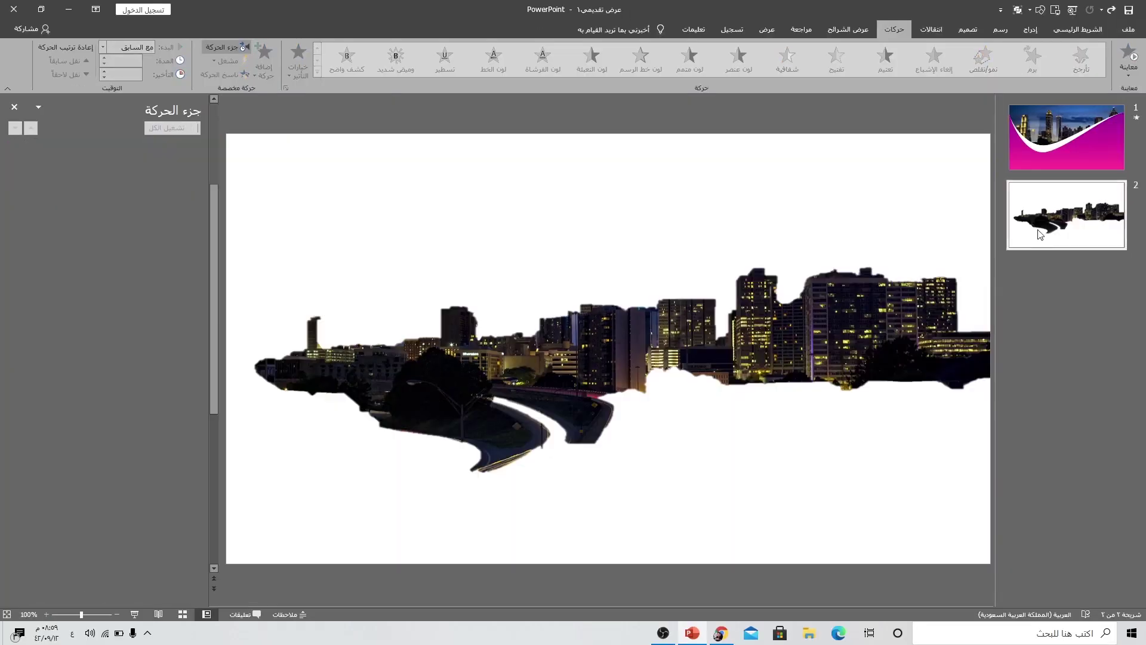
left_click(577, 360)
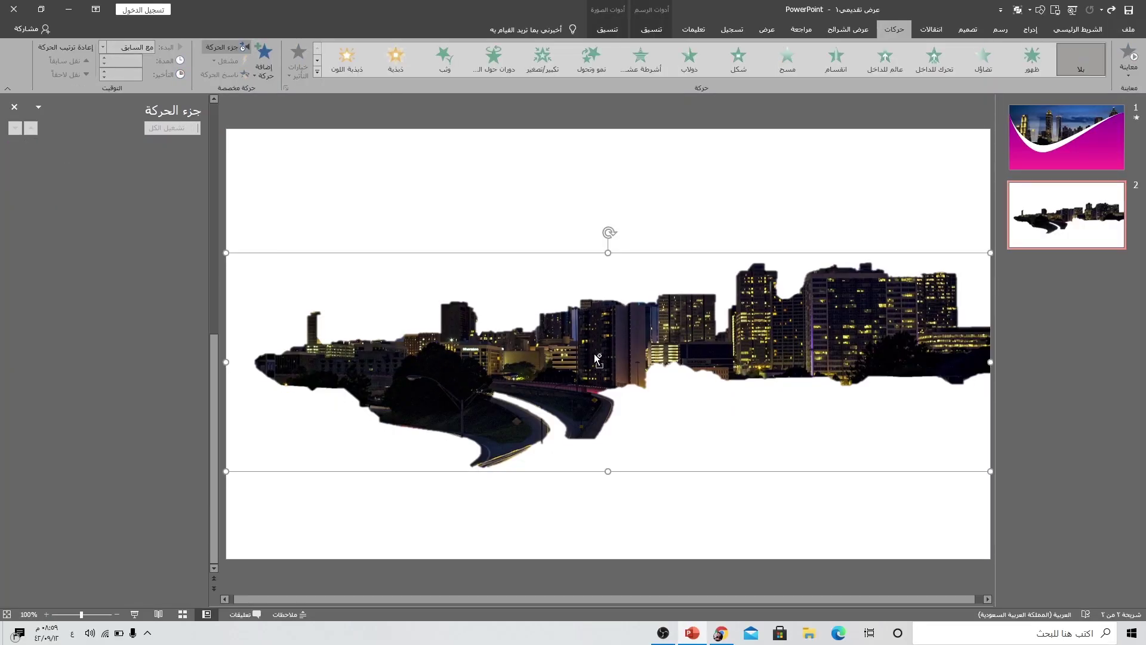
left_click(1104, 152)
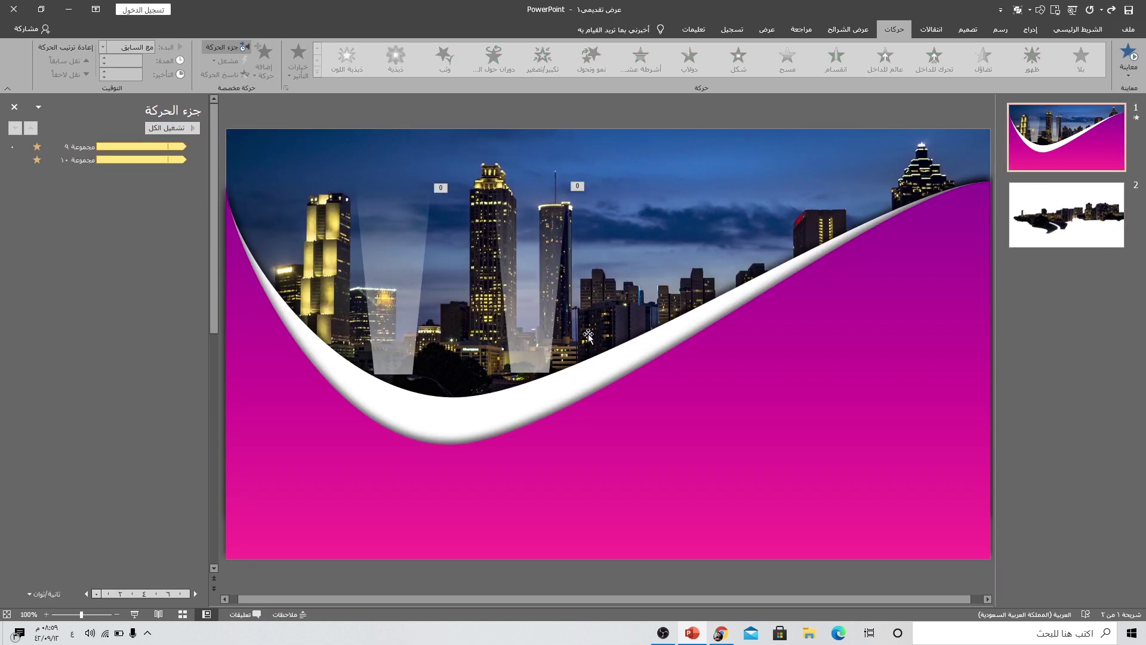
key("ctrl+v")
mouse_move(519, 332)
left_mouse_down()
mouse_move(492, 363)
mouse_move(504, 353)
left_mouse_up()
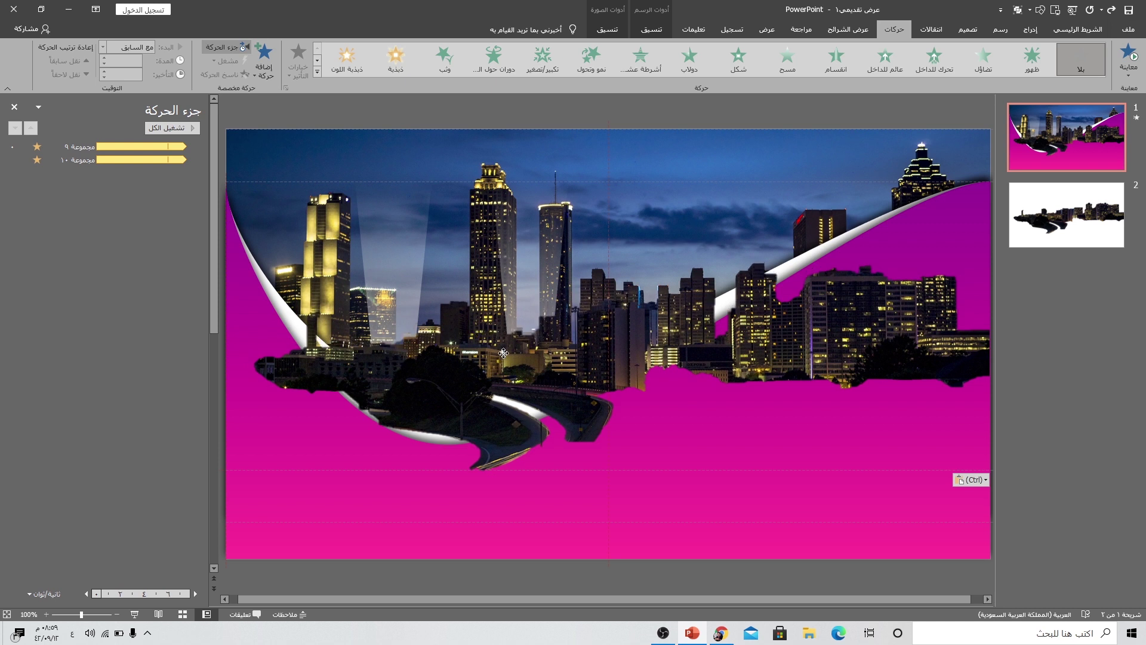
left_click_drag(505, 352, 503, 354)
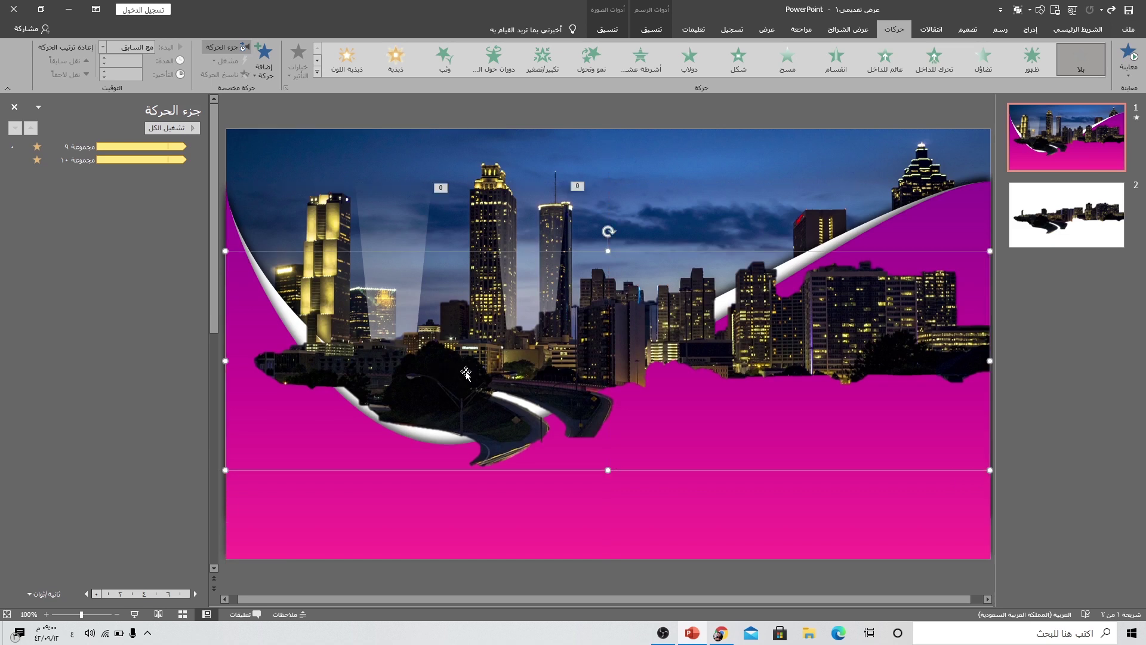
Step: Send the skyline picture back four layers, behind the pink wave
left_click(652, 29)
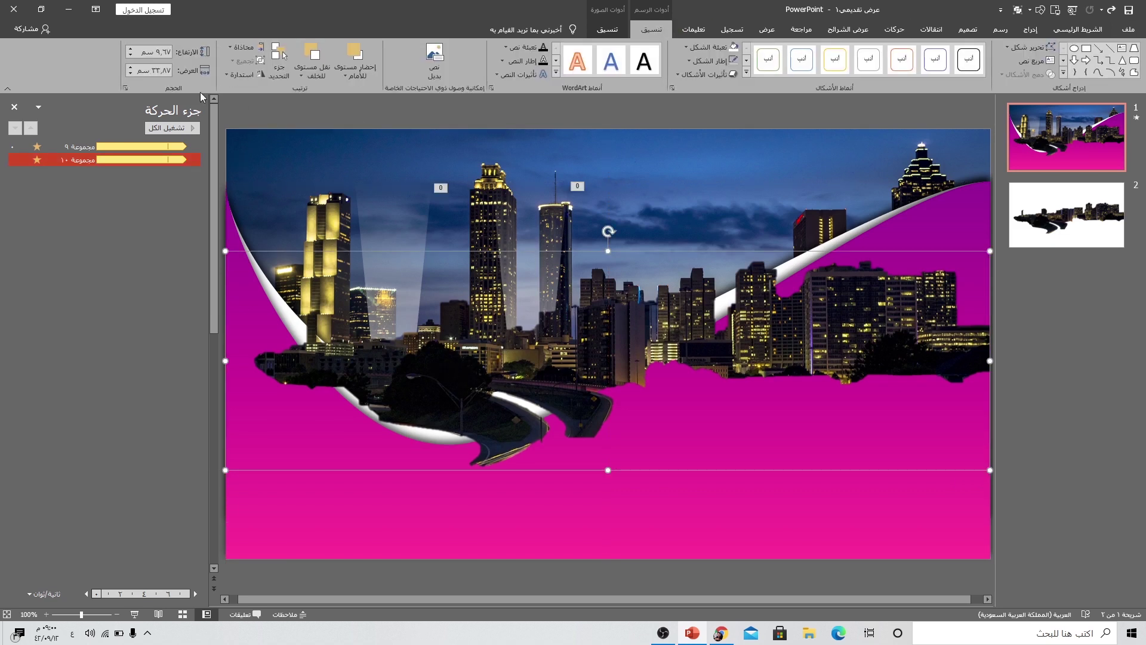
left_click(323, 52)
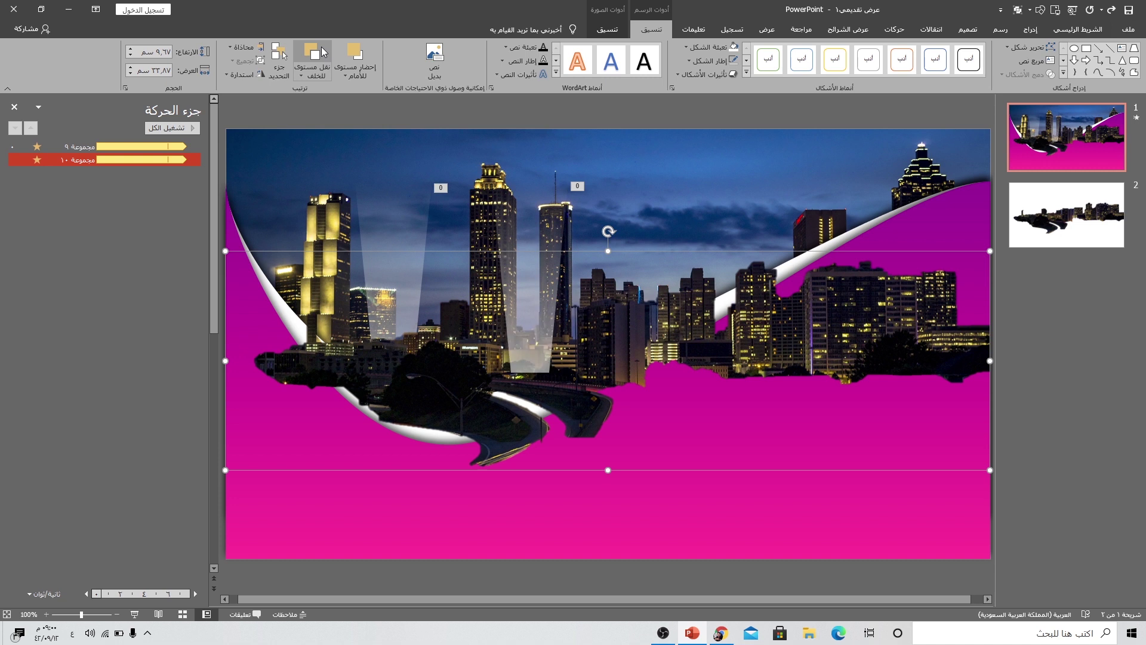
left_click(323, 52)
left_click(323, 52)
left_click(323, 52)
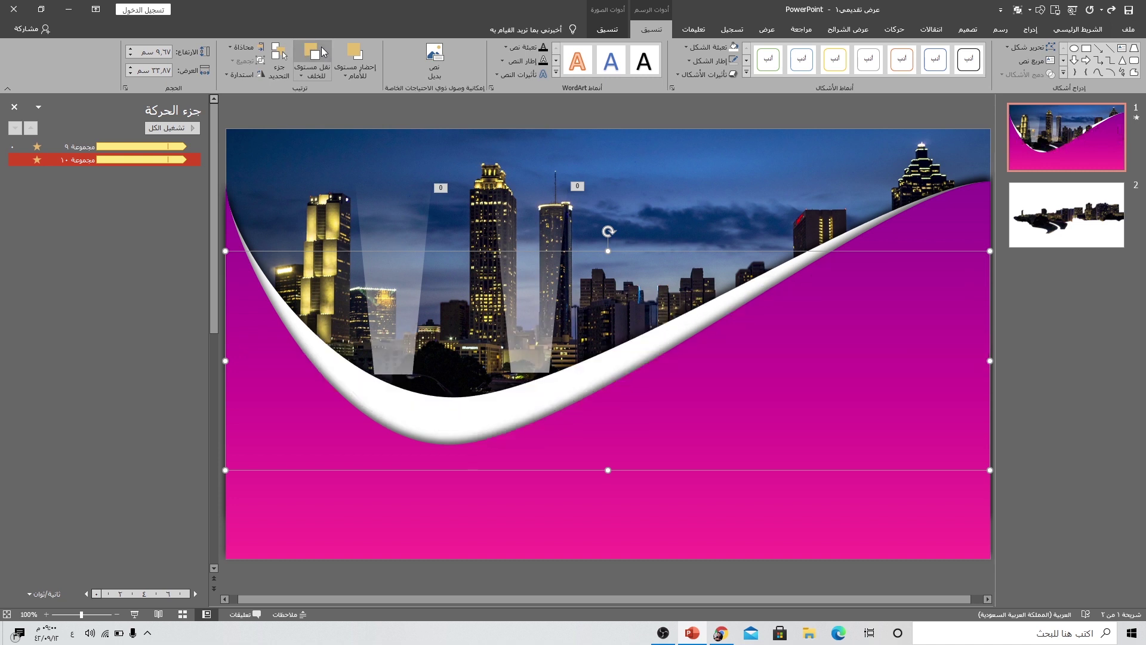
Step: Send both light beams behind the city and preview the slide show
left_click(395, 328)
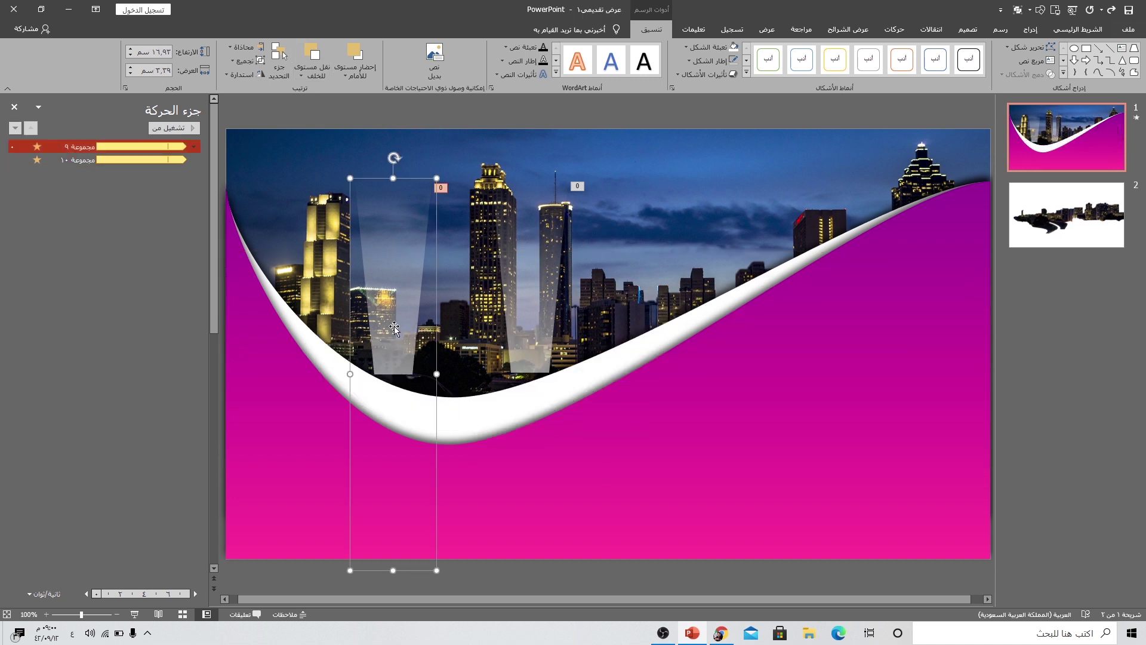
left_click(526, 330, "shift")
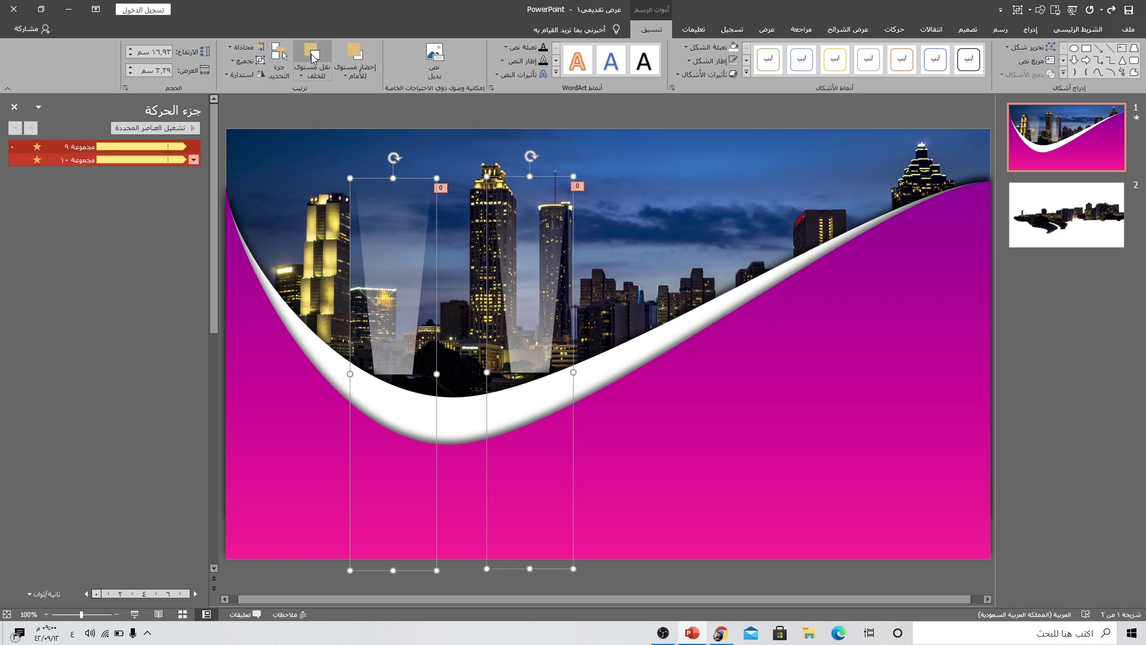
left_click(312, 56)
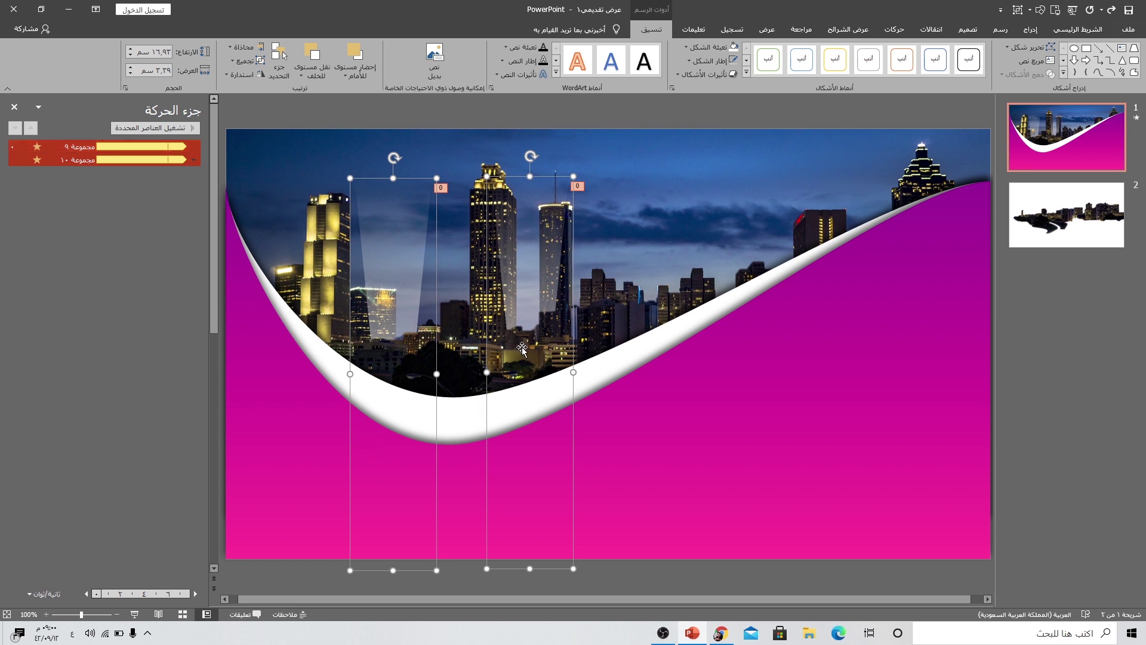
left_click(135, 614)
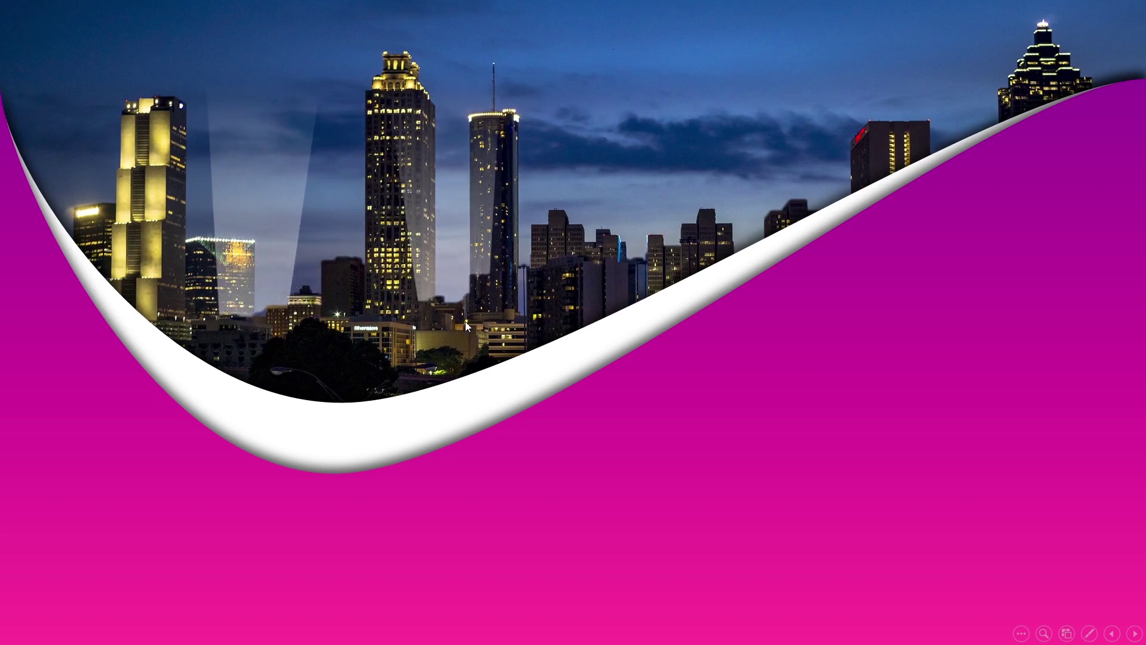
Step: Exit the slide show and return to editing slide 1
key("Escape")
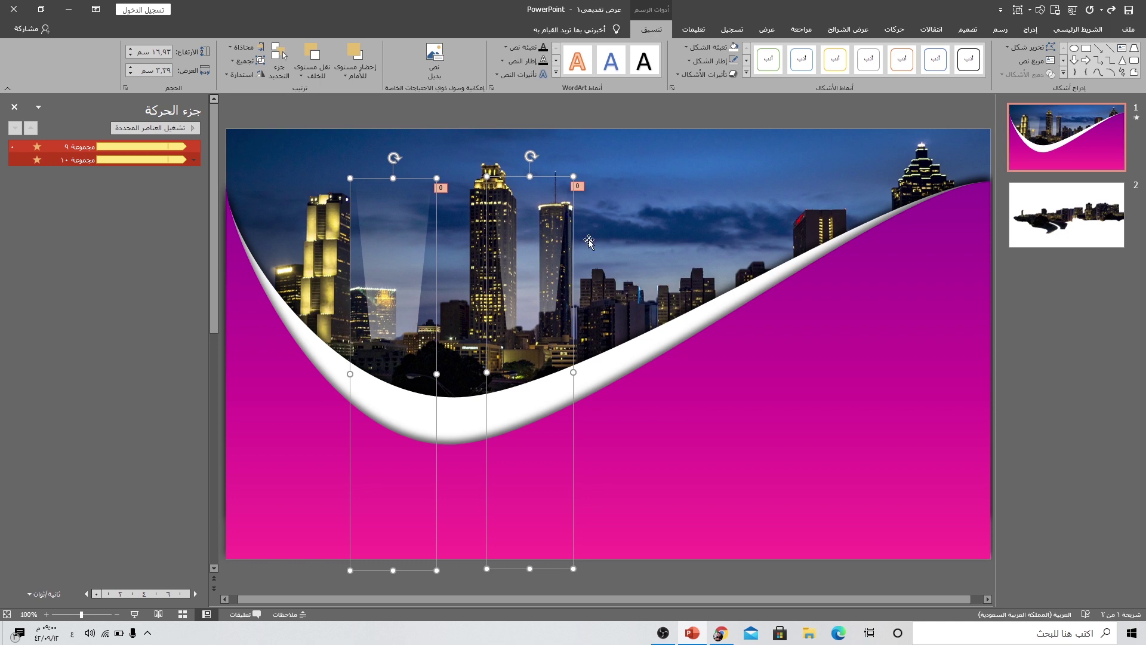
Step: Draw a straight line, about 2.42 cm tall, along the yellow-lit skyscraper's left edge, undoing a misdrawn diagonal
left_click(729, 186)
left_click(1029, 29)
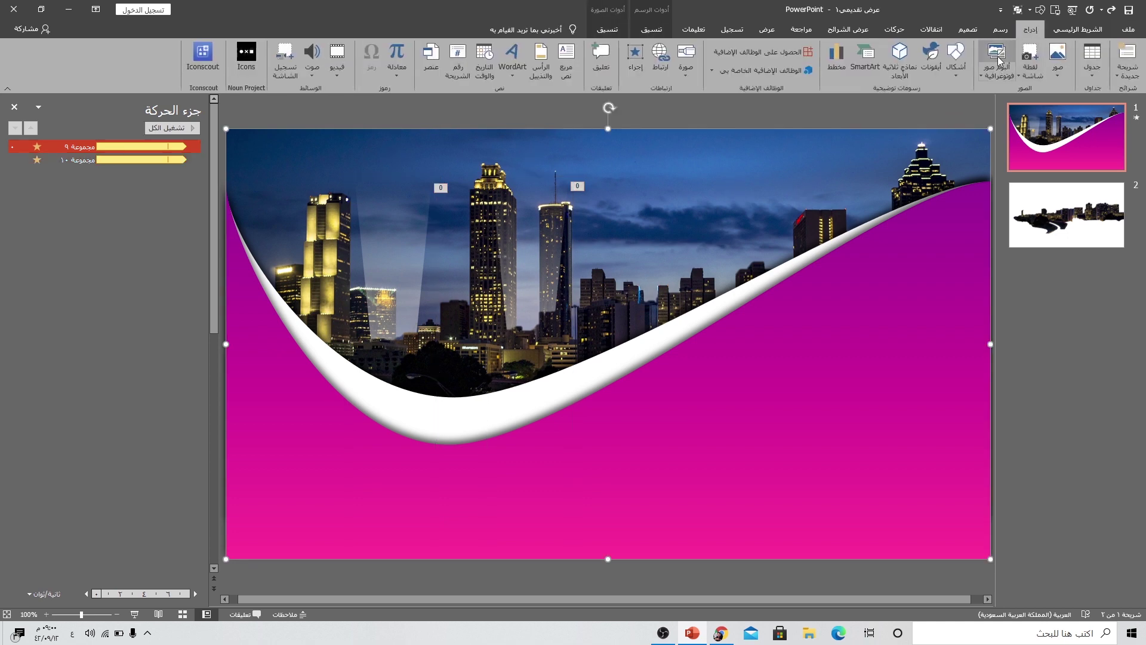
left_click(962, 79)
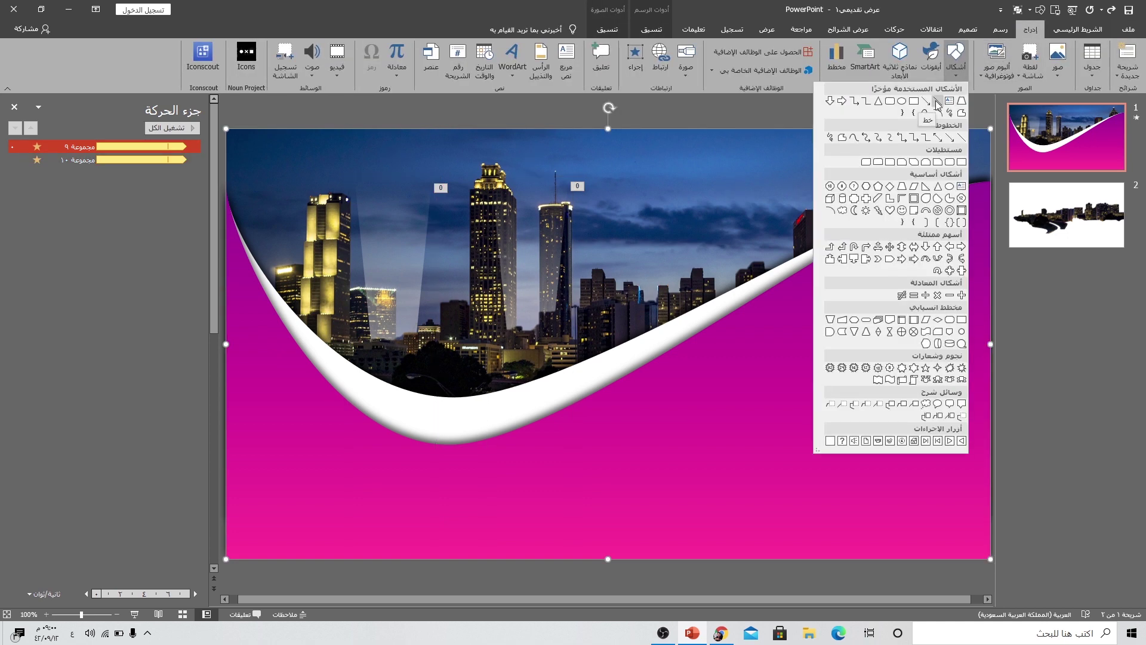
left_click(936, 104)
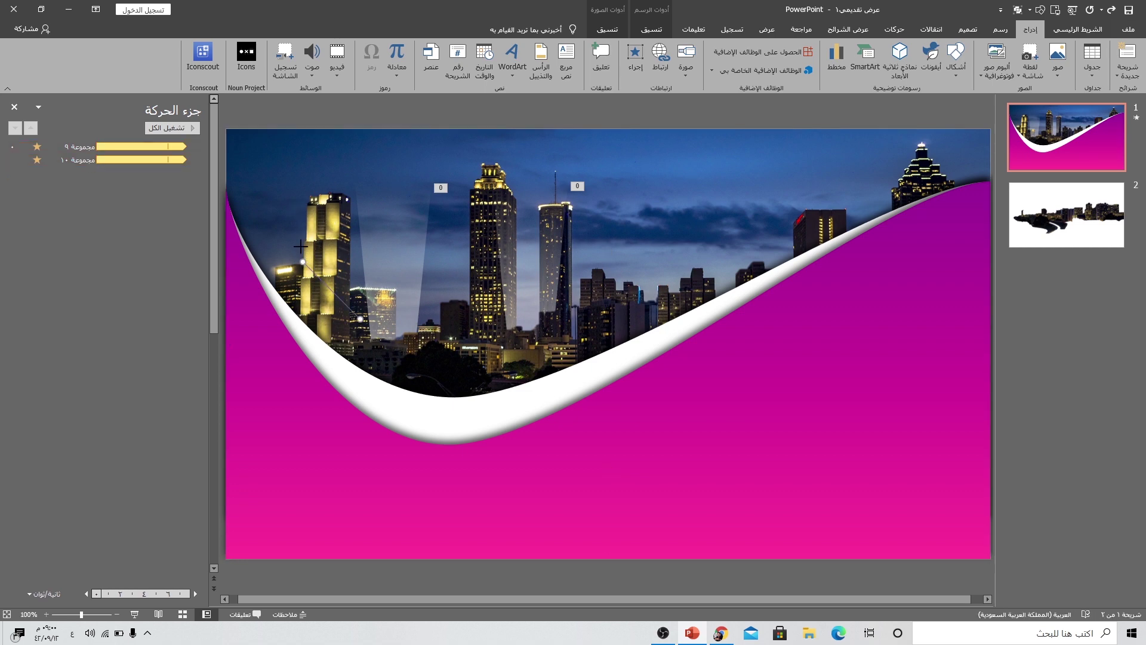
left_click_drag(302, 262, 365, 318)
scroll(302, 262, "up", 5)
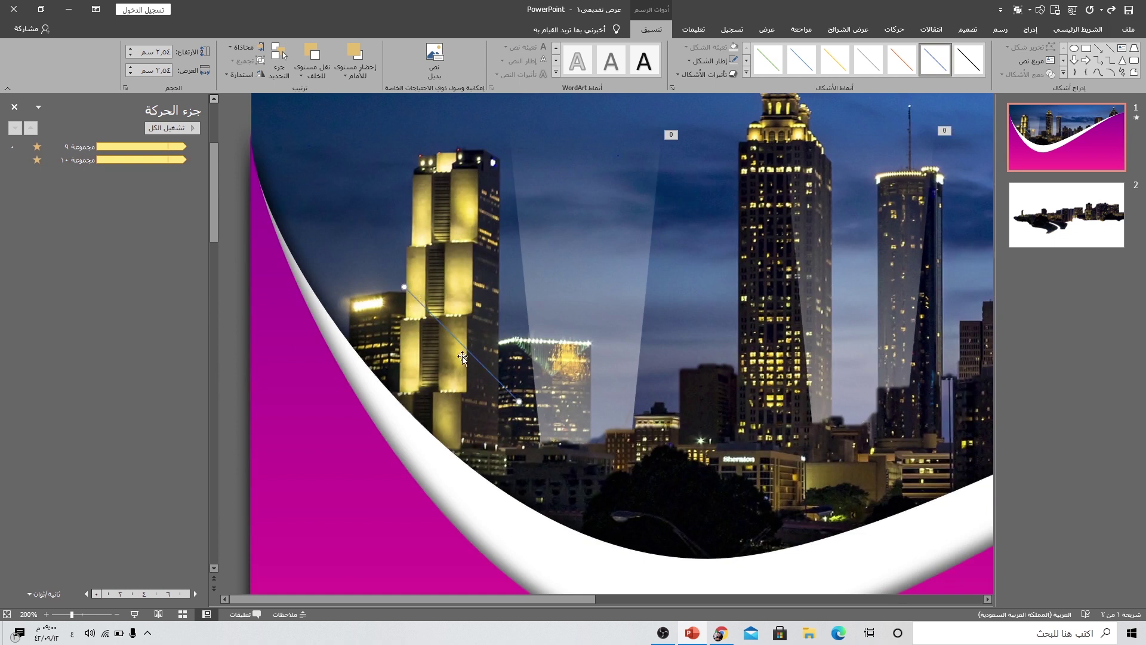
key("ctrl+z")
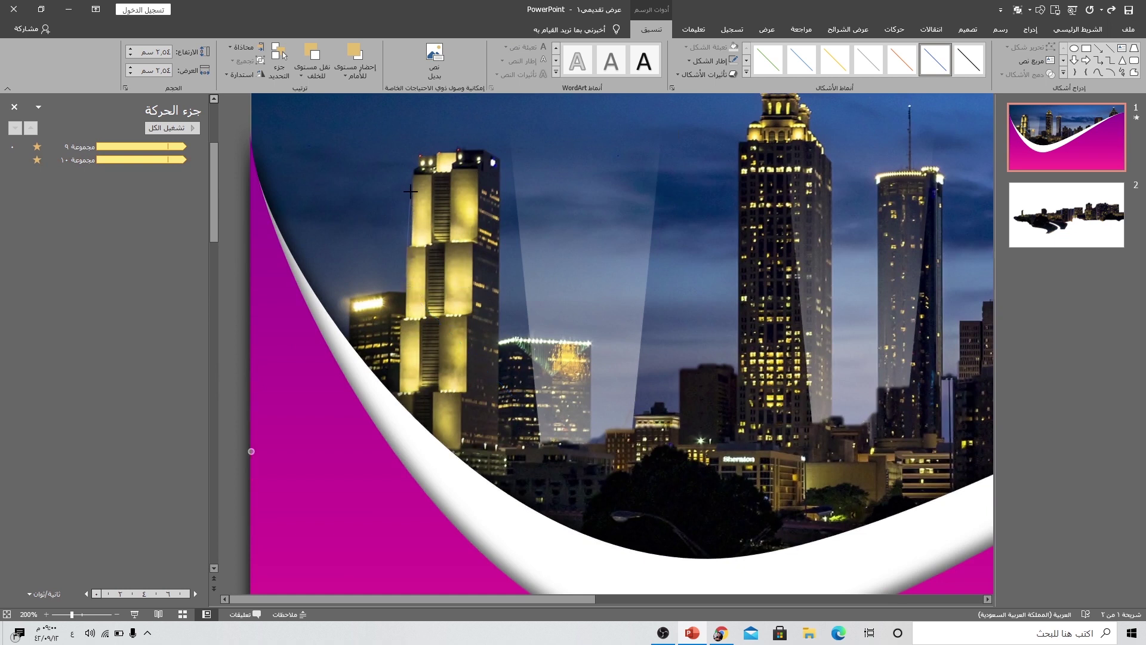
left_click_drag(412, 176, 404, 287)
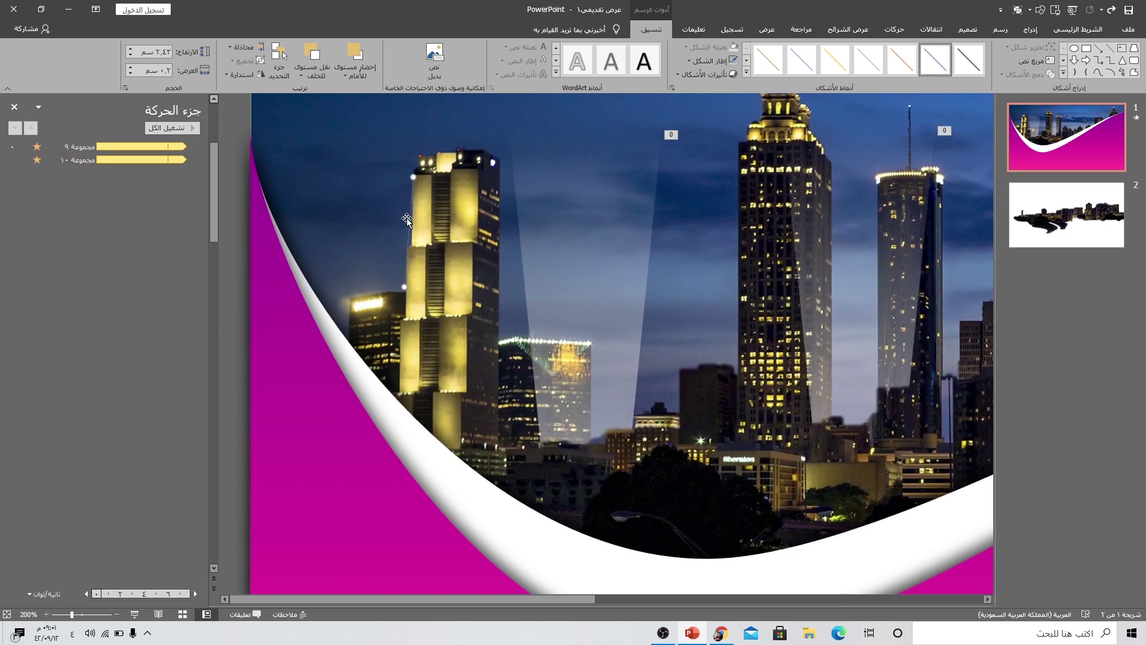
Step: Make the line's outline white and expand its Glow effect settings
left_click(711, 65)
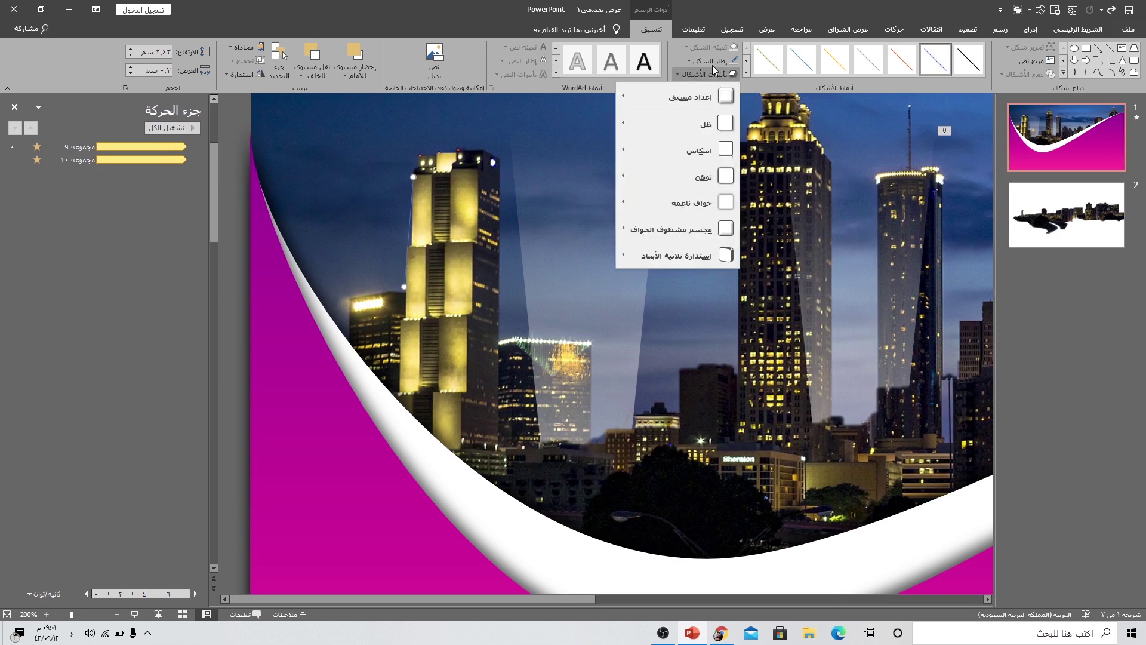
left_click(735, 89)
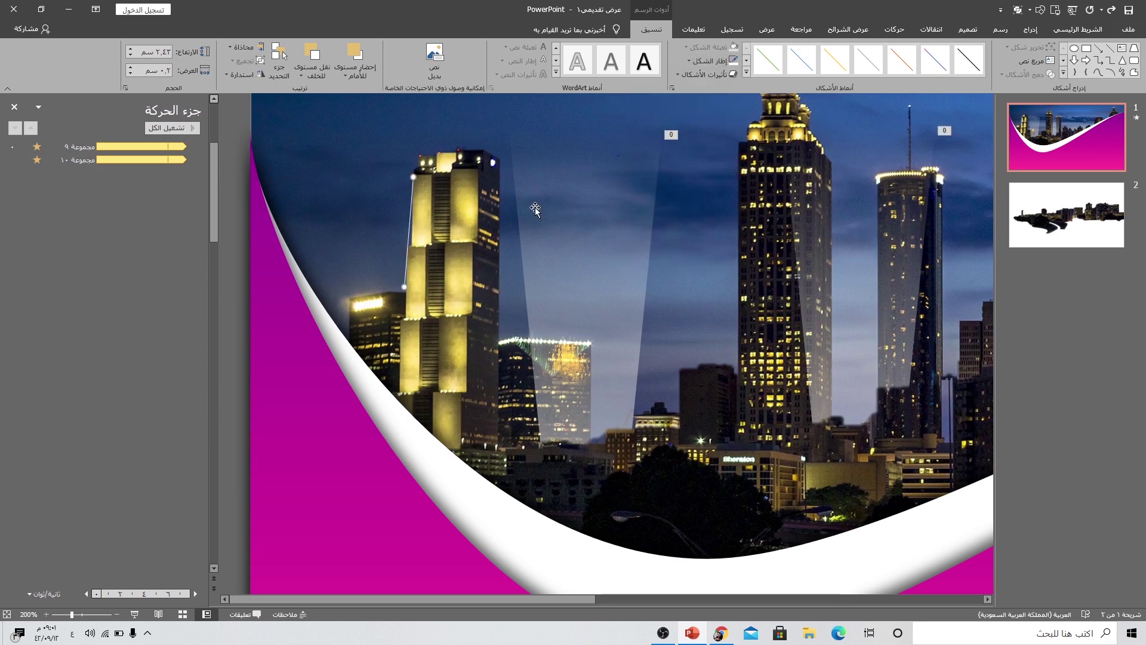
right_click(408, 232)
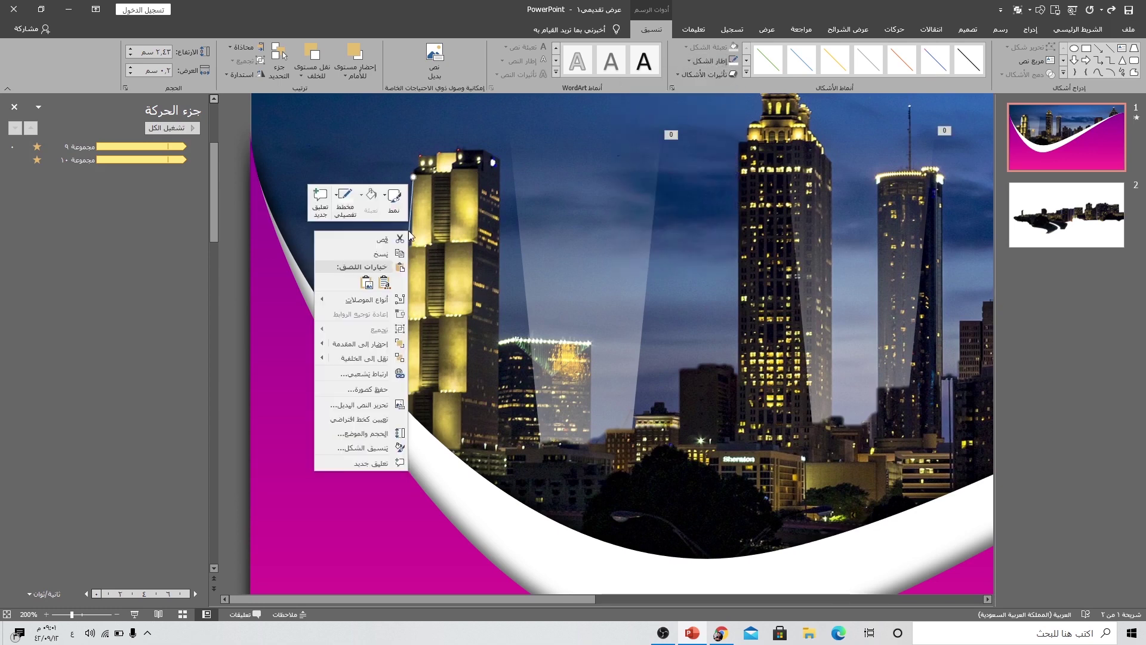
left_click(364, 448)
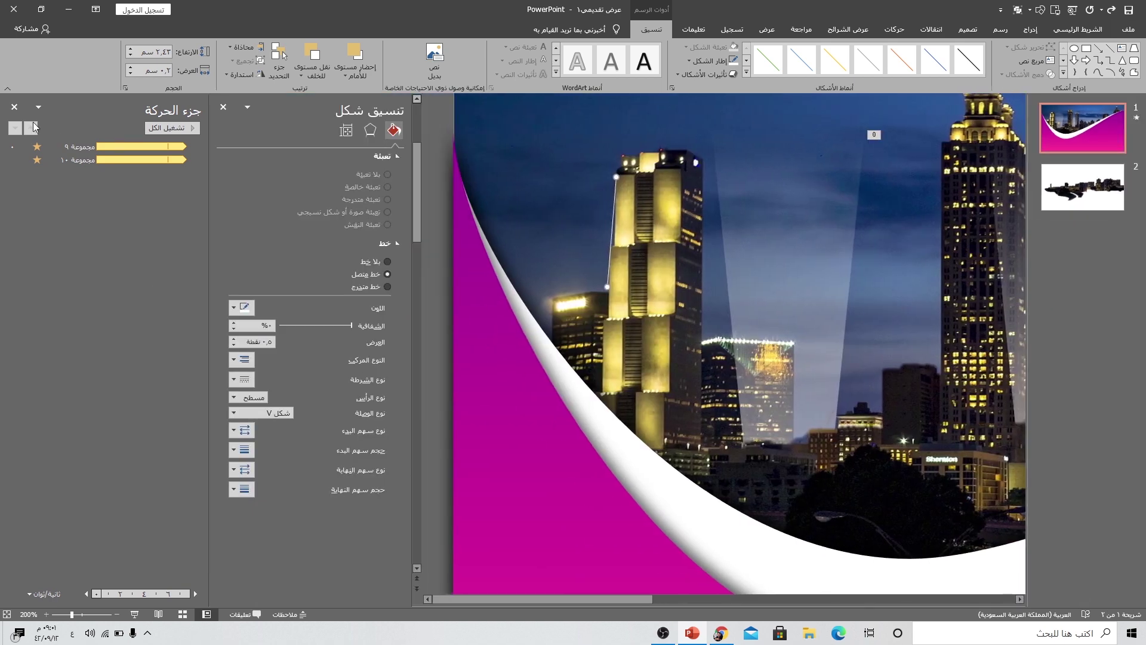
left_click(14, 107)
left_click(160, 131)
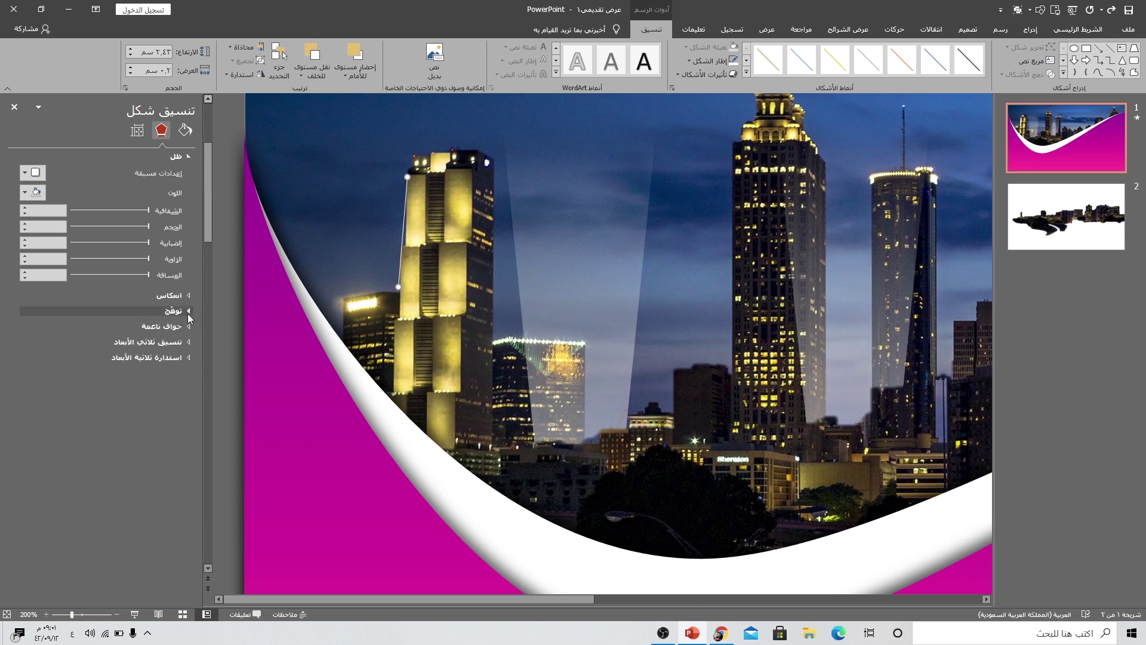
left_click(151, 310)
Step: Apply an orange glow preset, then set glow size 5 pt and transparency 25%
left_click(38, 346)
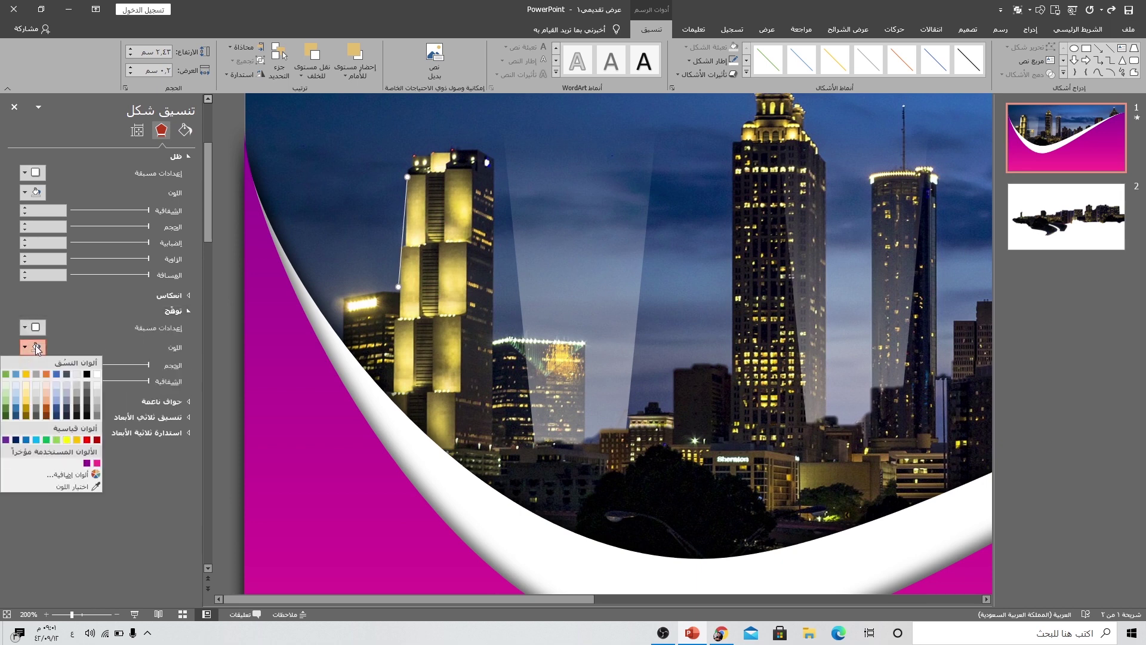
left_click(36, 348)
left_click(30, 328)
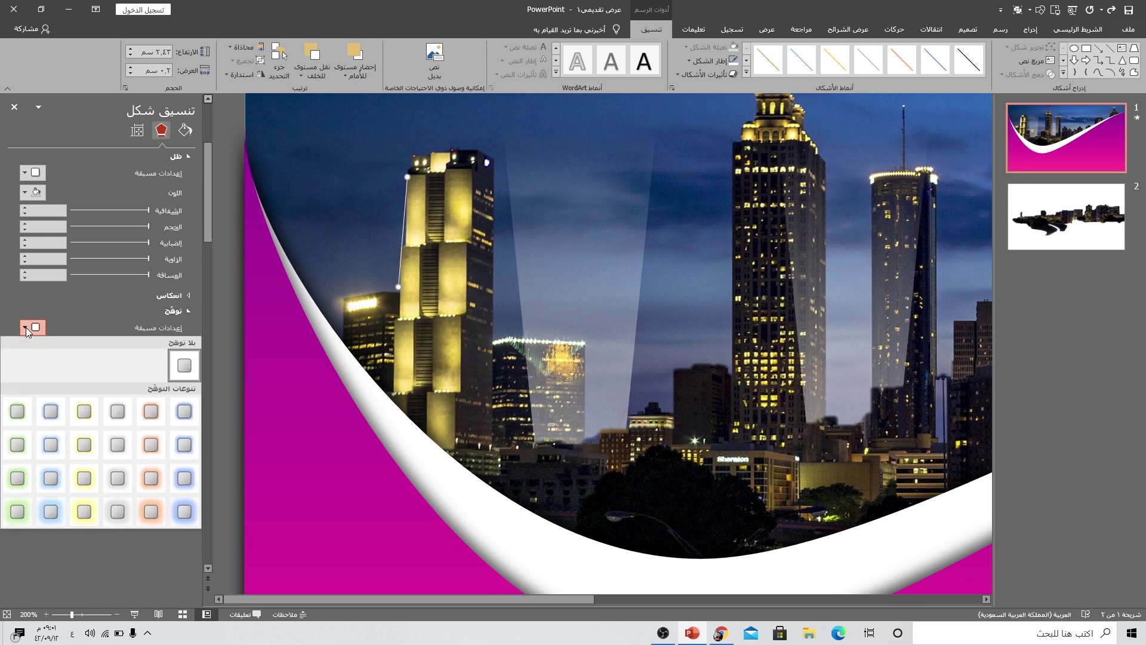
left_click(56, 321)
left_click(33, 347)
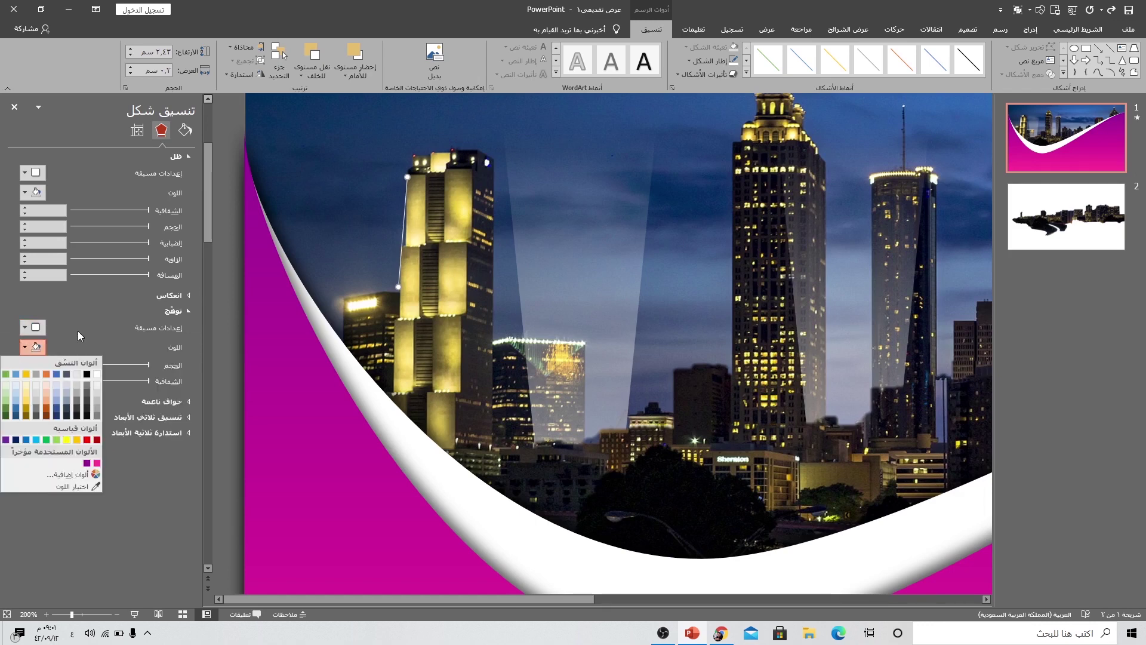
left_click(28, 327)
left_click(27, 327)
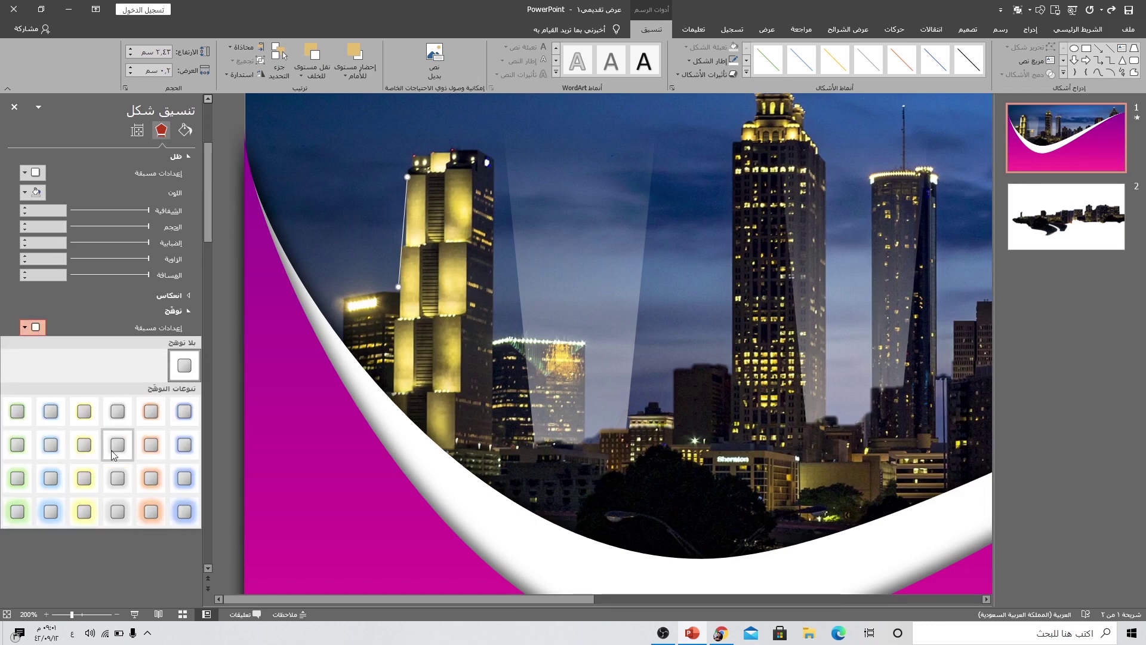
left_click(152, 480)
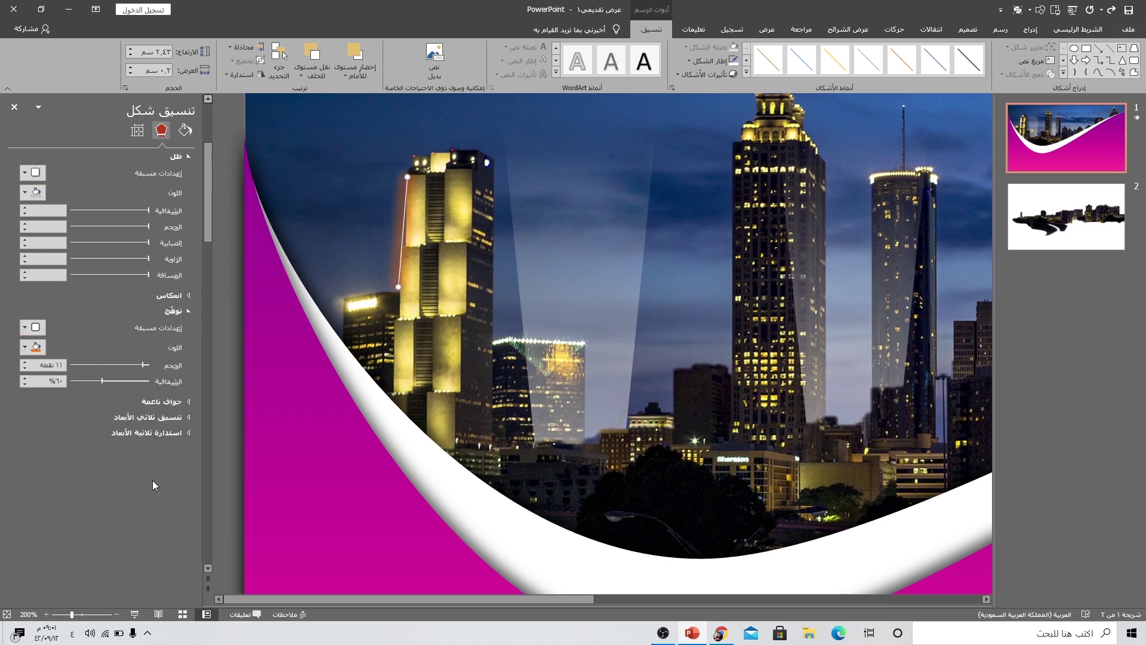
left_click_drag(102, 381, 117, 381)
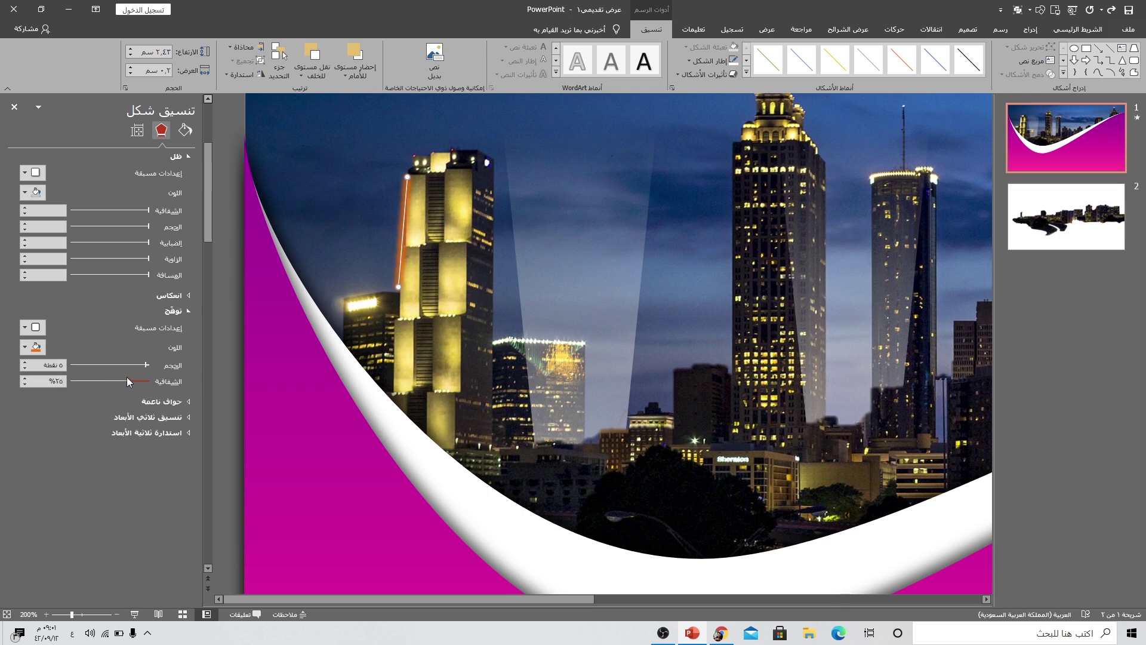
left_click_drag(127, 381, 128, 380)
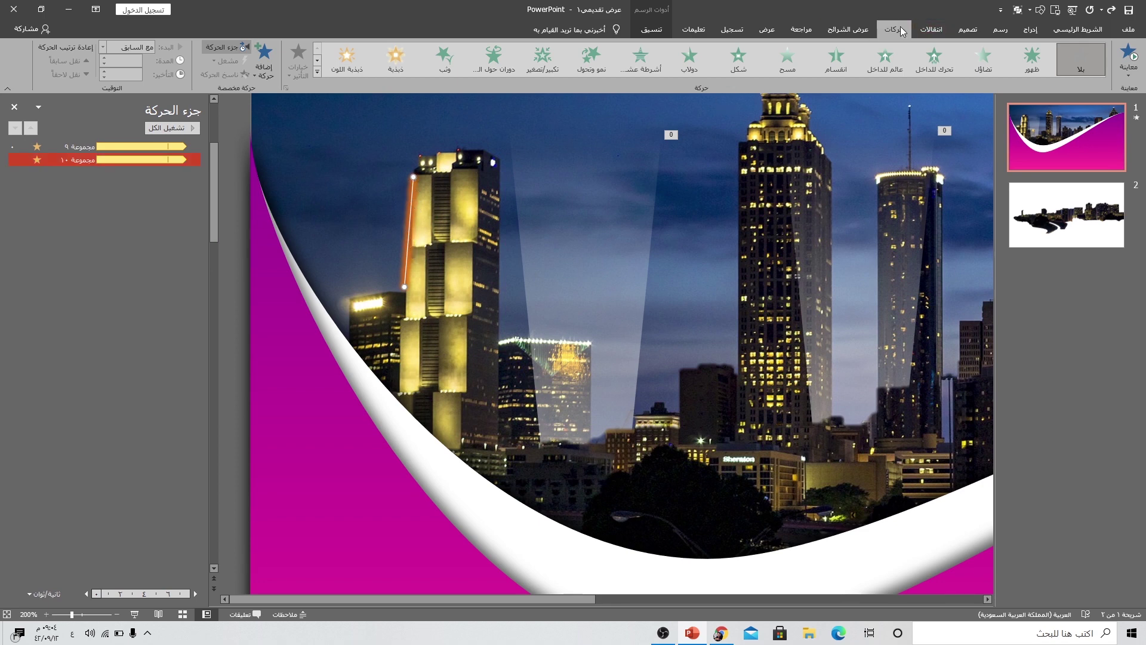
Step: Apply the Blink emphasis effect to the line, starting With Previous
left_click(319, 72)
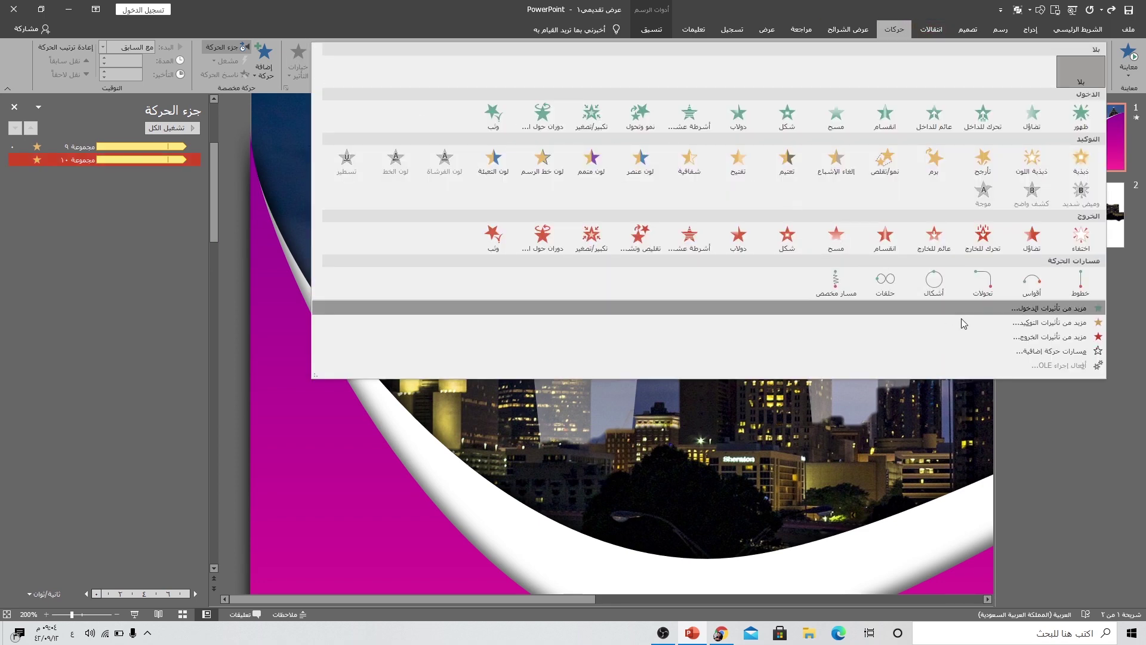
left_click(1052, 328)
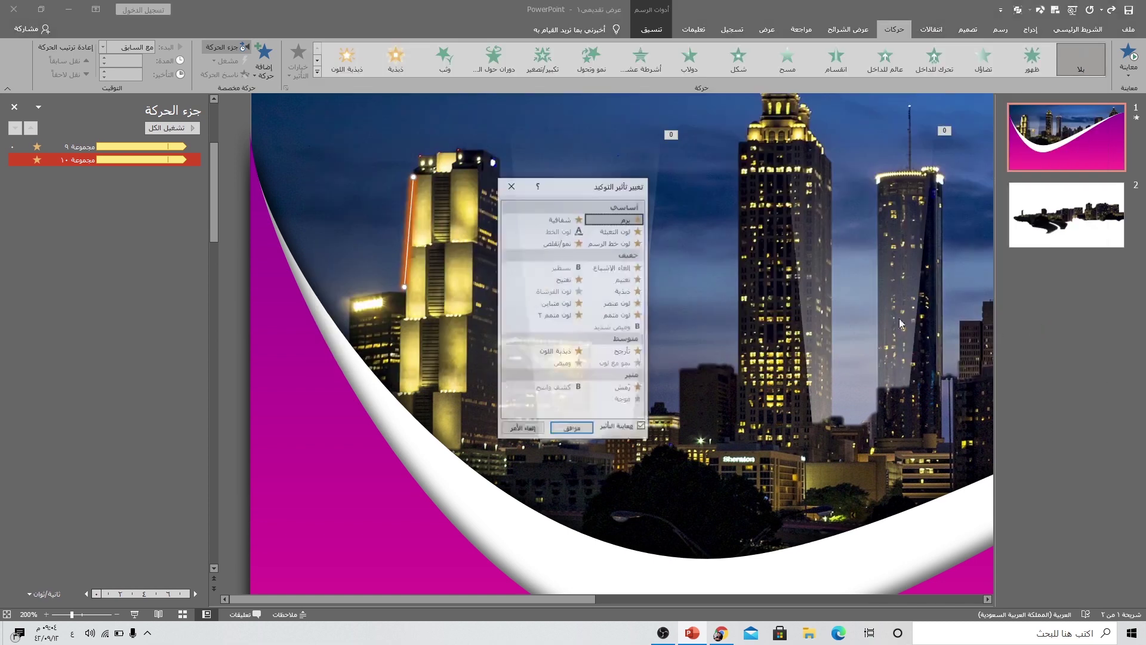
left_click(617, 389)
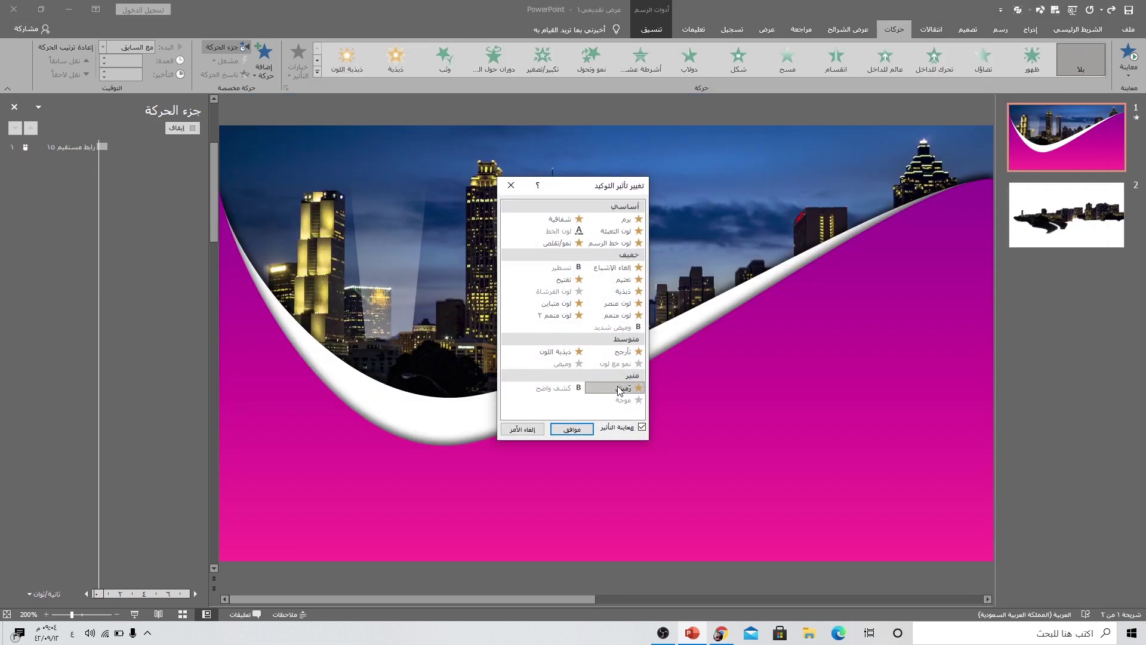
left_click(572, 430)
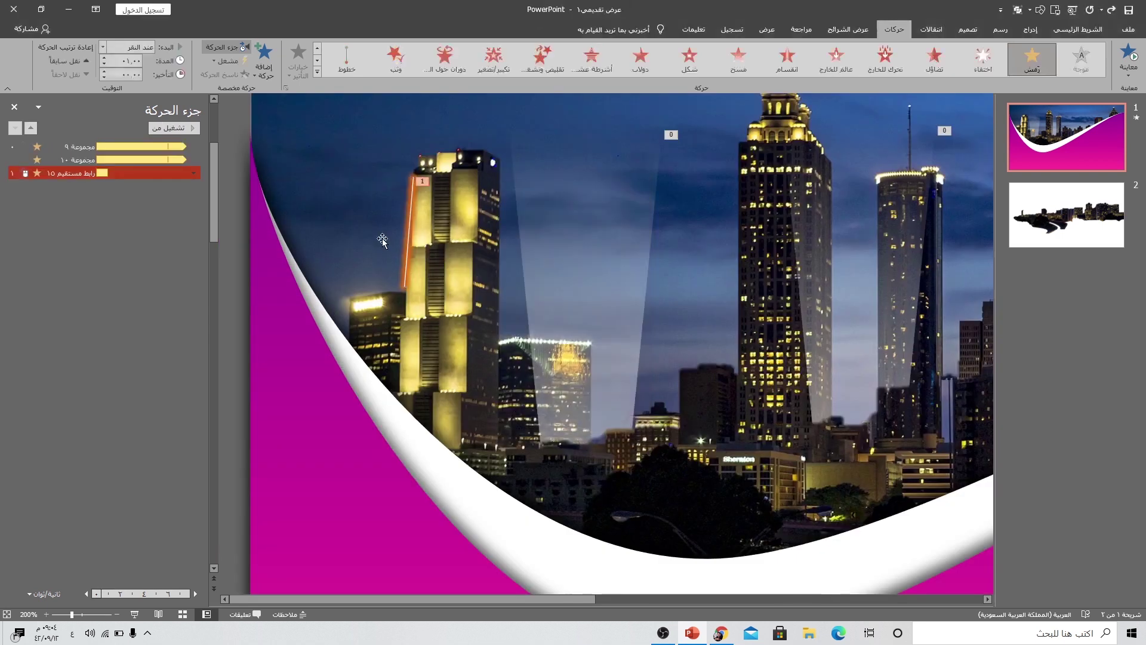
left_click(103, 47)
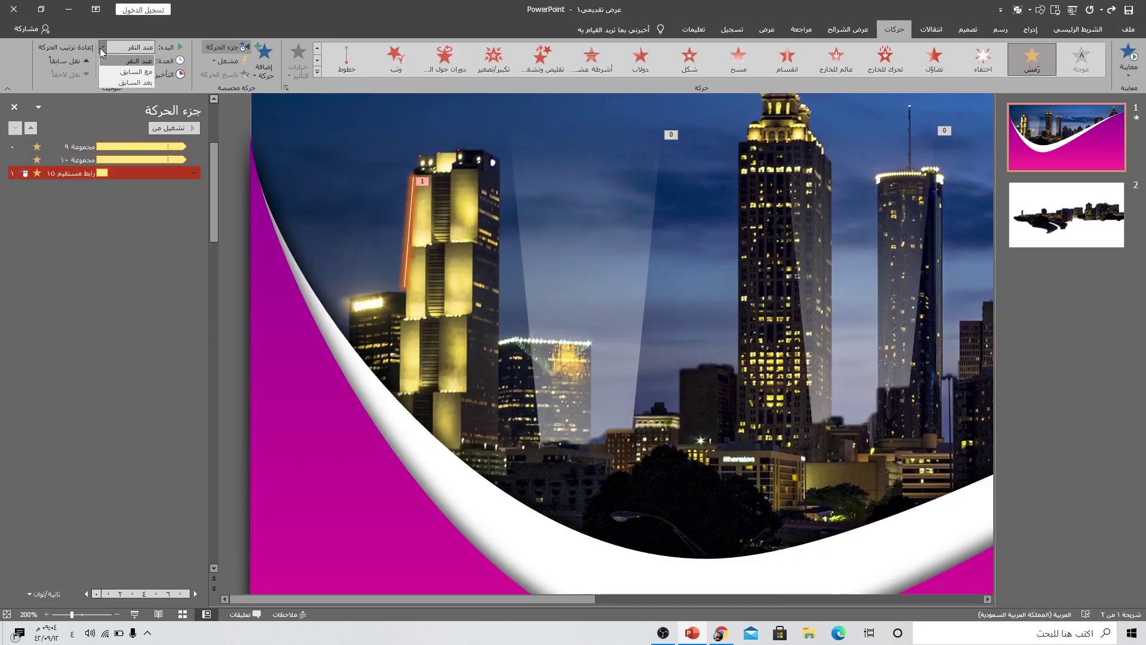
Step: Set the blink timing to 2 seconds, repeating until the end of the slide
double_click(148, 177)
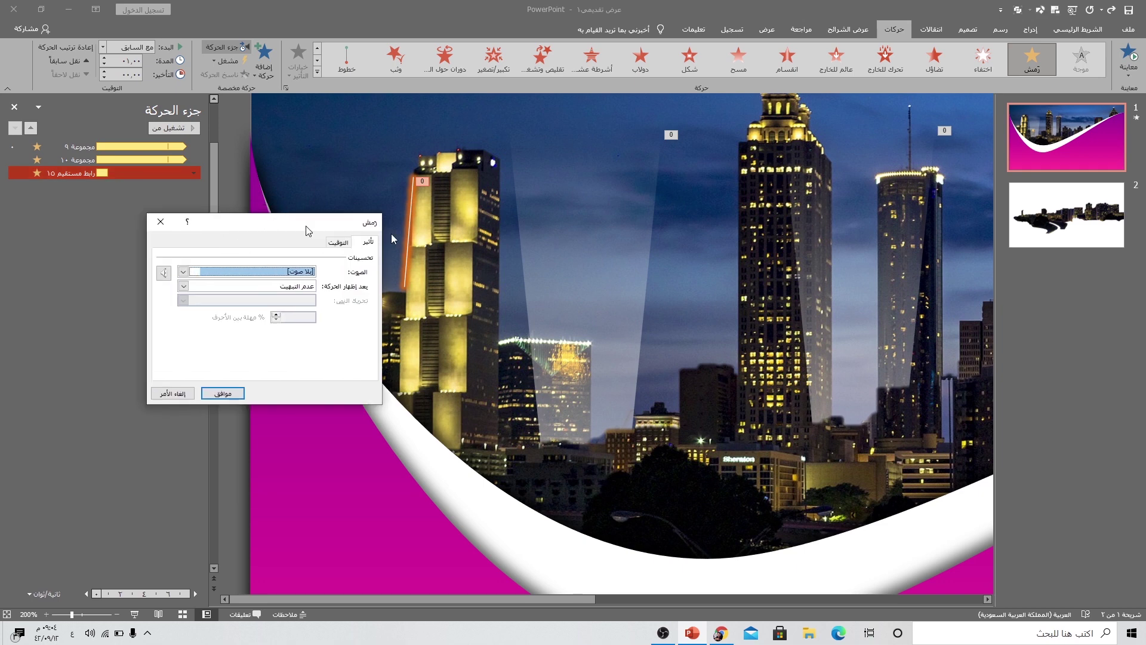
left_click_drag(202, 221, 628, 254)
left_click(659, 266)
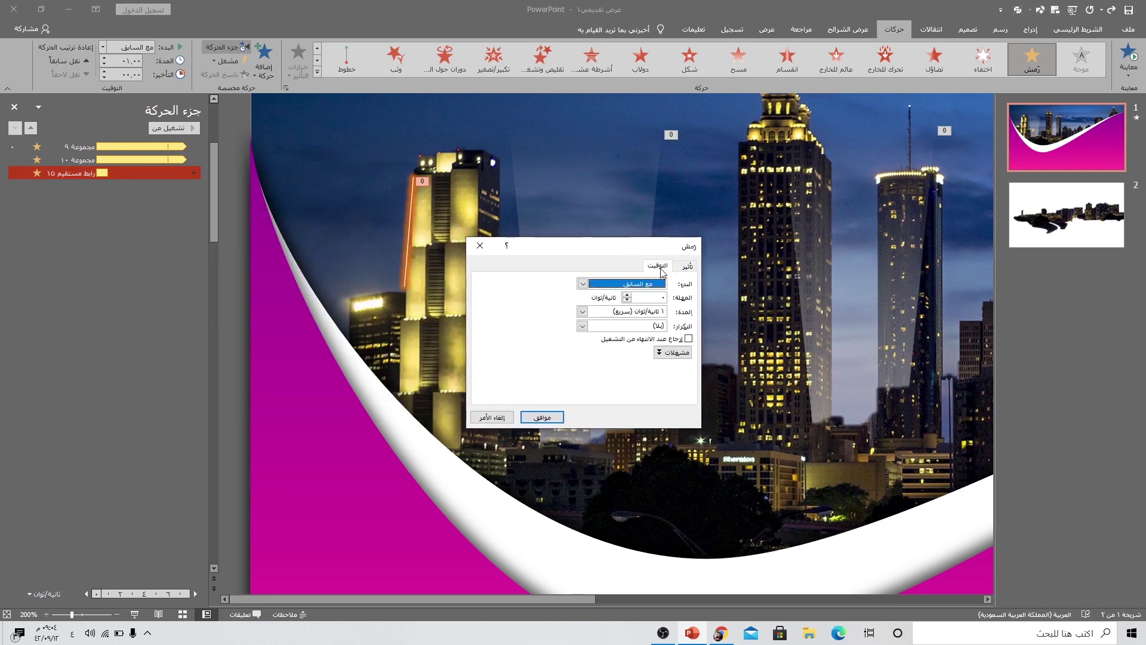
left_click(583, 312)
left_click(597, 348)
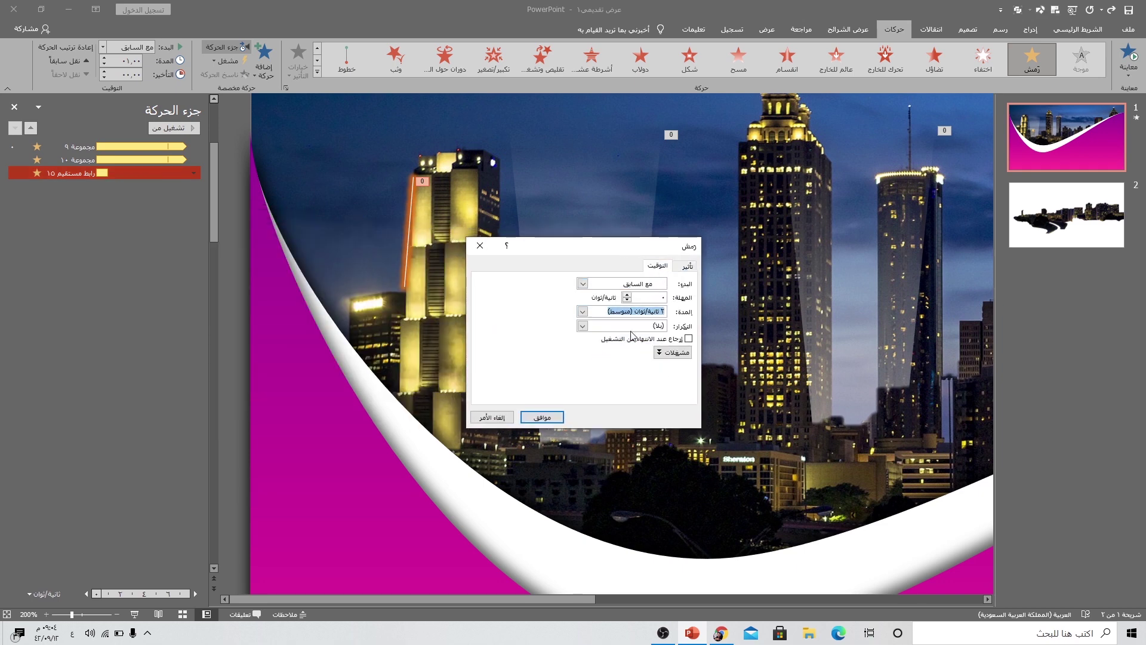
left_click(582, 326)
left_click(599, 403)
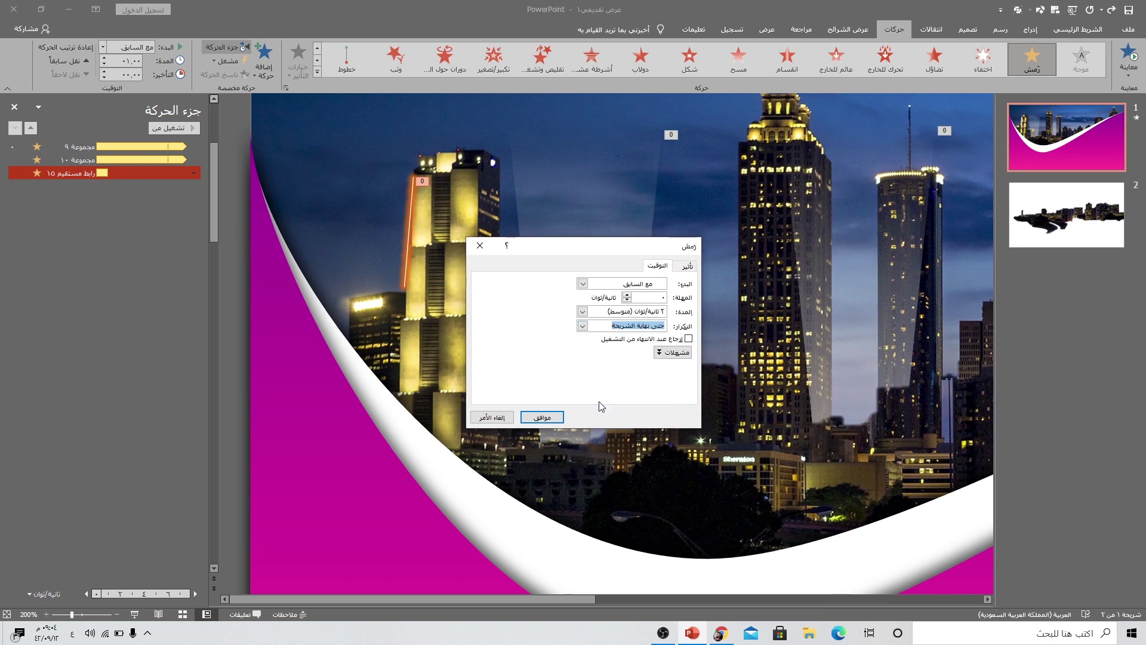
left_click(542, 417)
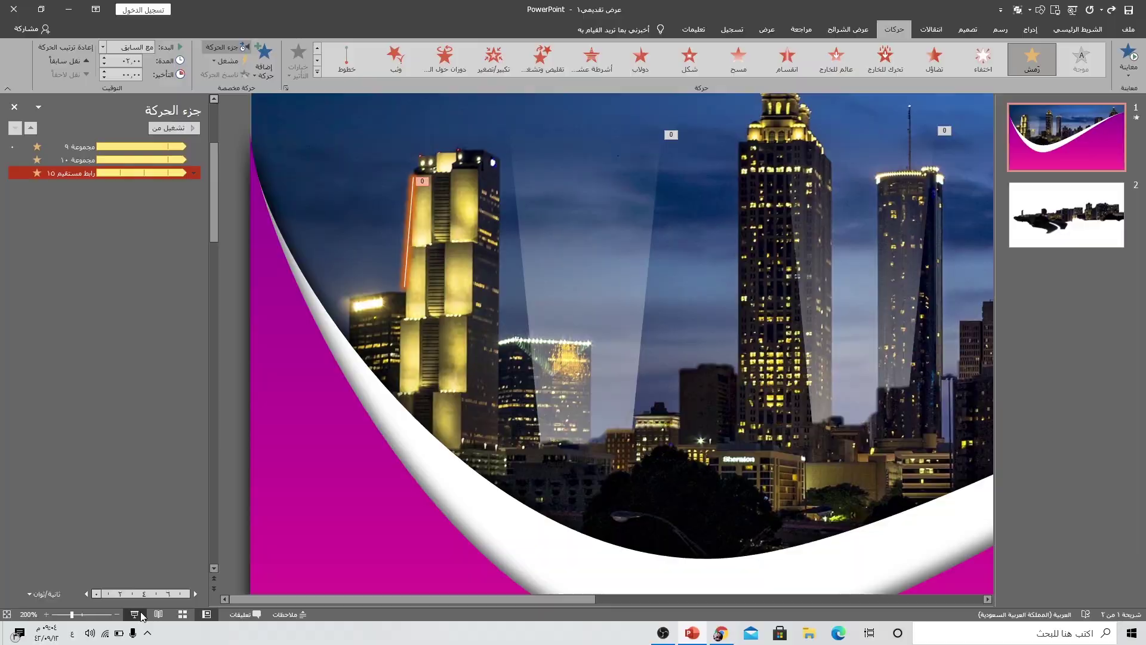
left_click(142, 613)
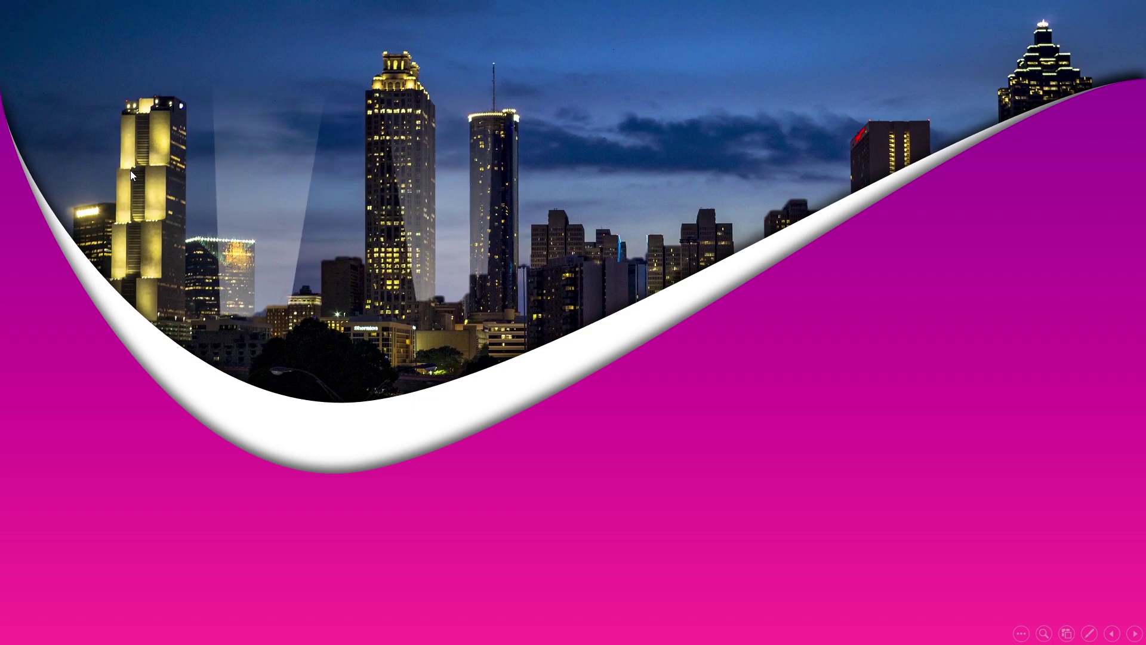
key("Escape")
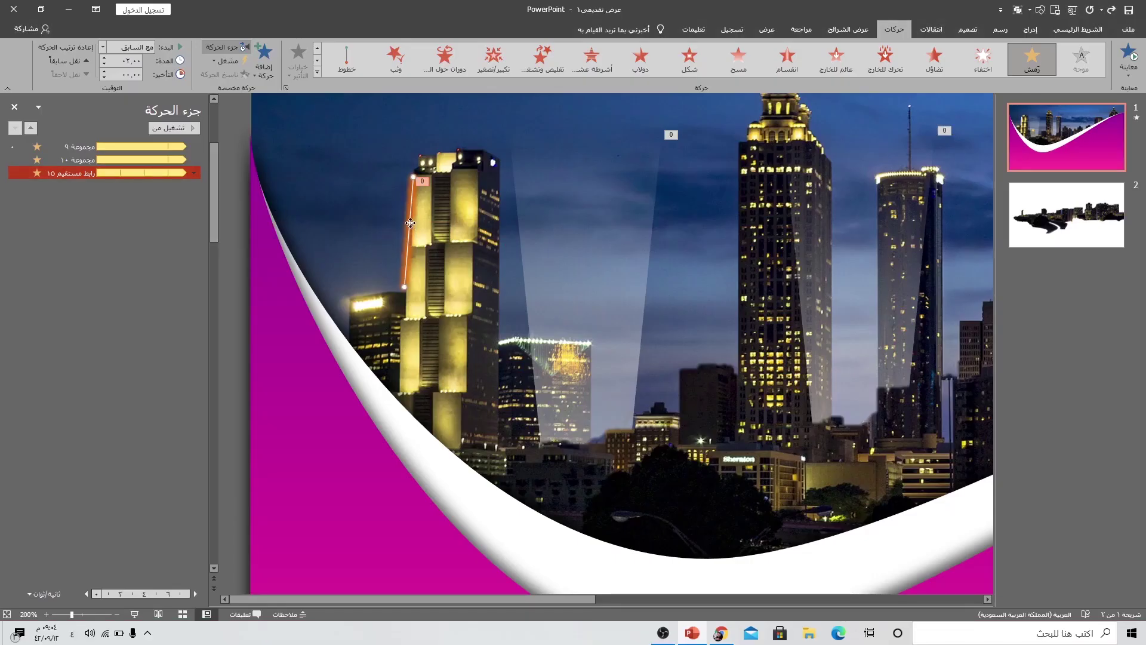
Step: Duplicate the orange line down the left edge, up the right edge and across the building's top
mouse_move(406, 287)
left_mouse_down()
mouse_move(412, 245)
mouse_move(403, 280)
left_mouse_up()
key("ctrl+d")
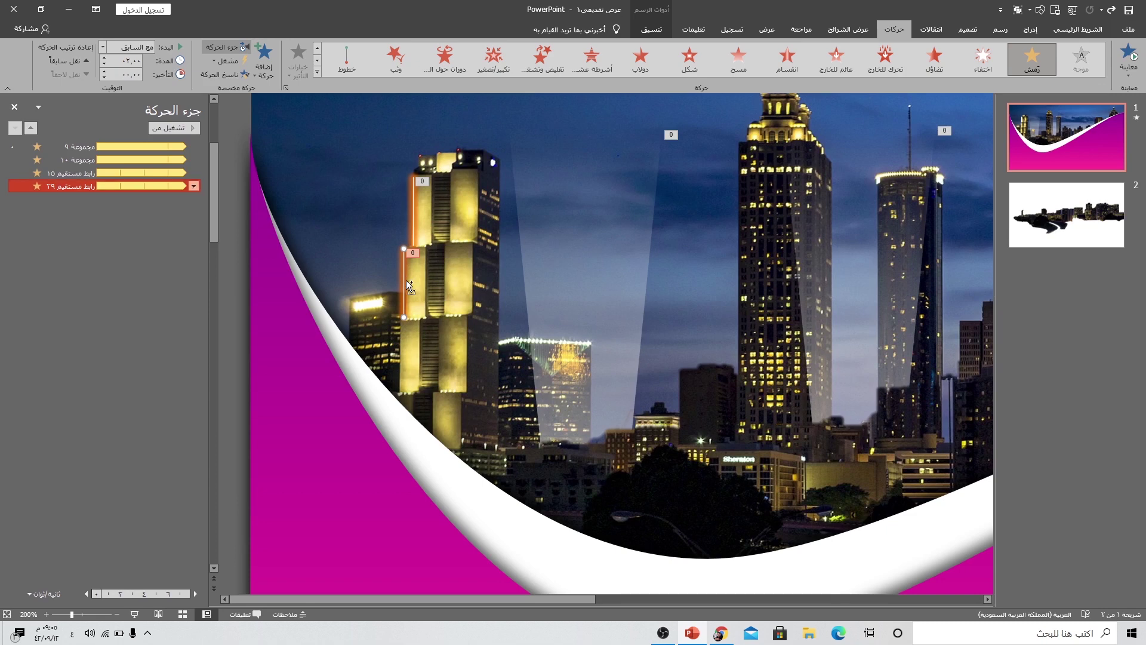
key("ctrl+d")
left_click(394, 341)
left_click_drag(390, 341, 470, 273)
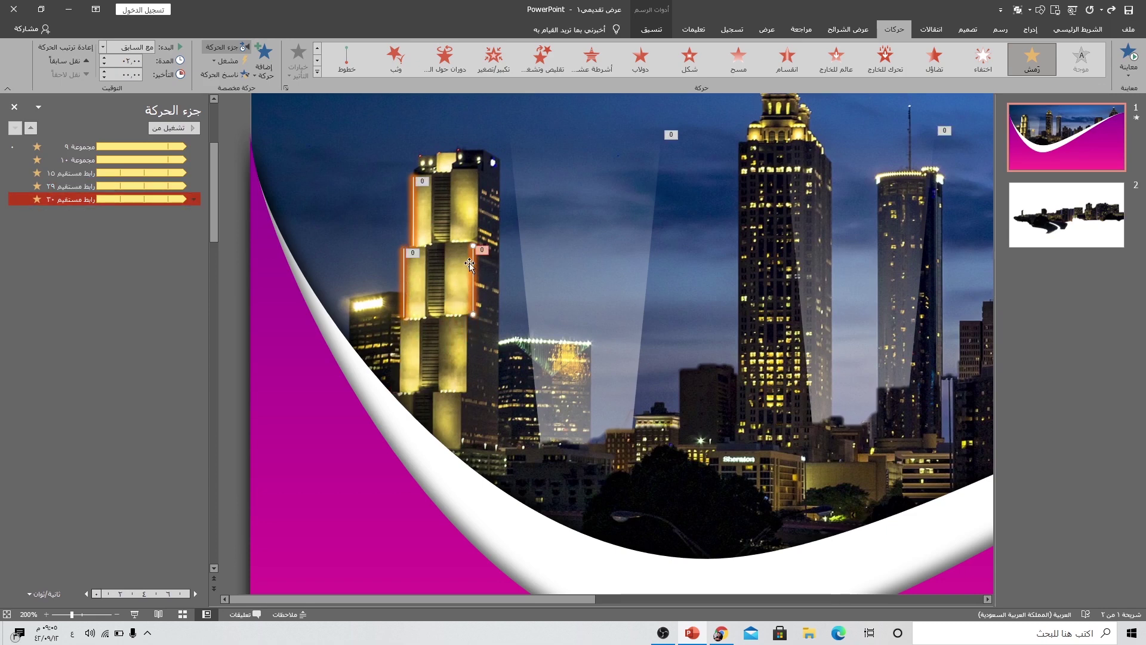
key("ctrl+d")
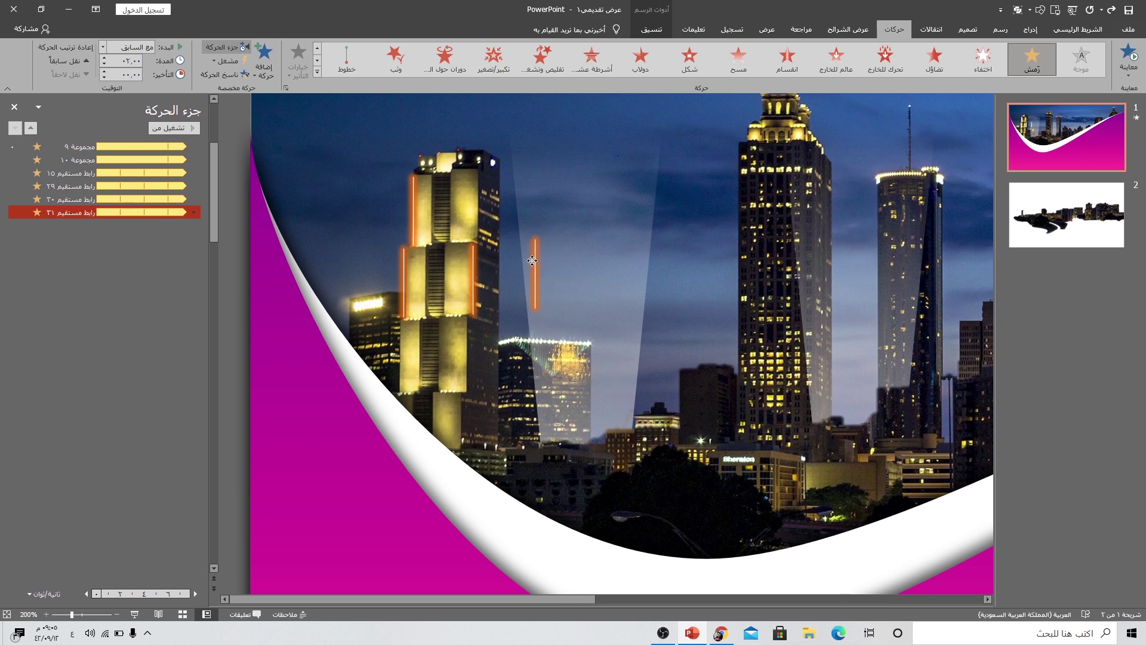
left_click_drag(553, 269, 479, 201)
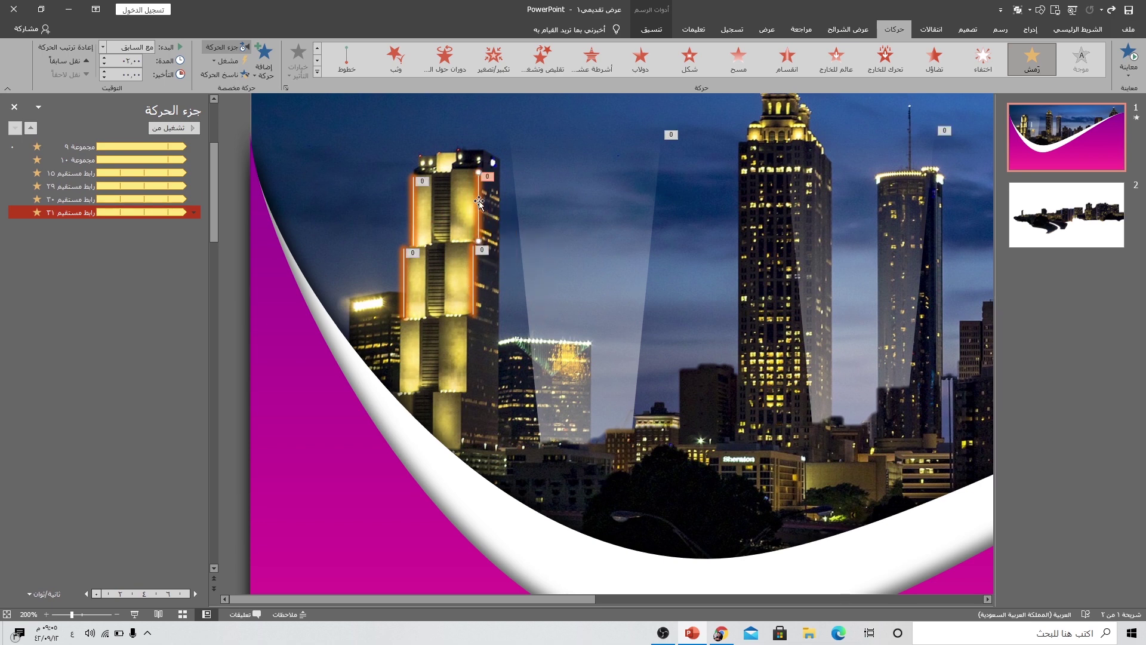
key("ctrl+d")
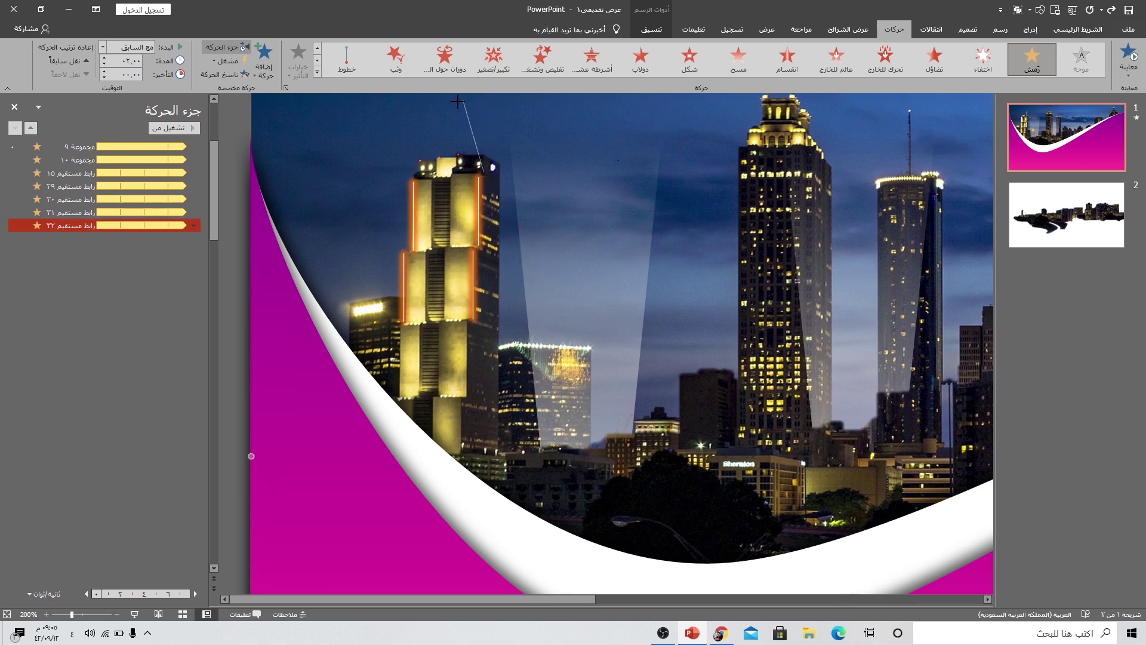
mouse_move(483, 101)
left_mouse_down()
mouse_move(415, 174)
mouse_move(450, 177)
left_mouse_up()
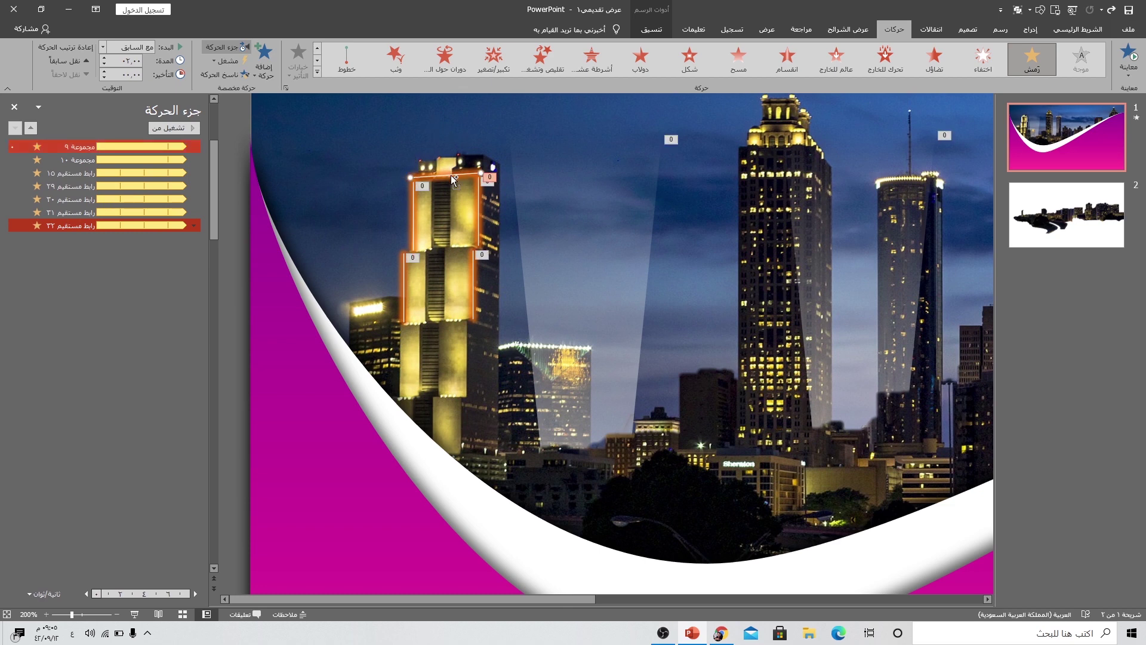
Step: Add crosswise copies across the building's middle and lower band, then preview the slide show
key("ctrl+d")
left_click_drag(397, 177, 455, 240)
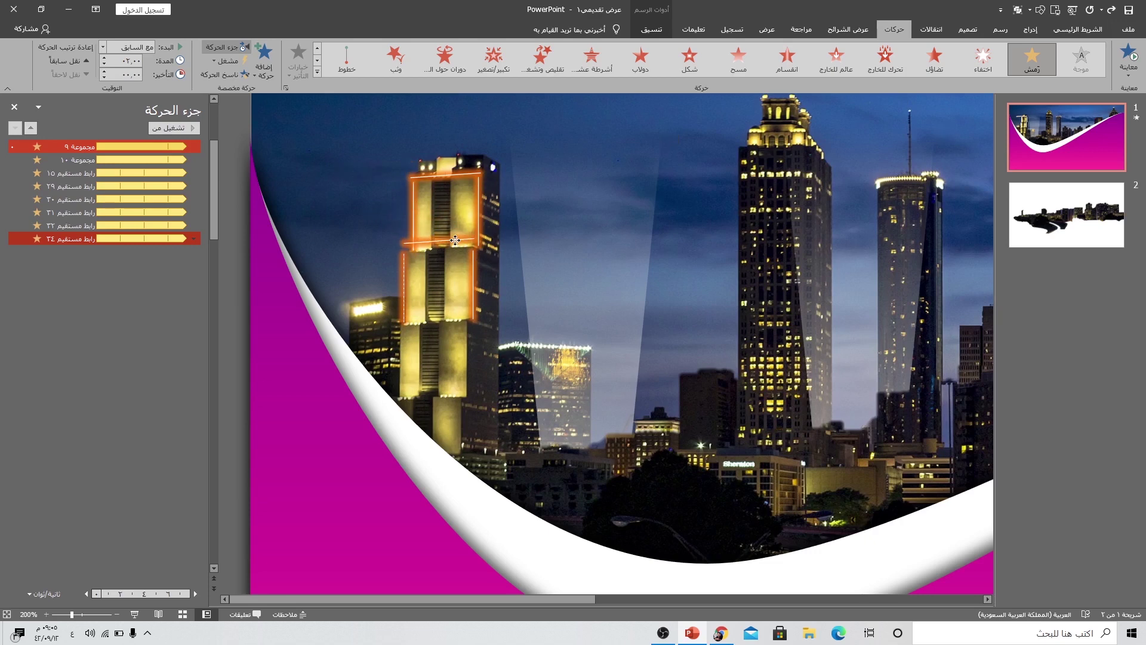
key("ctrl+d")
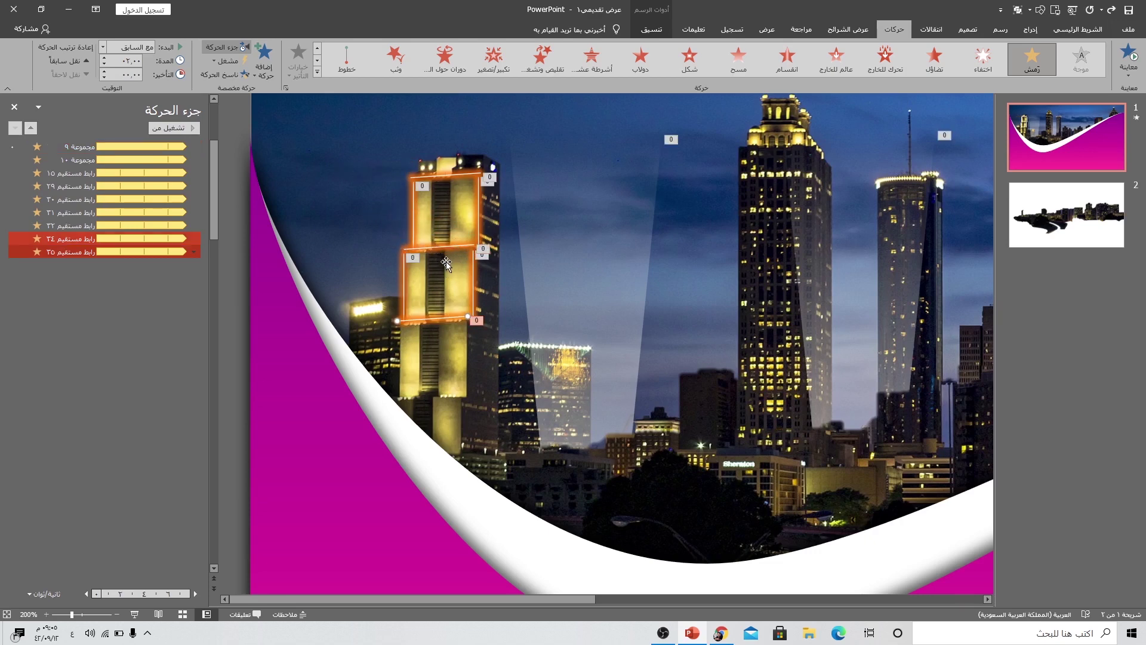
left_click(436, 321)
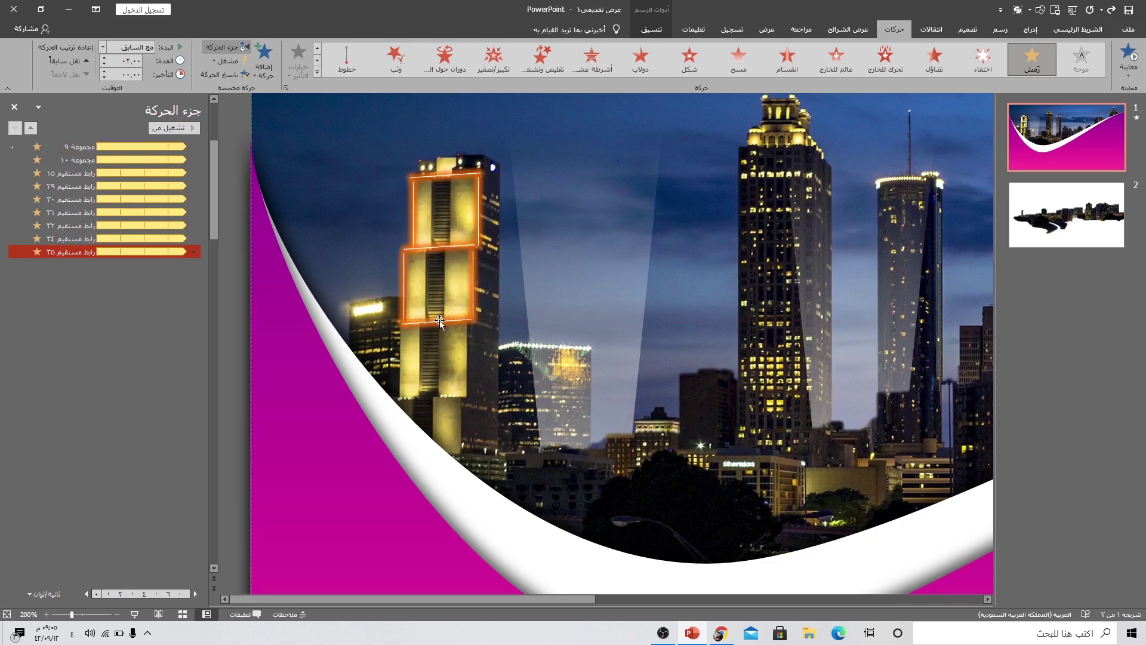
left_click(207, 614)
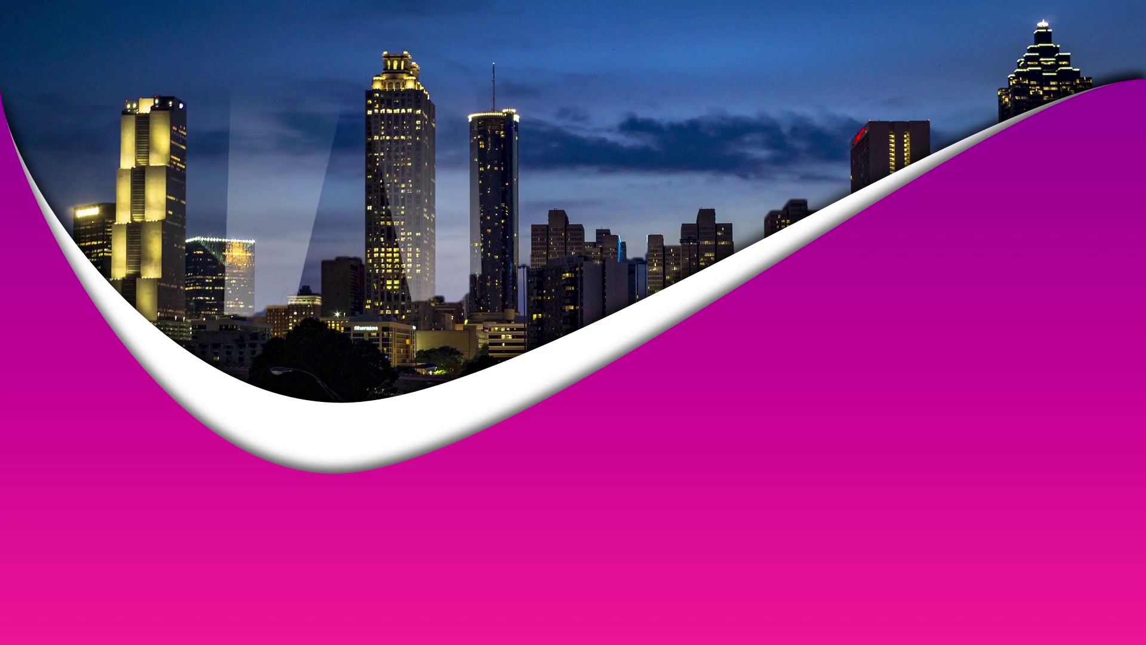
key("Escape")
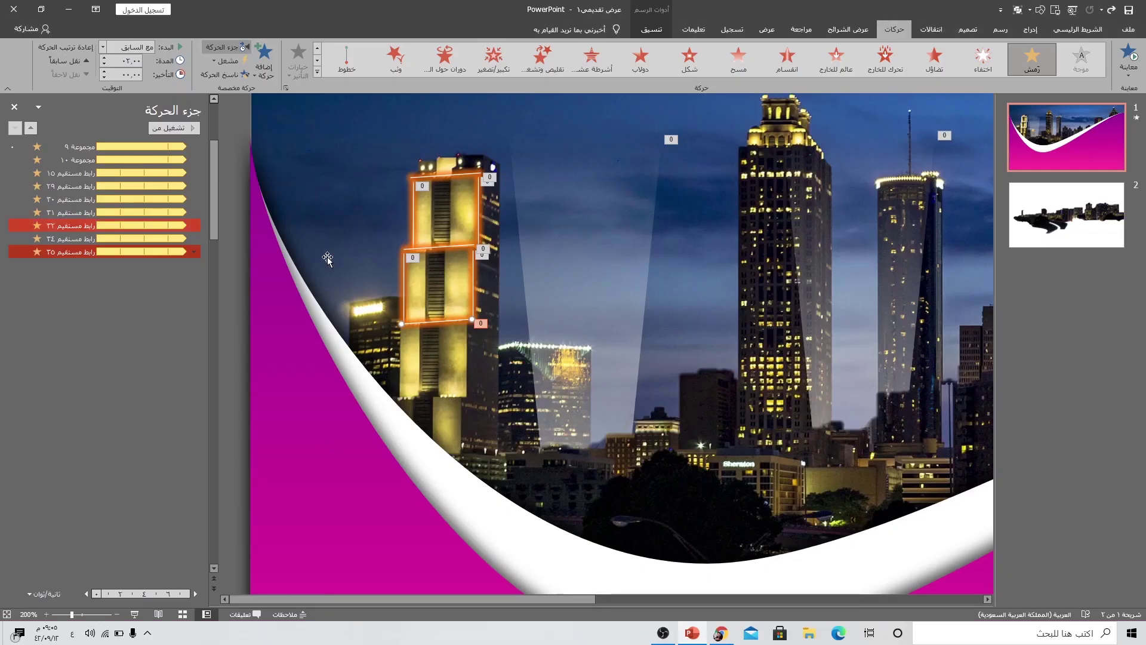
Step: Copy the orange line onto the tall central tower's left edge
left_click(413, 192)
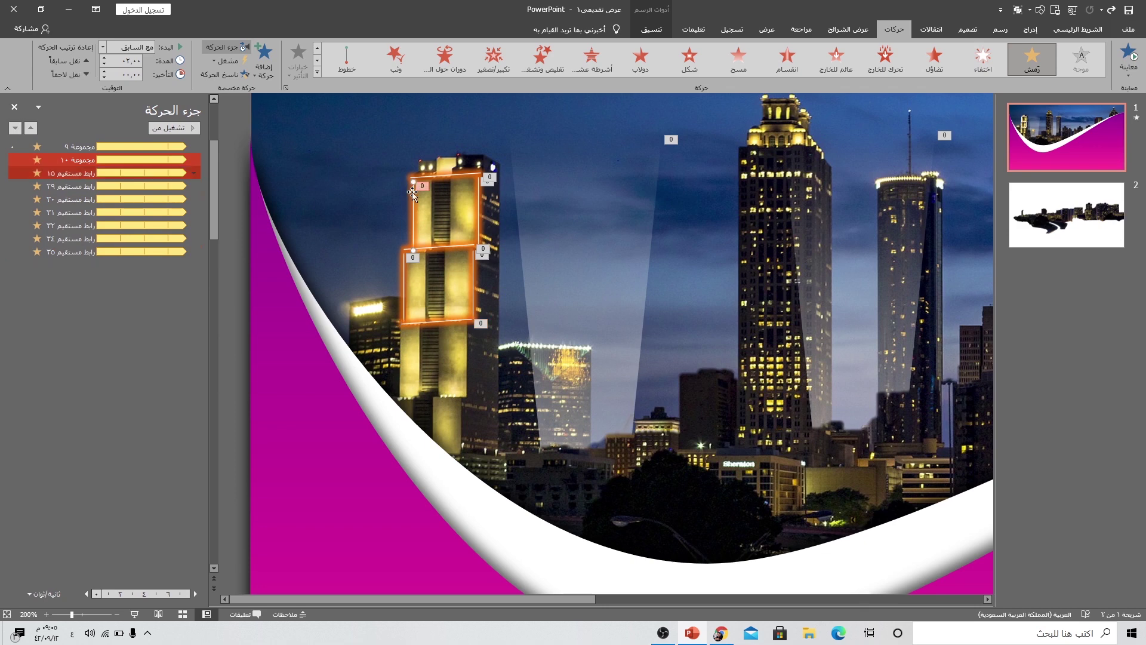
key("ctrl+d")
left_click_drag(434, 227, 736, 185)
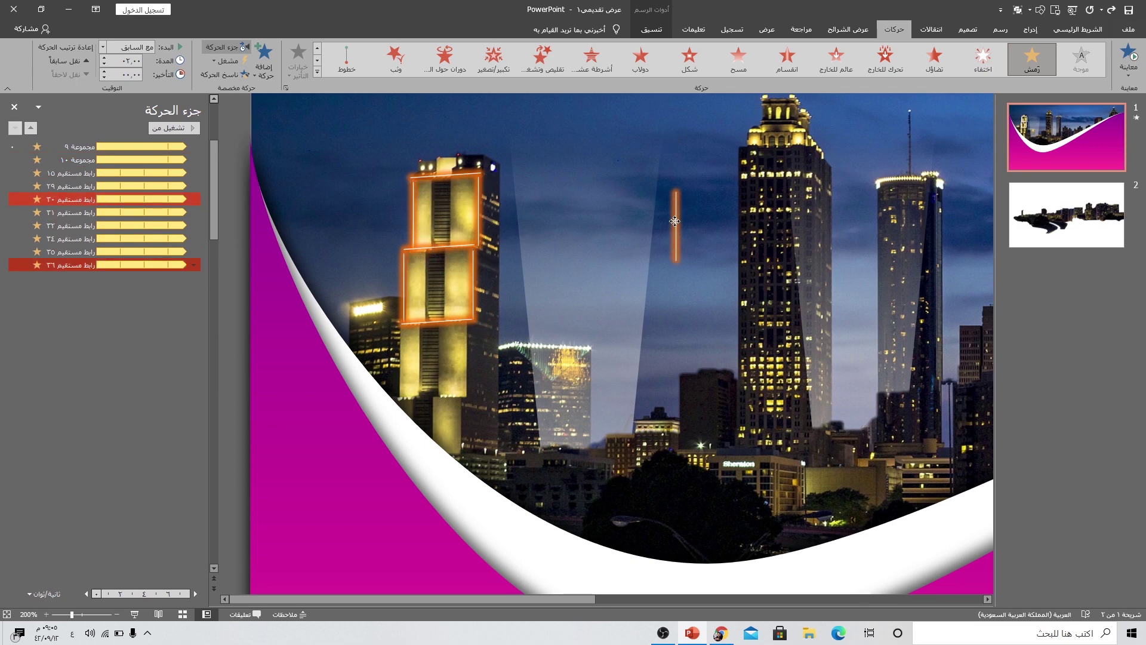
left_click(736, 185)
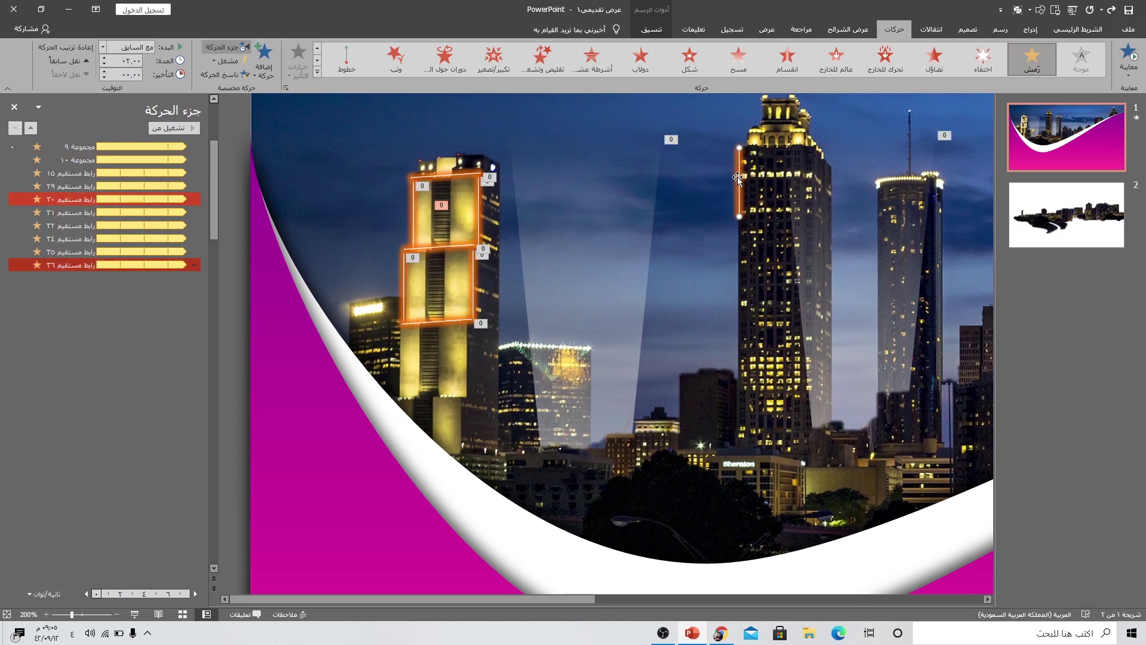
Step: Change the copy's glow to light blue, stretch it down the tower edge, and duplicate it
right_click(739, 181)
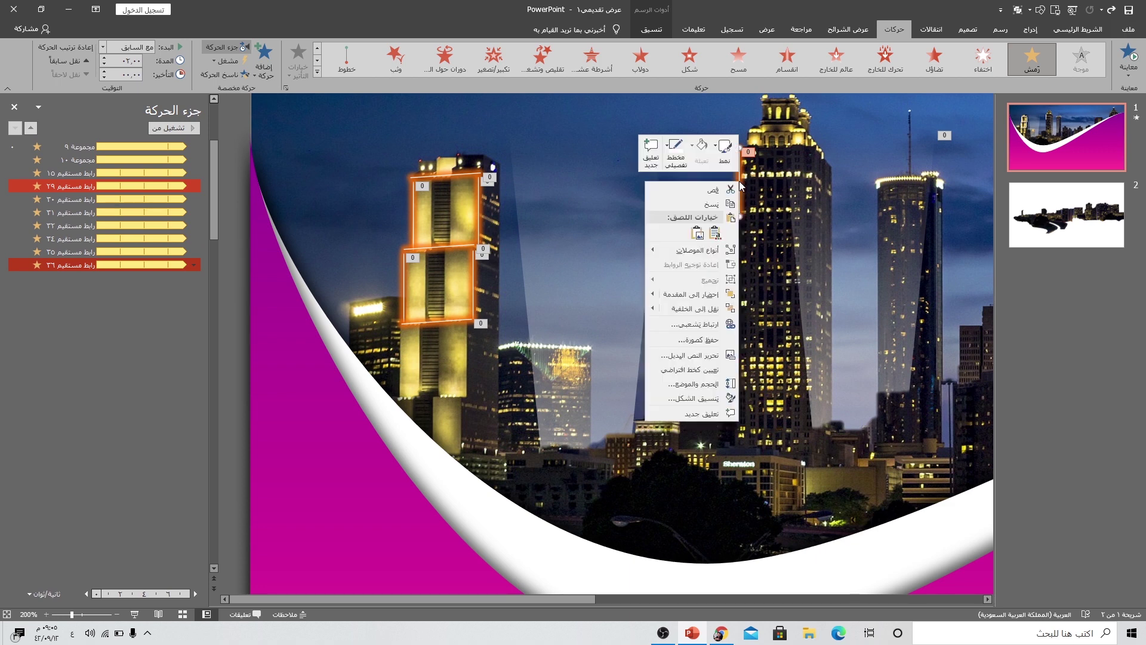
left_click(697, 398)
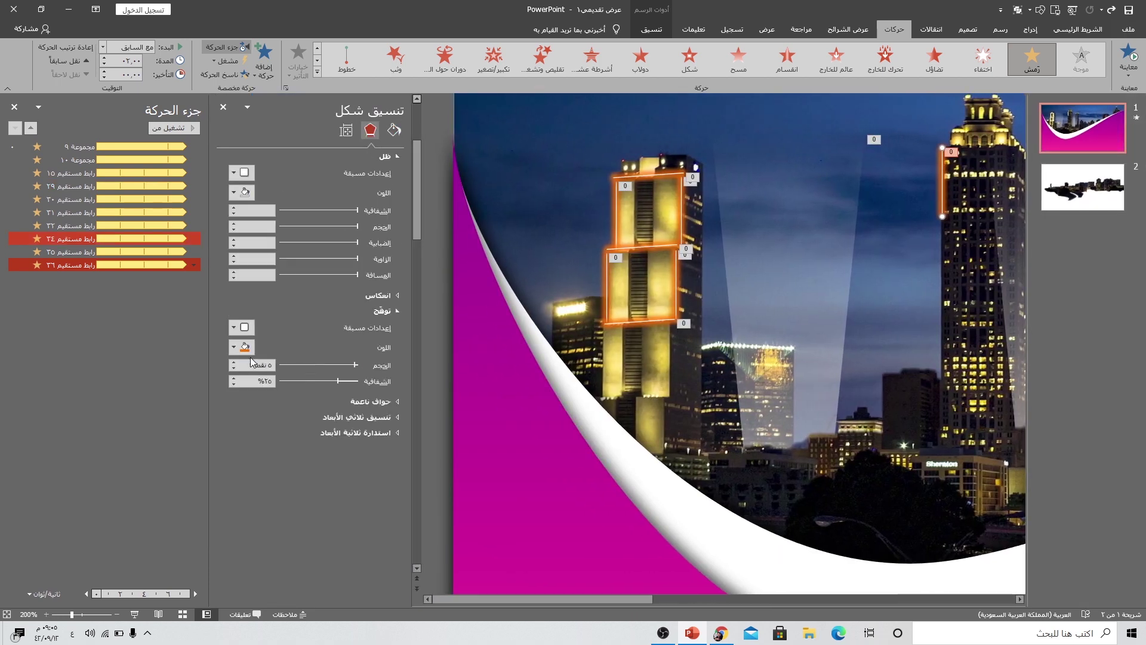
left_click(234, 347)
left_click(188, 439)
left_click(224, 107)
mouse_move(739, 217)
left_mouse_down()
mouse_move(716, 397)
mouse_move(739, 425)
left_mouse_up()
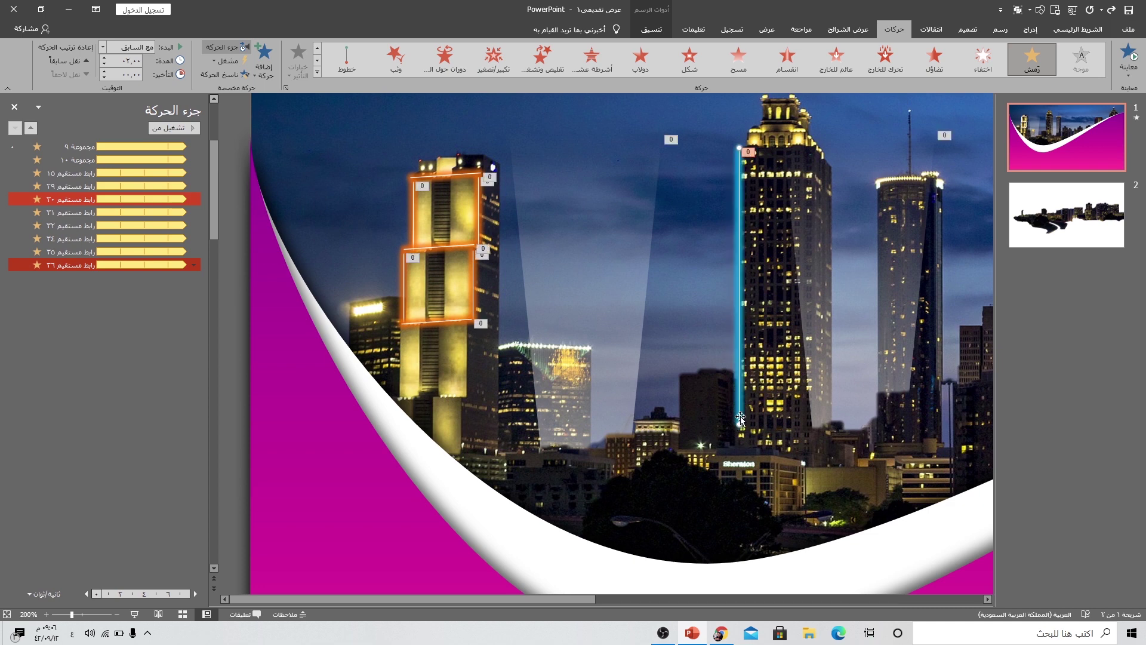
key("ctrl+d")
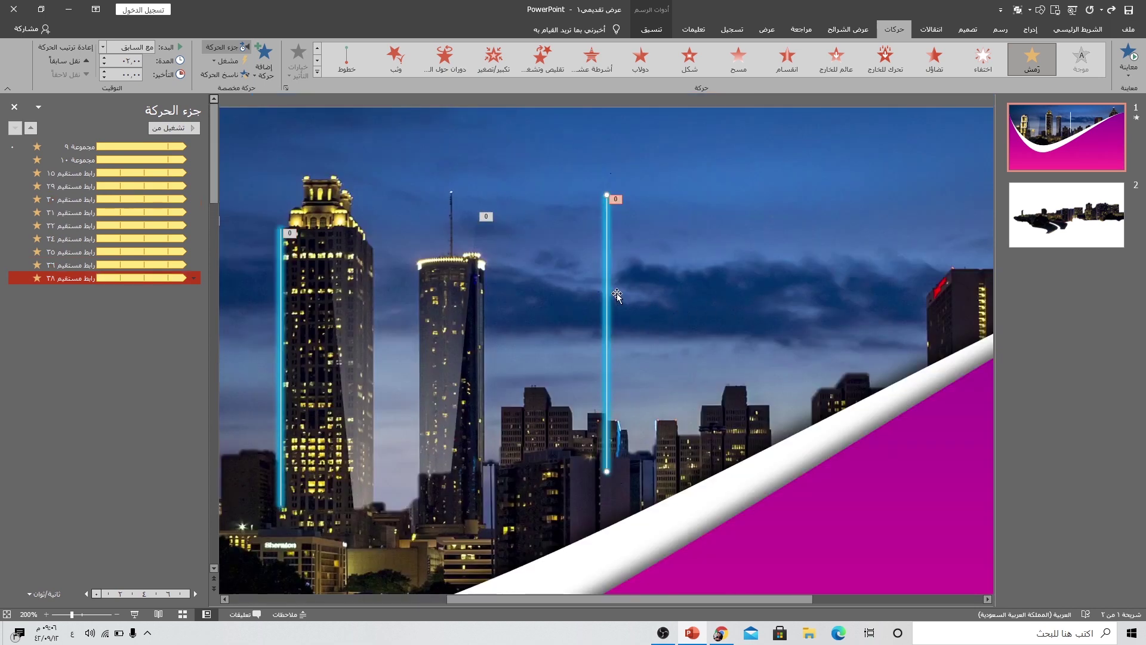
Step: Position cyan line copies along the tower's right side and across its roof
left_click_drag(608, 295, 373, 339)
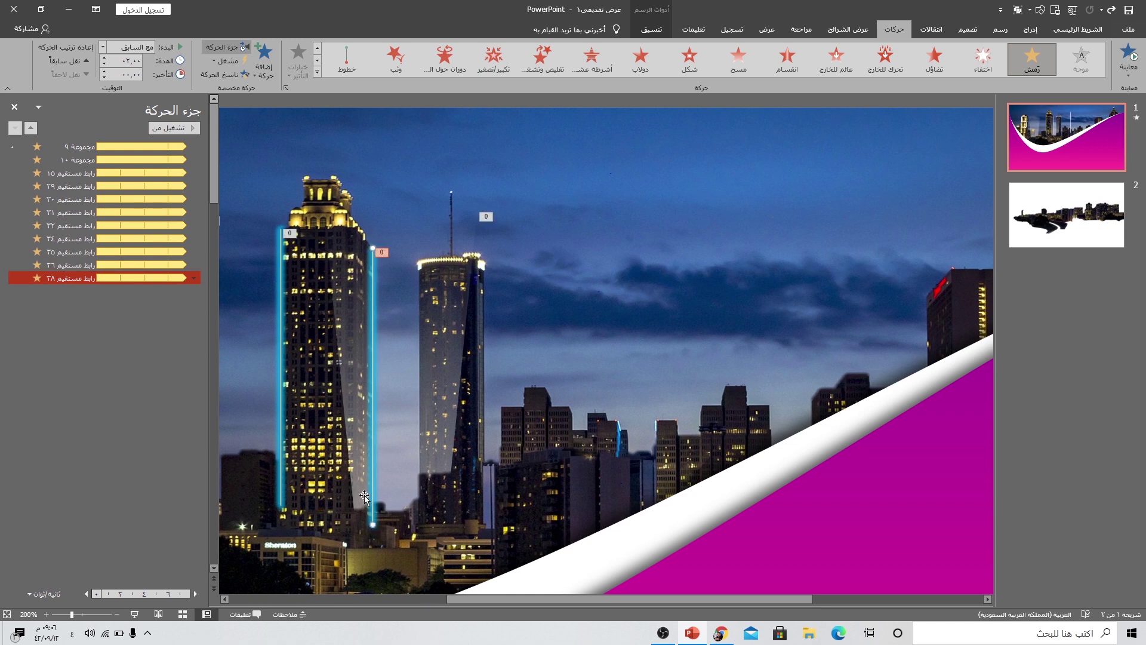
left_click_drag(373, 527, 372, 499)
left_click_drag(372, 366, 466, 342)
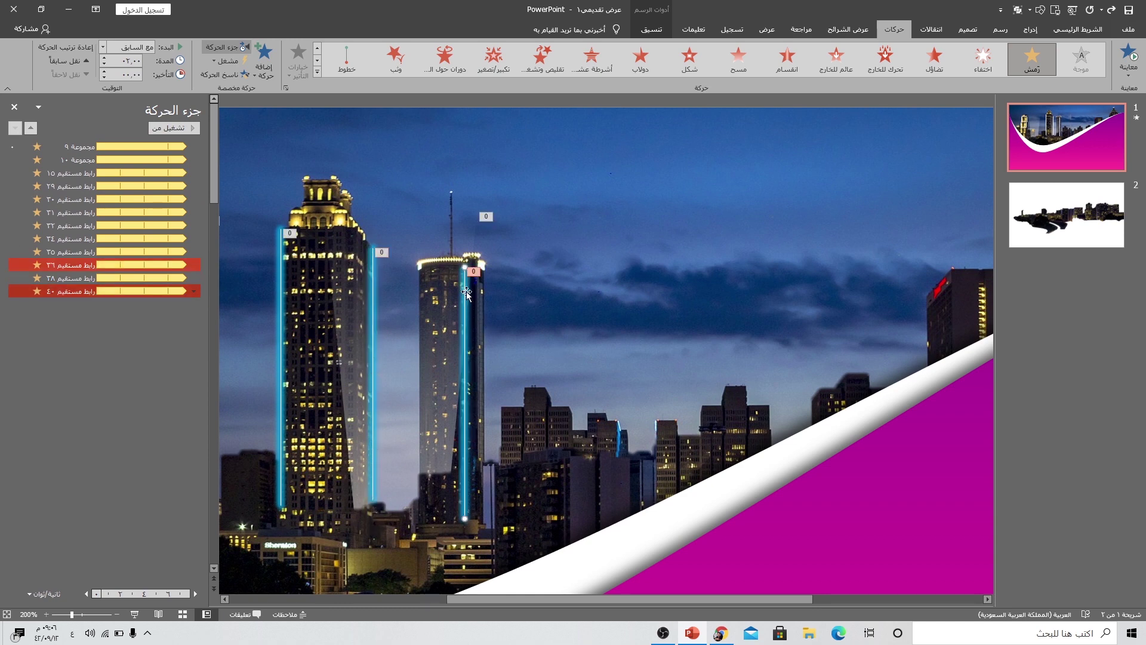
left_click_drag(466, 293, 375, 272)
left_click_drag(375, 501, 375, 256)
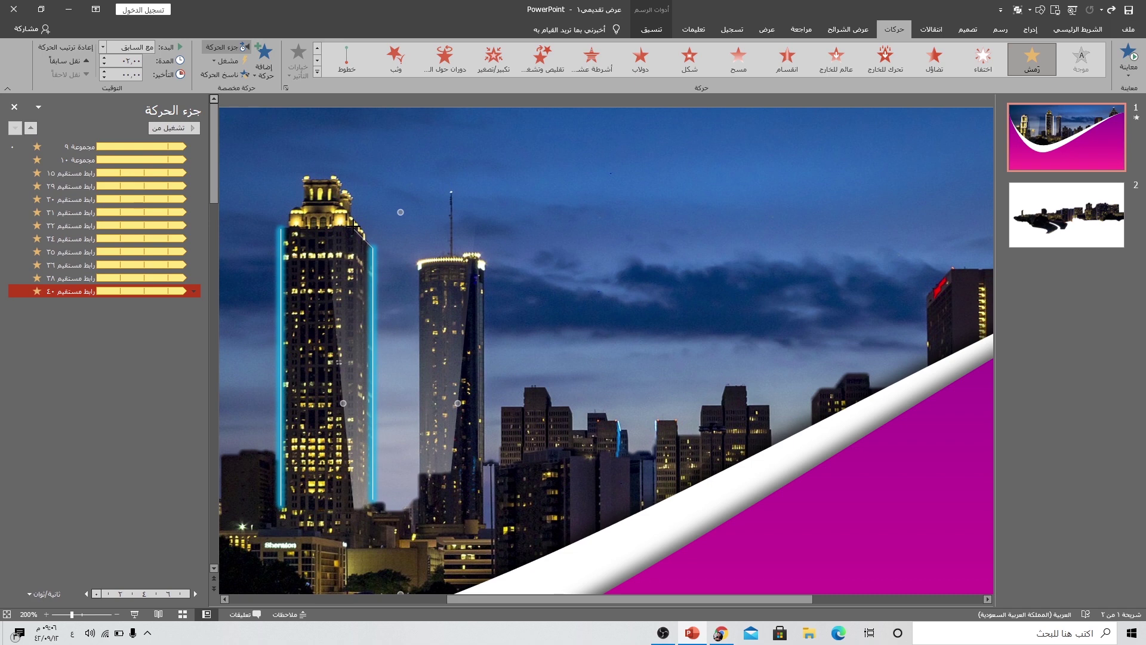
left_click_drag(340, 233, 337, 222)
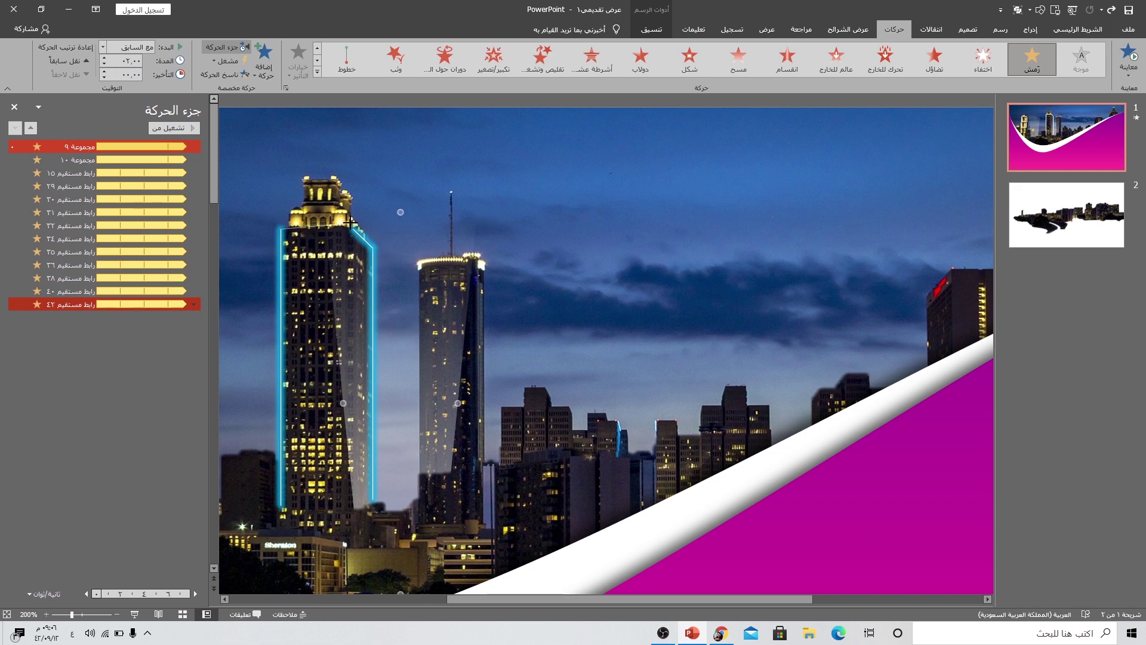
left_click_drag(351, 224, 338, 230)
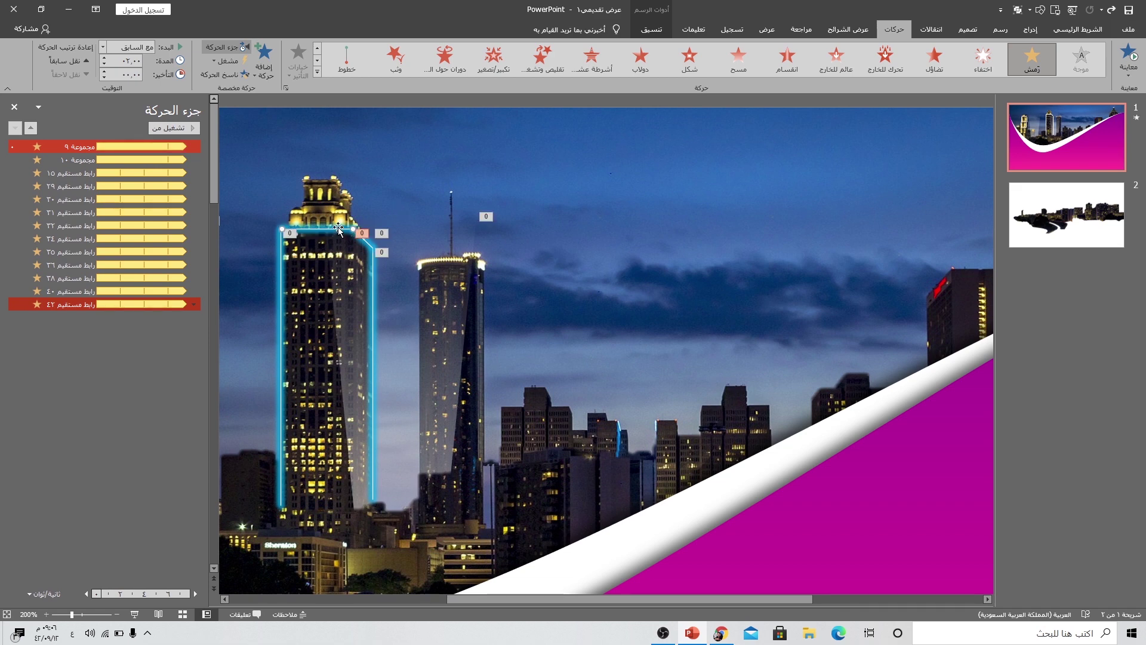
Step: Duplicate the left outline line onto the neighbouring spire tower's left edge
left_click(282, 287)
key("ctrl+d")
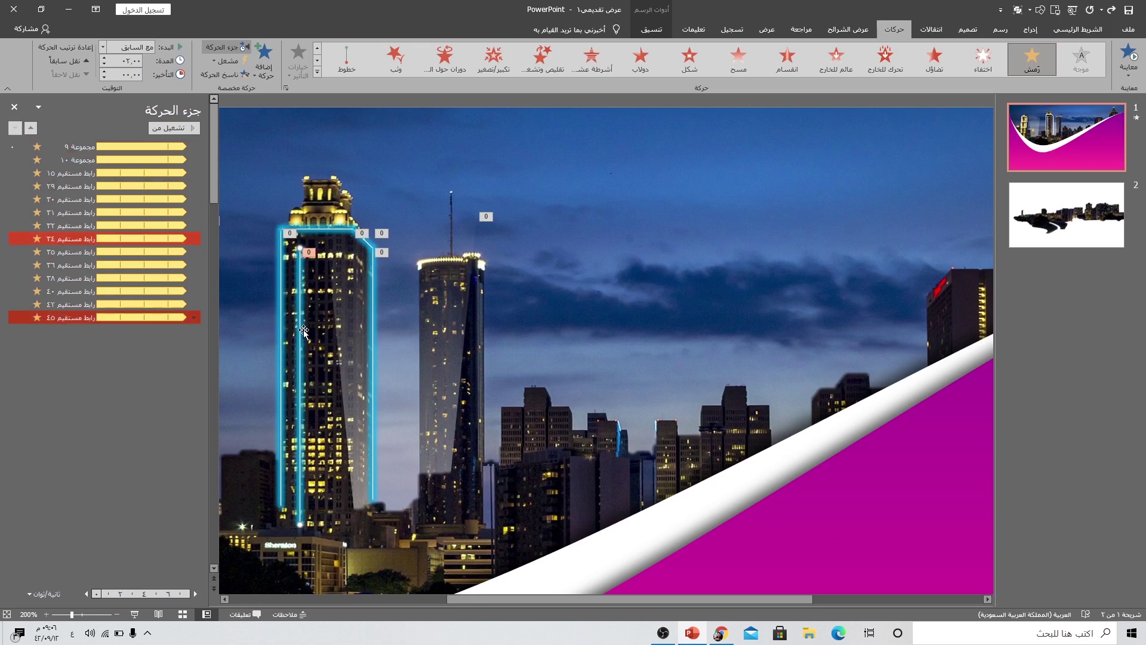
left_click_drag(304, 332, 408, 323)
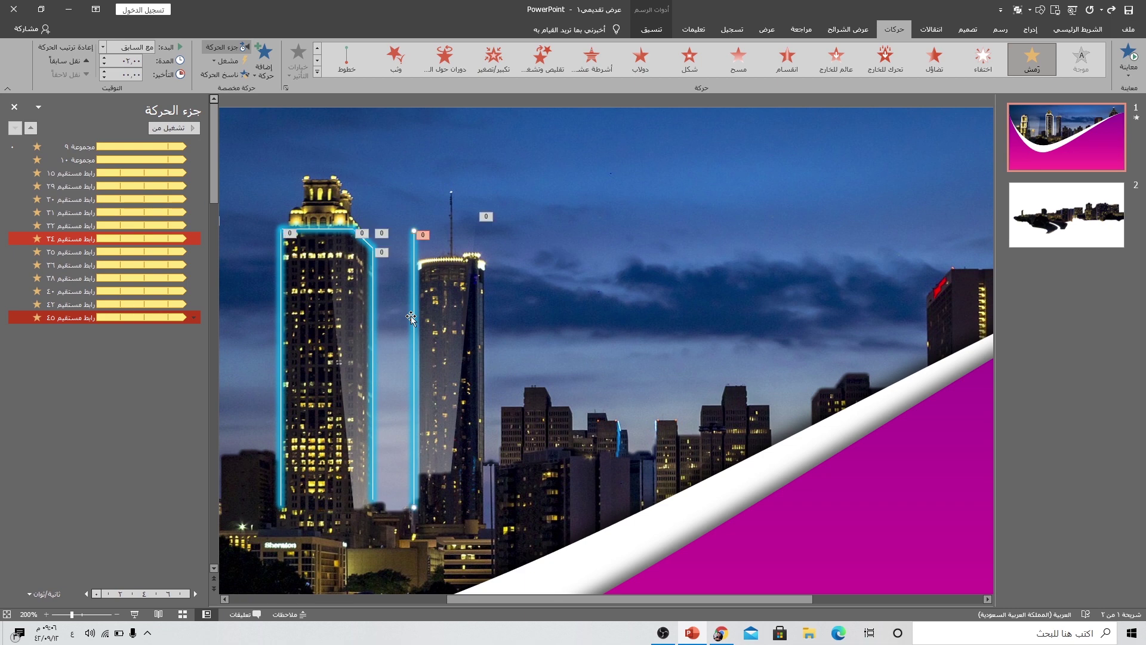
Step: Change the new line's glow colour to yellow
right_click(411, 318)
left_click(387, 531)
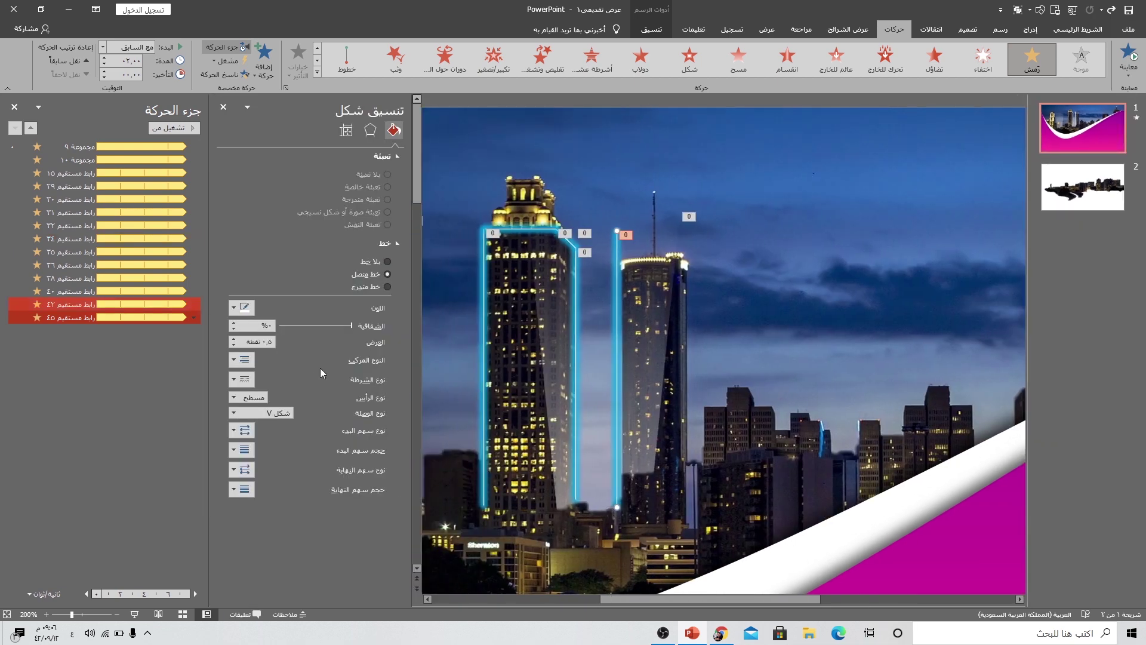
left_click(370, 130)
left_click(272, 310)
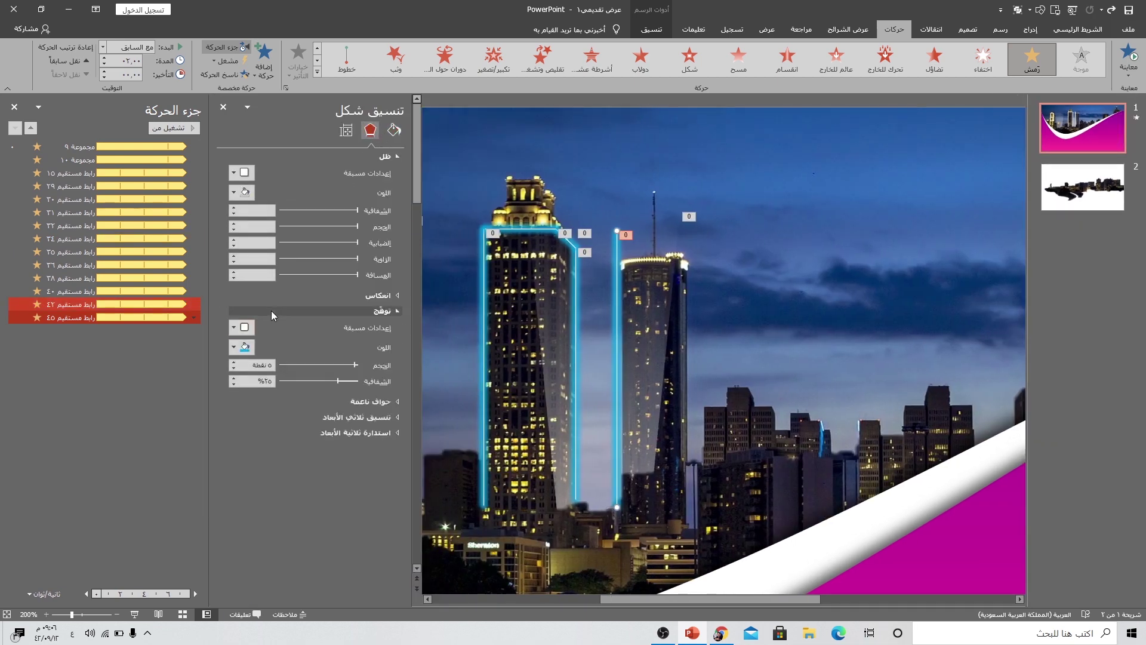
left_click(240, 352)
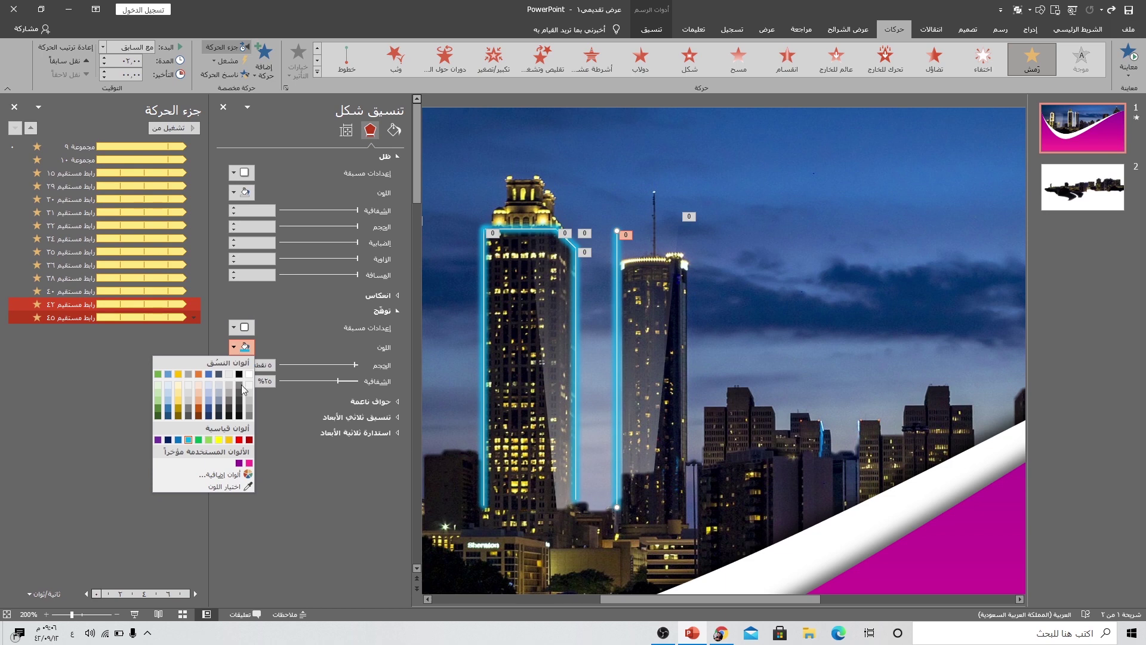
left_click(220, 439)
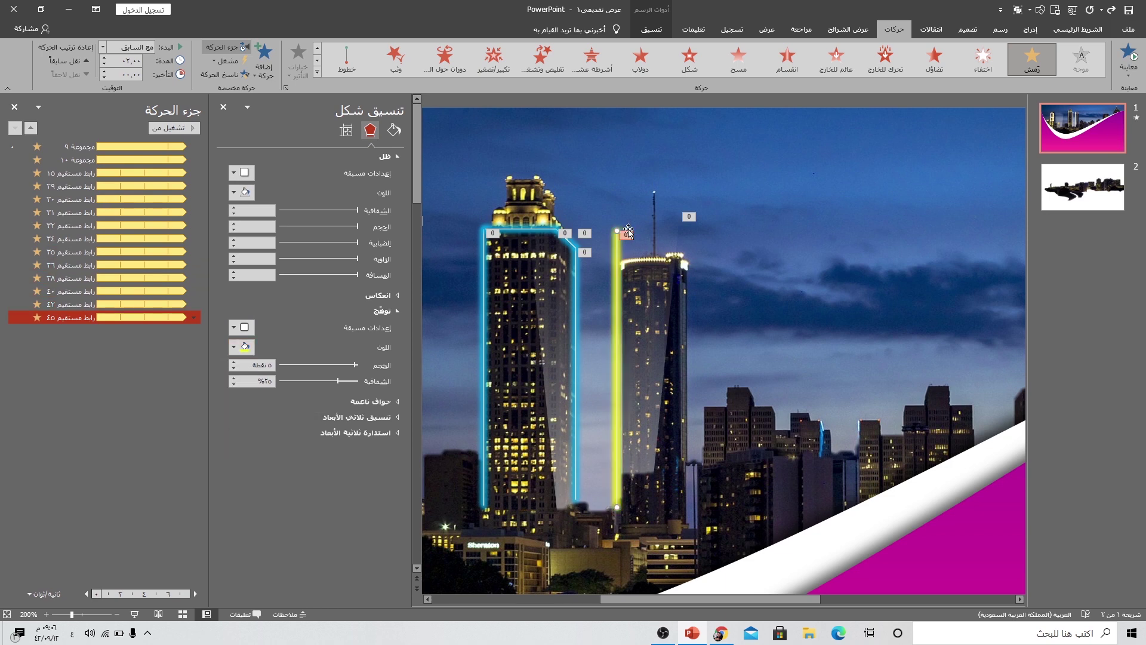
Step: Duplicate the yellow line onto the spire tower's right edge and shorten its top end
left_click(623, 275)
left_click(618, 471)
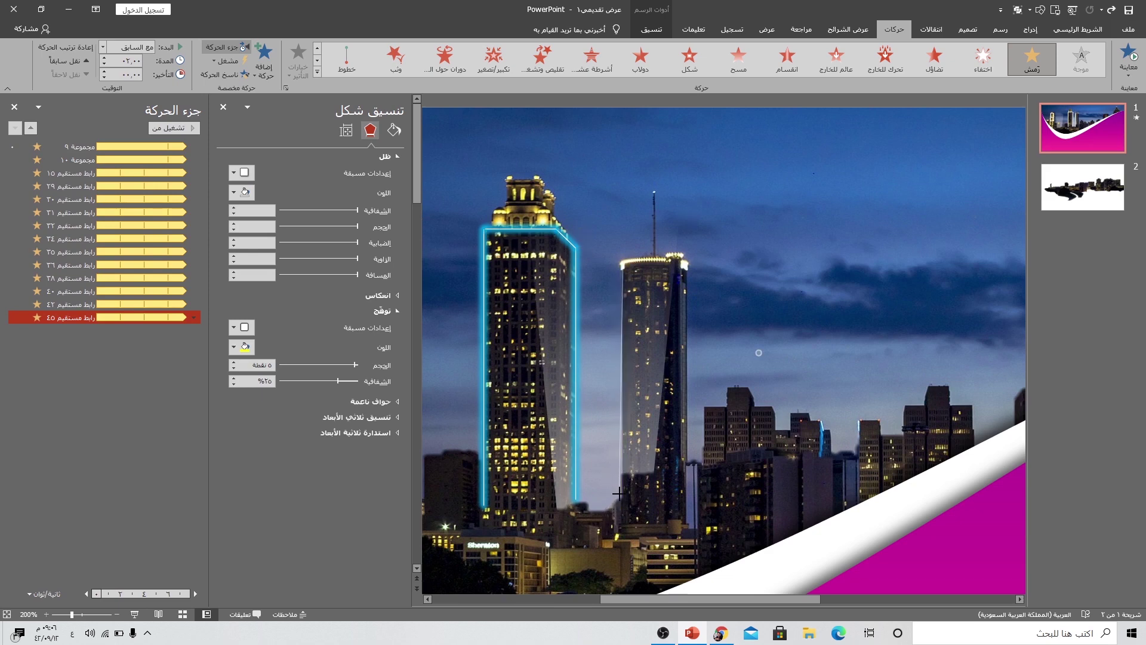
left_click(622, 495)
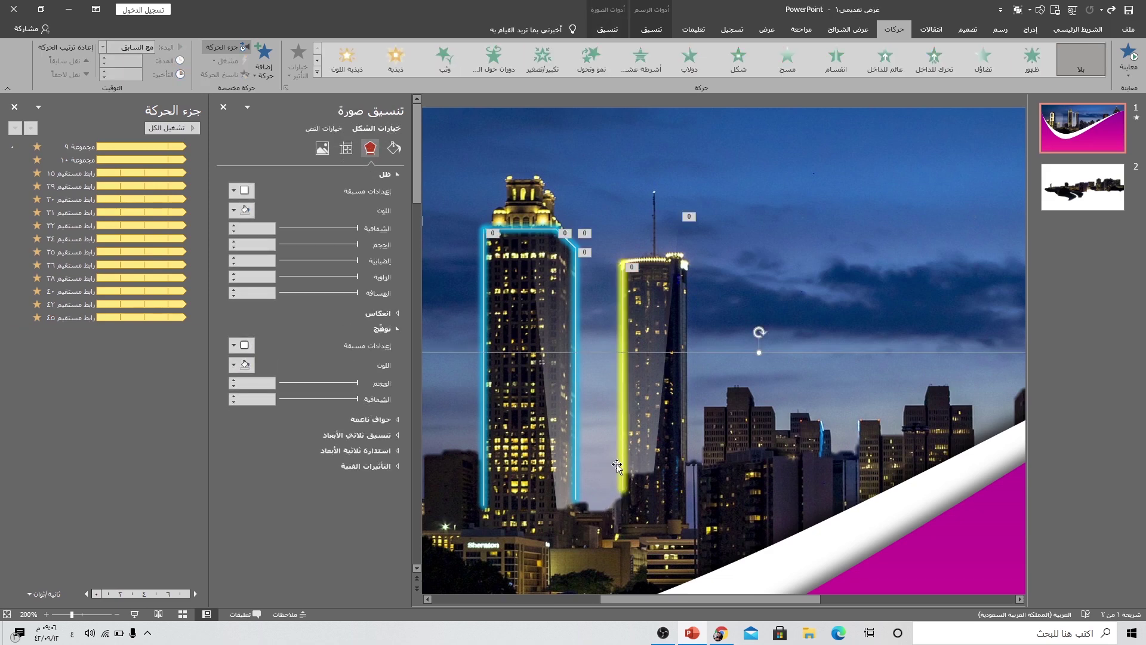
left_click(622, 439)
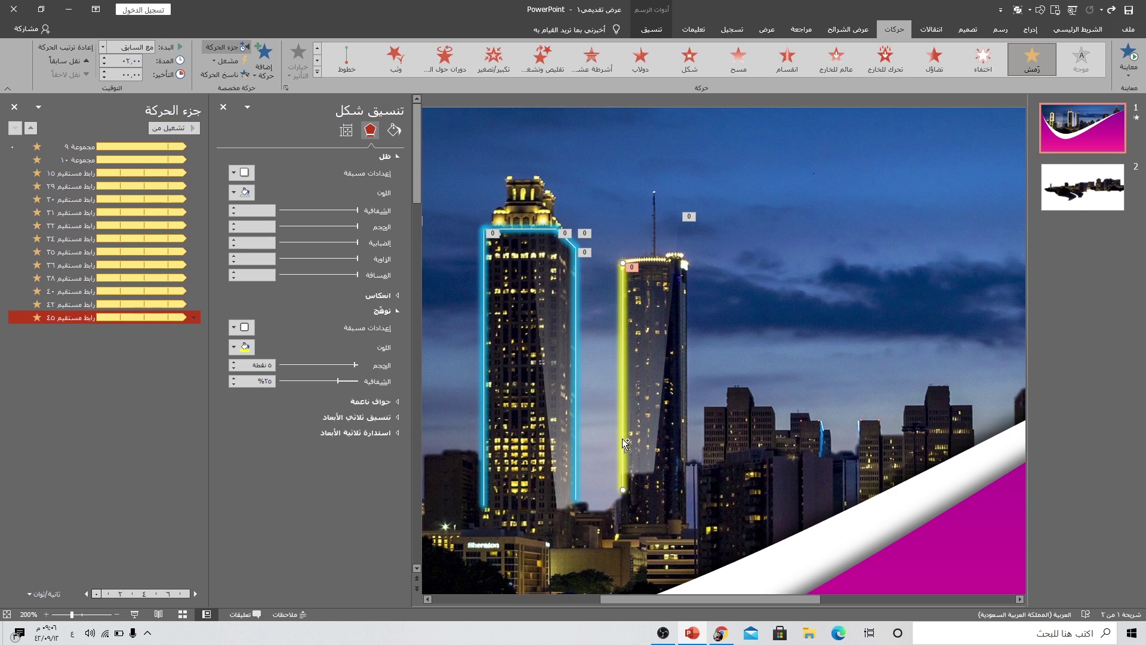
key("ctrl+d")
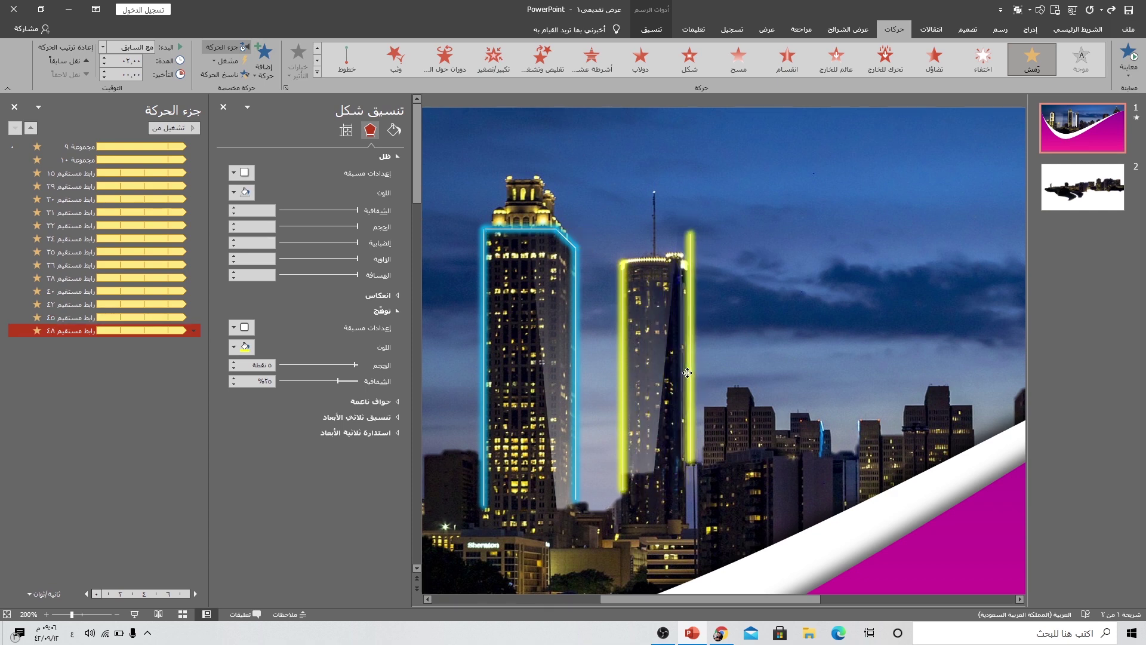
left_click_drag(640, 421, 691, 372)
key("Escape")
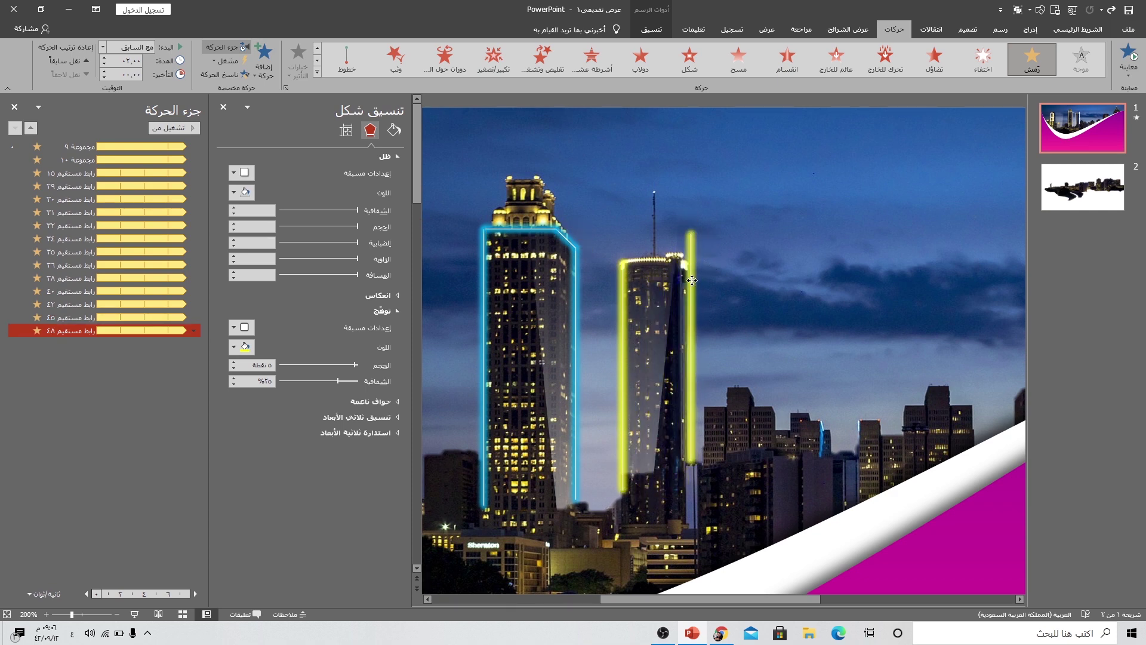
left_click_drag(691, 233, 691, 262)
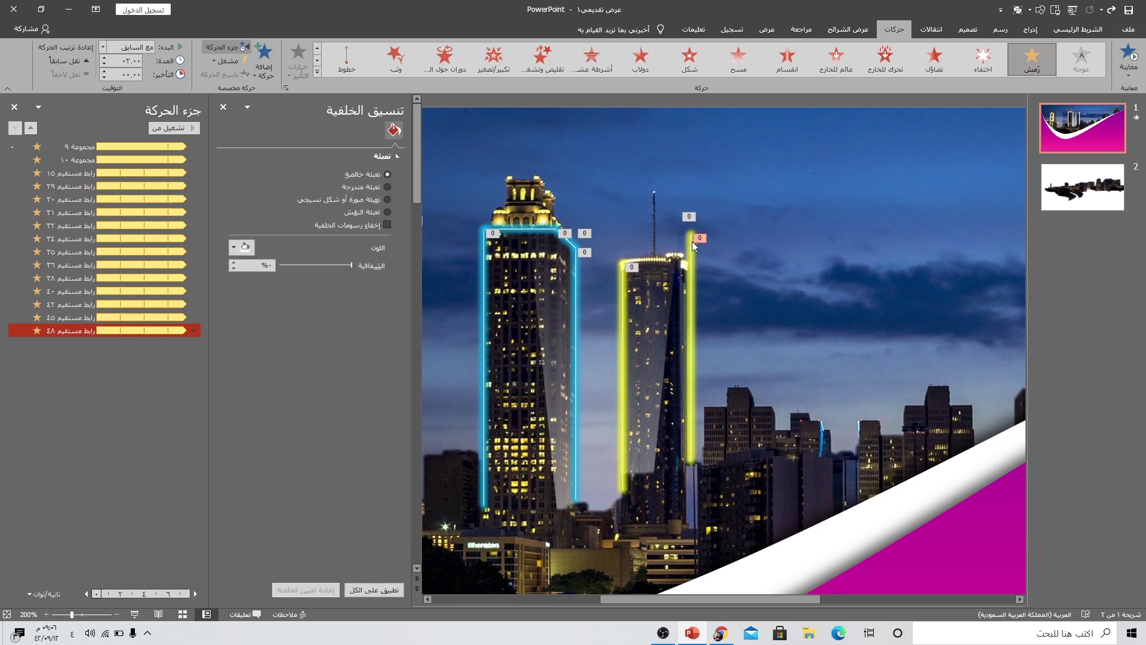
Step: Add another yellow copy swung across the spire tower's roof
key("ctrl+d")
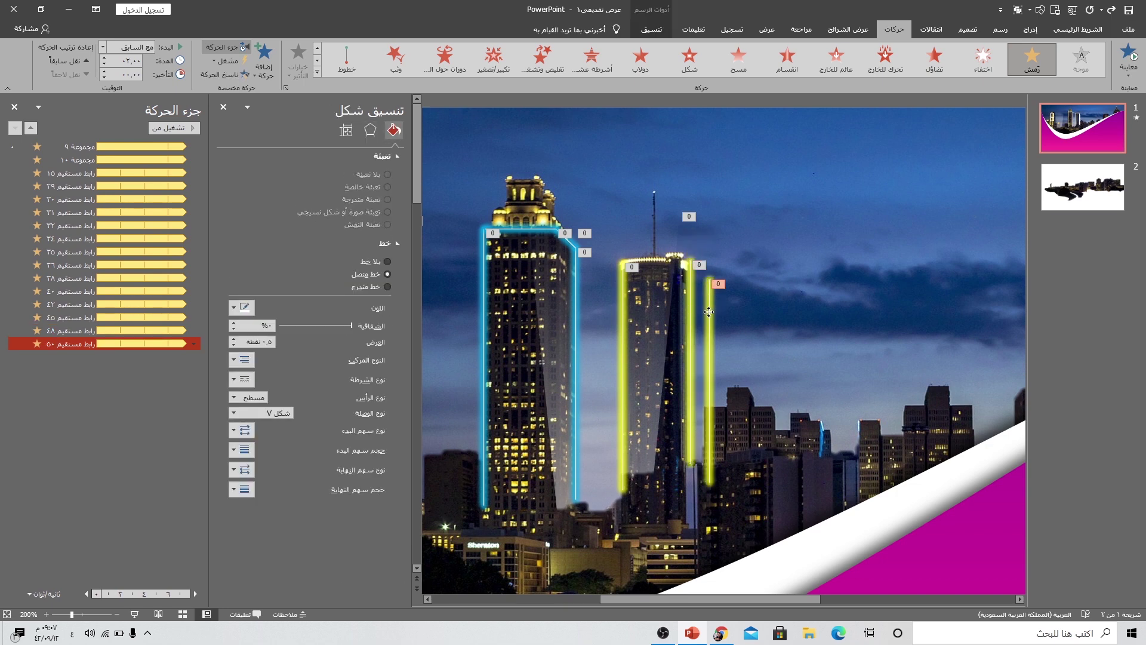
left_click_drag(709, 312, 693, 296)
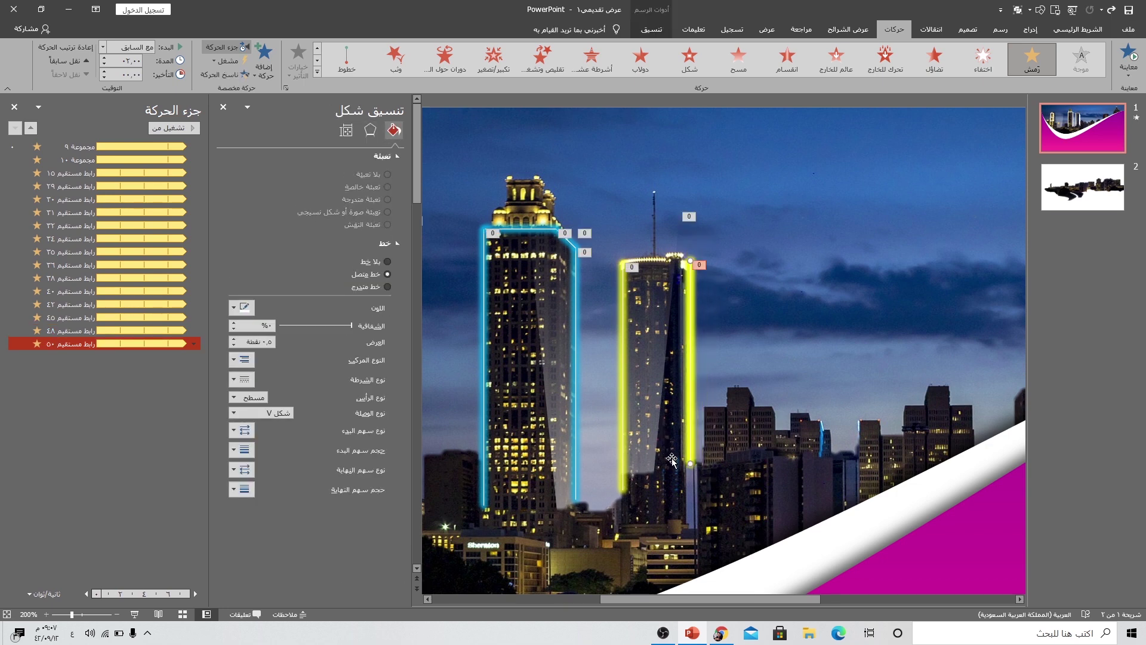
left_click_drag(692, 465, 632, 291)
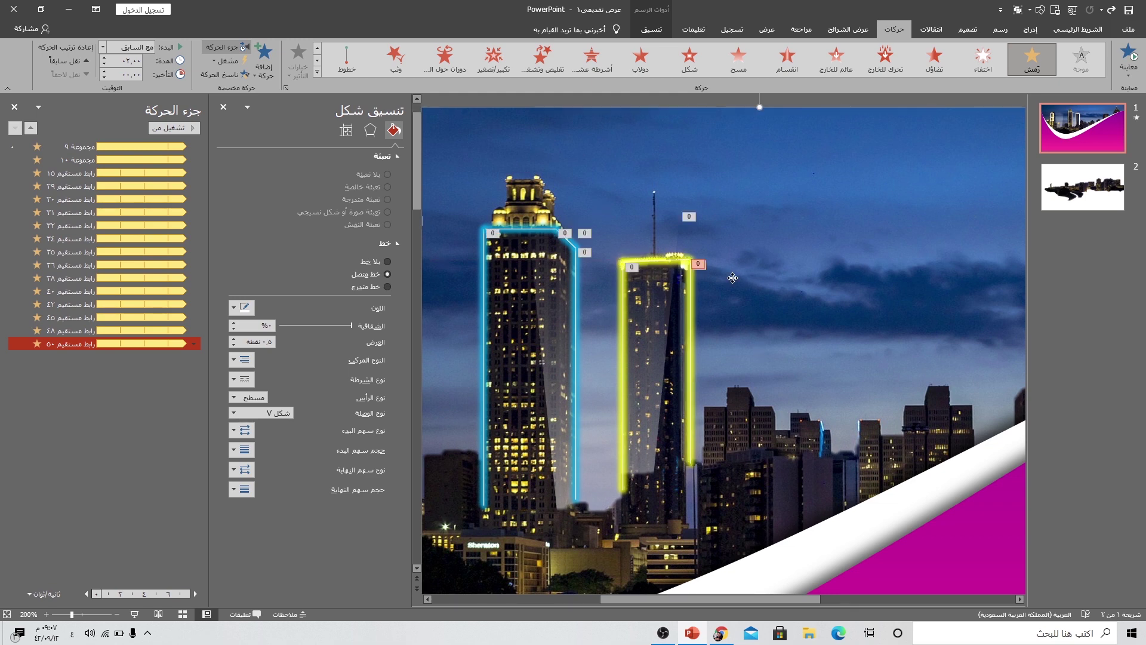
left_click(696, 287)
scroll(334, 450, "down", 5)
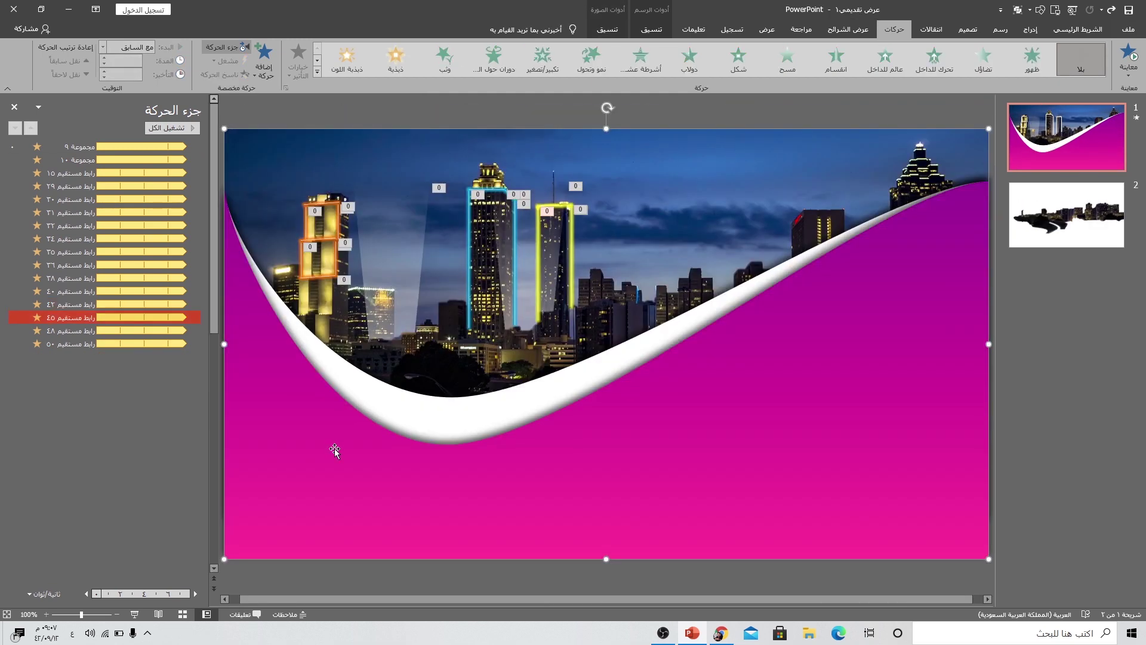
Step: Play the slide show to see the orange, cyan and yellow tower outlines animate
left_click(142, 616)
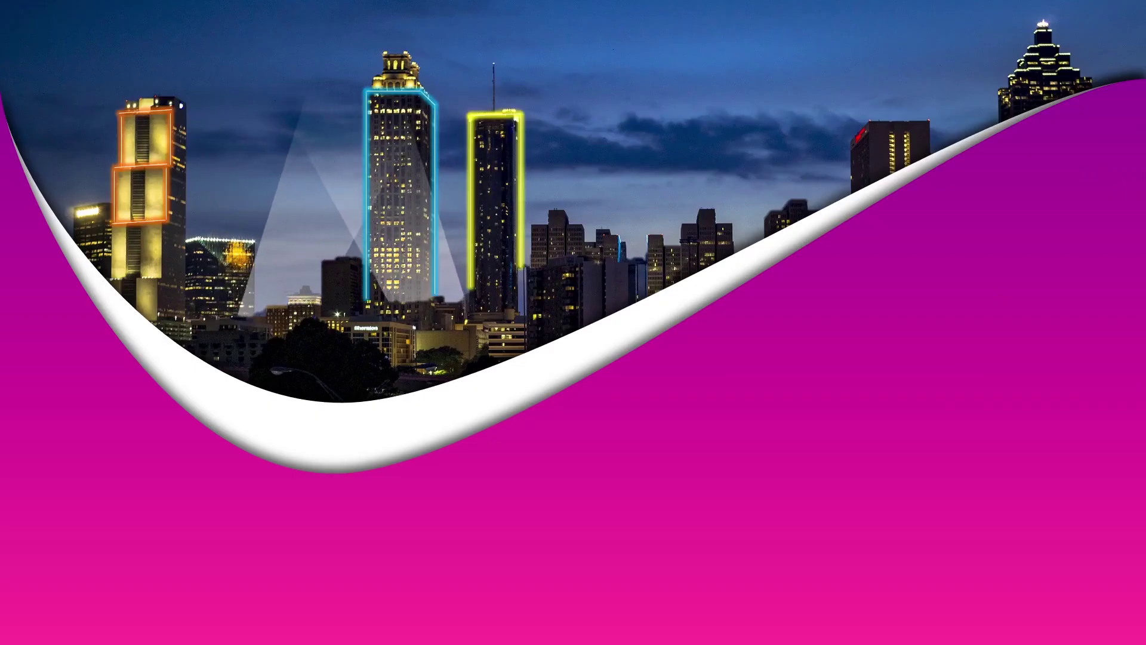